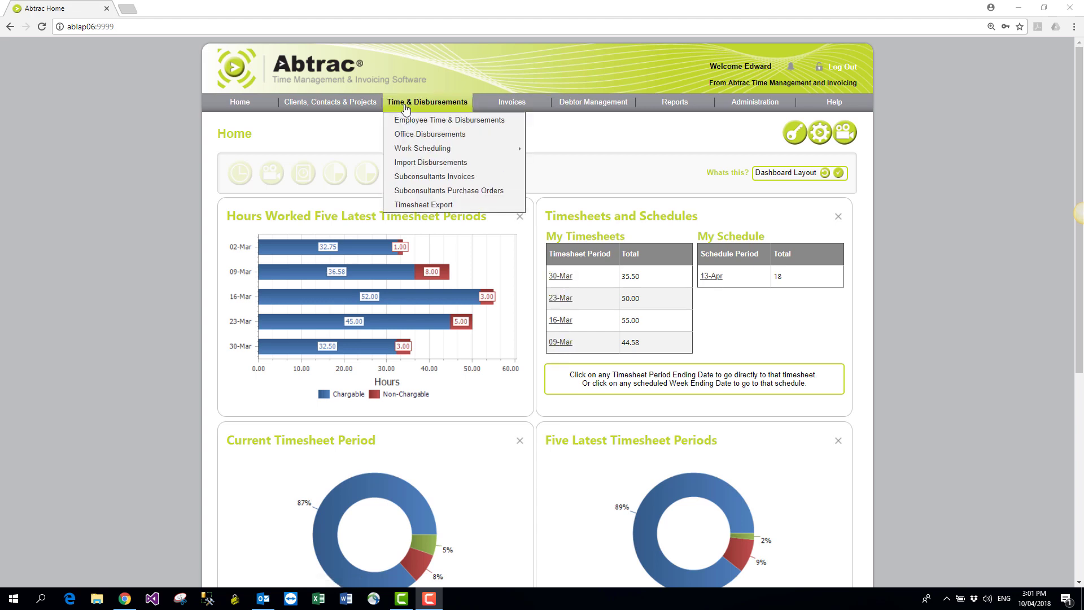
Step: Open the employee time and disbursements list and check which employees' timesheets can be chosen
left_click(417, 121)
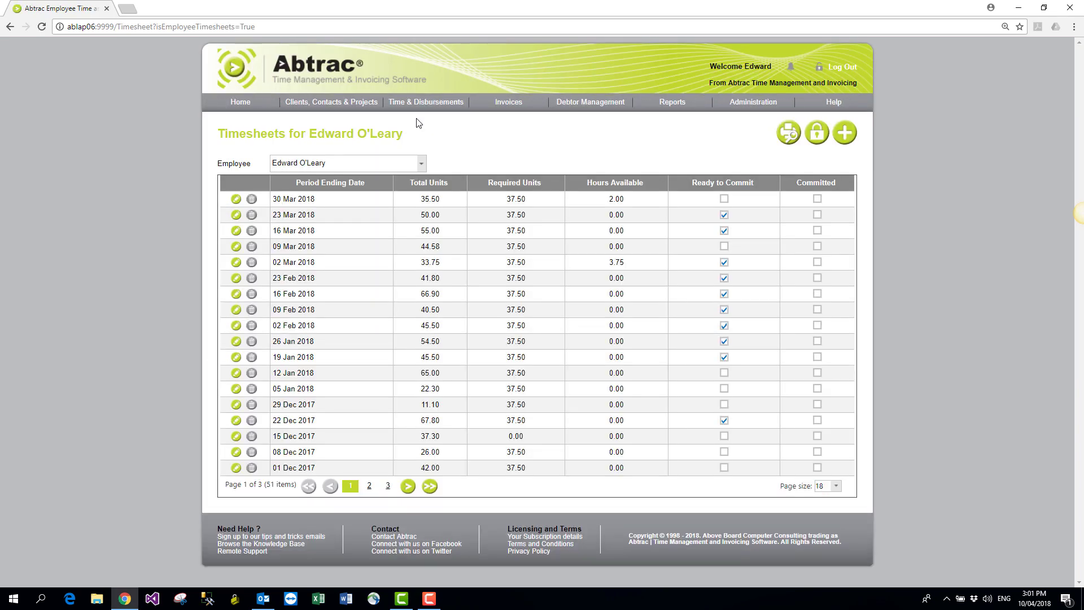
left_click(421, 163)
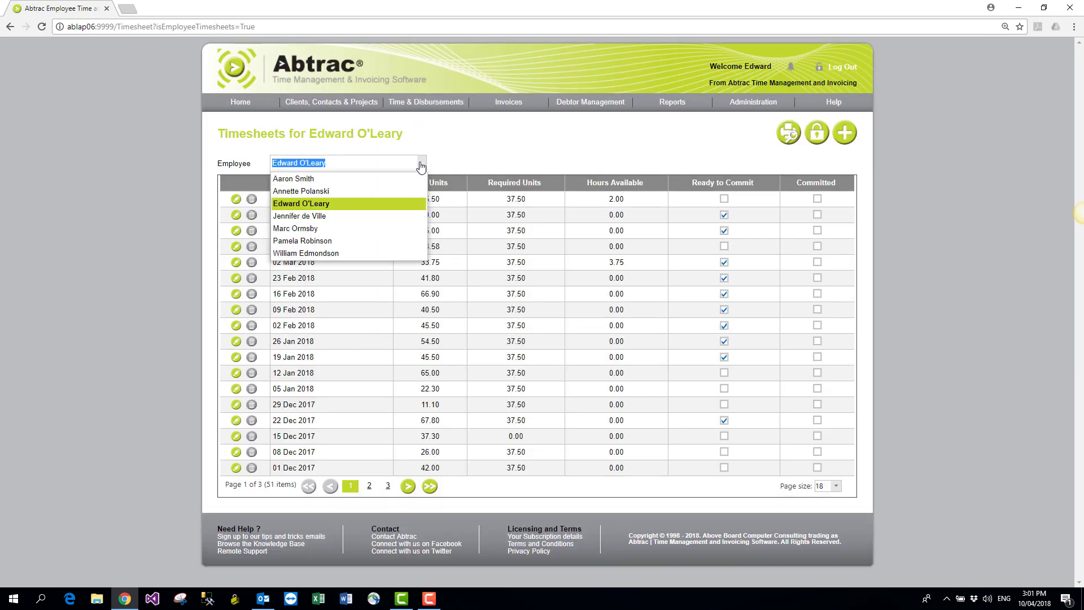
left_click(420, 165)
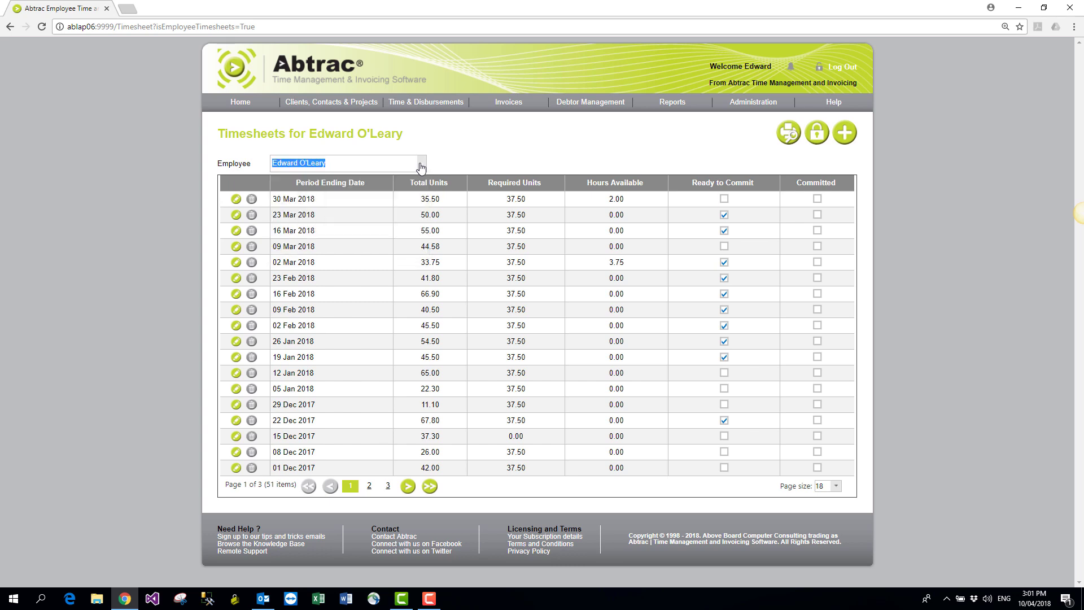
mouse_move(755, 103)
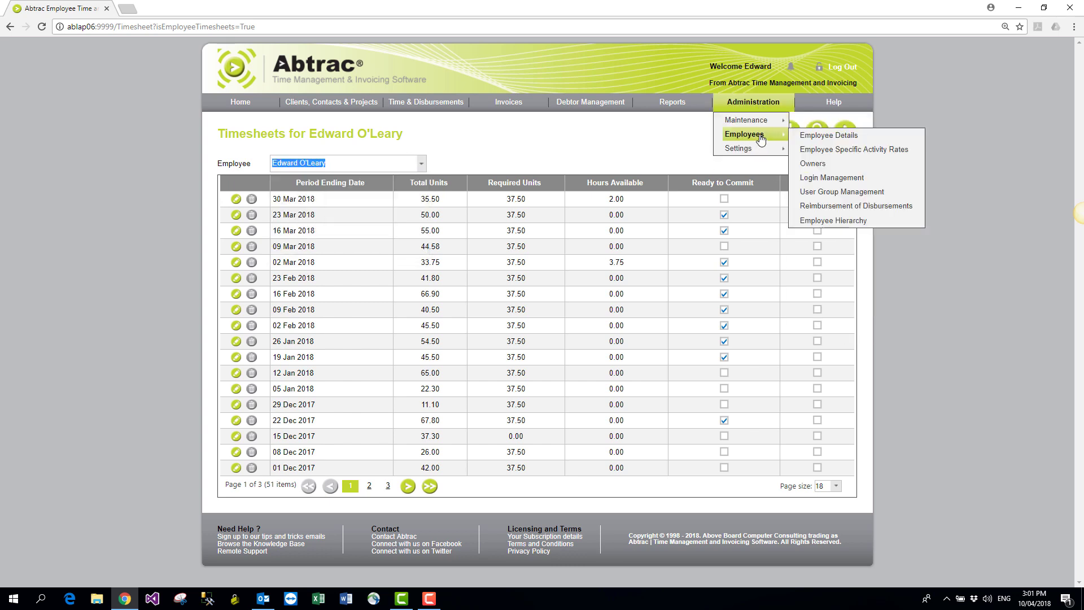
mouse_move(760, 138)
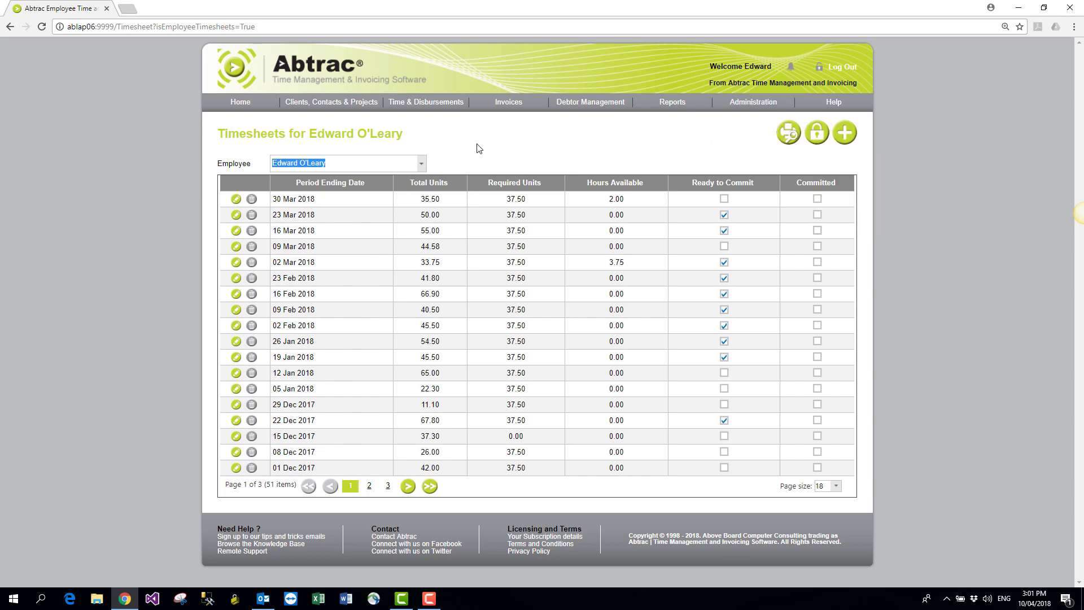
Step: Add a timesheet for the period ending 13 Apr 2018 and clone the 30 Mar 2018 timesheet's lines into it
left_click(845, 136)
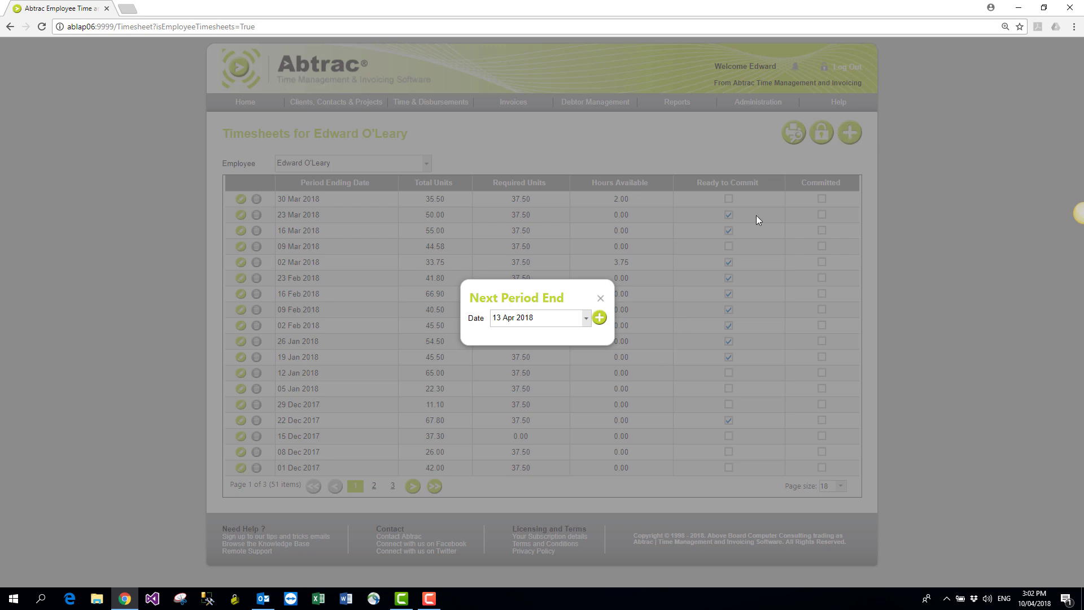
left_click(599, 317)
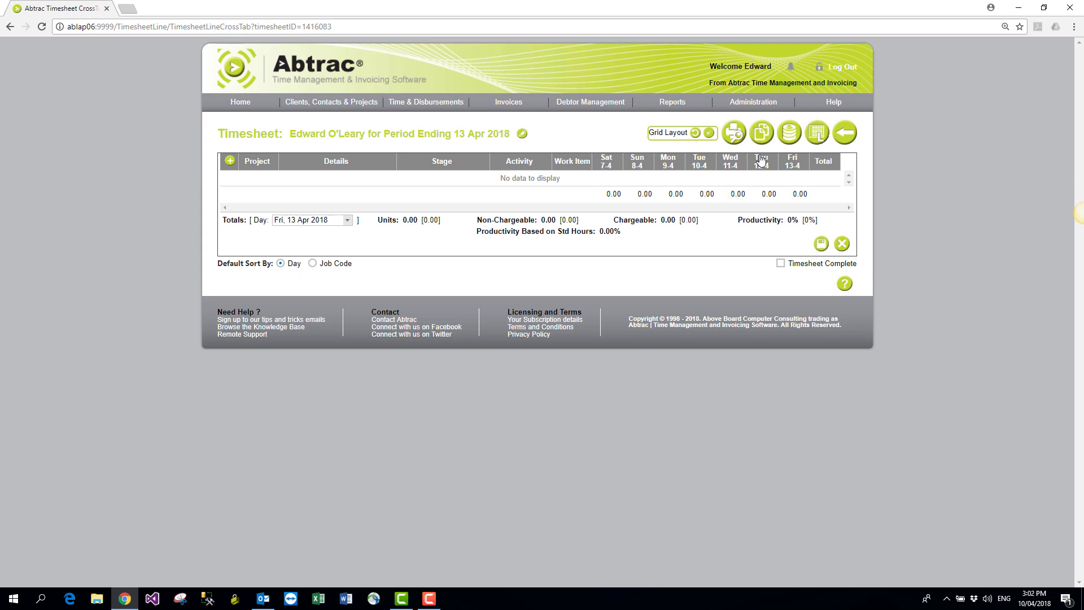
left_click(764, 135)
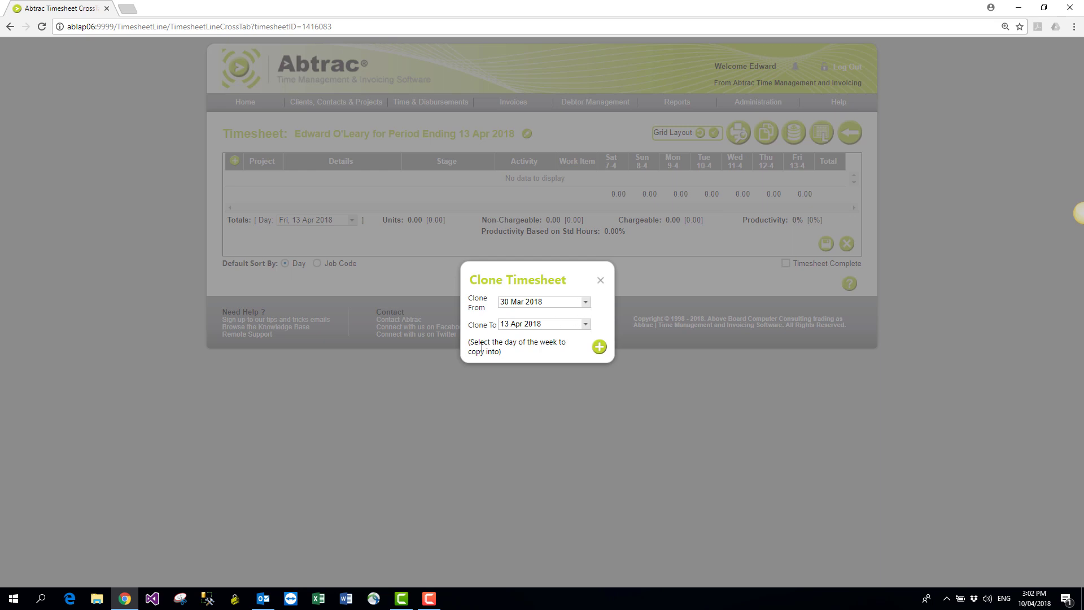
left_click(600, 349)
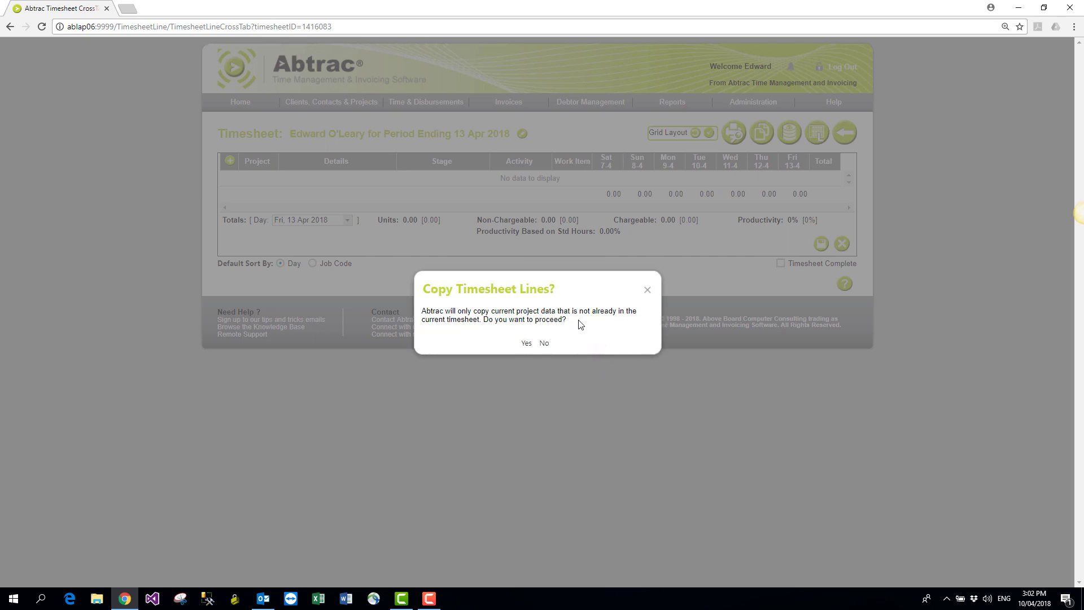
left_click(526, 344)
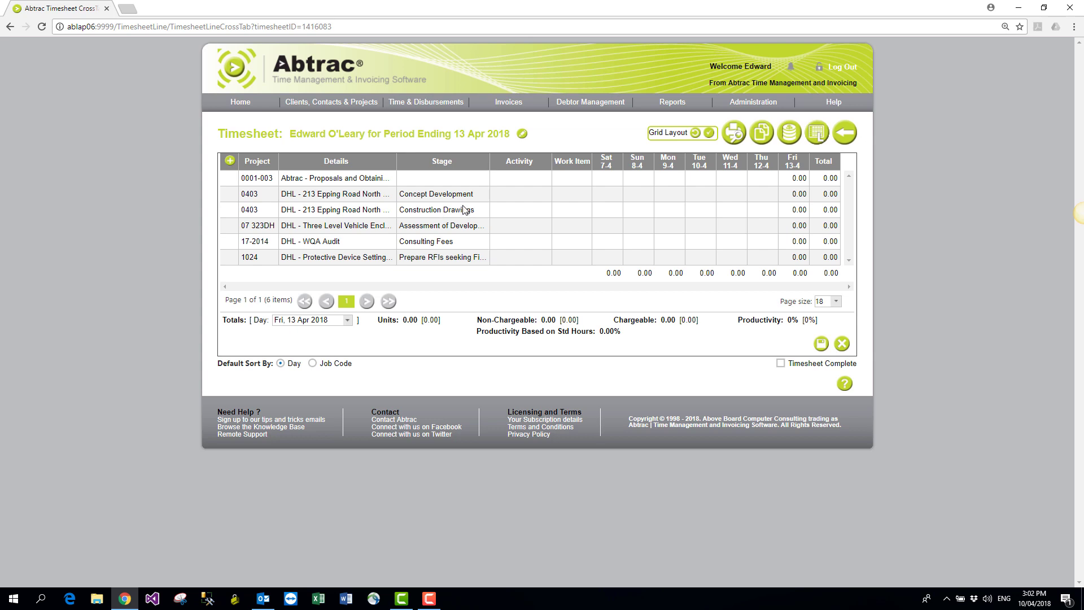
Step: Enter 5 hours on Mon 9-4 for project 0001-003 and 3 hours on Tue 10-4 for 0403 Concept Development, saving the entries
left_click(669, 178)
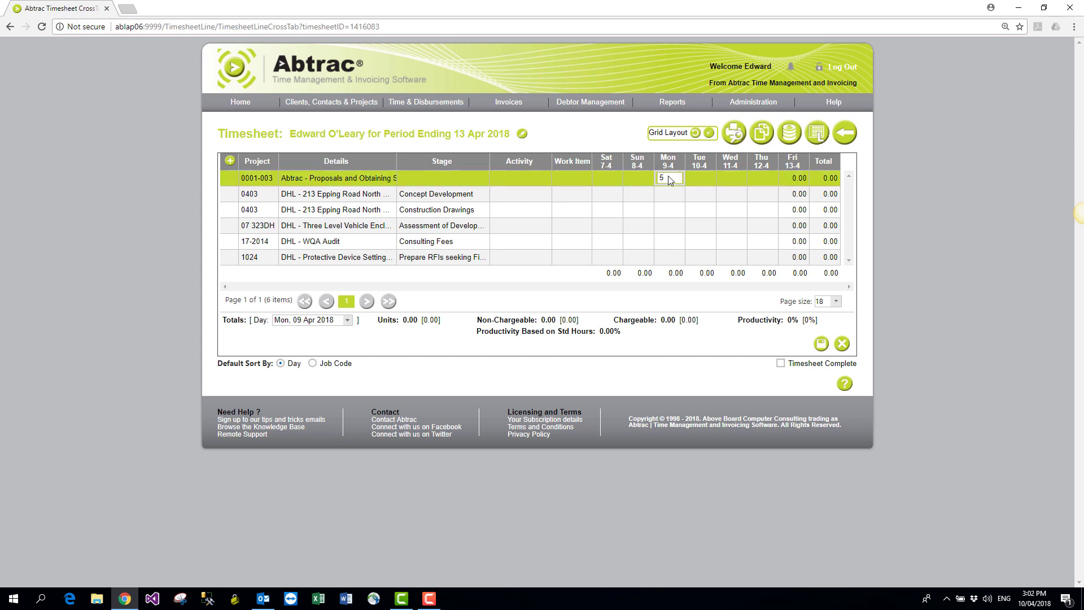
type("5")
left_click(692, 196)
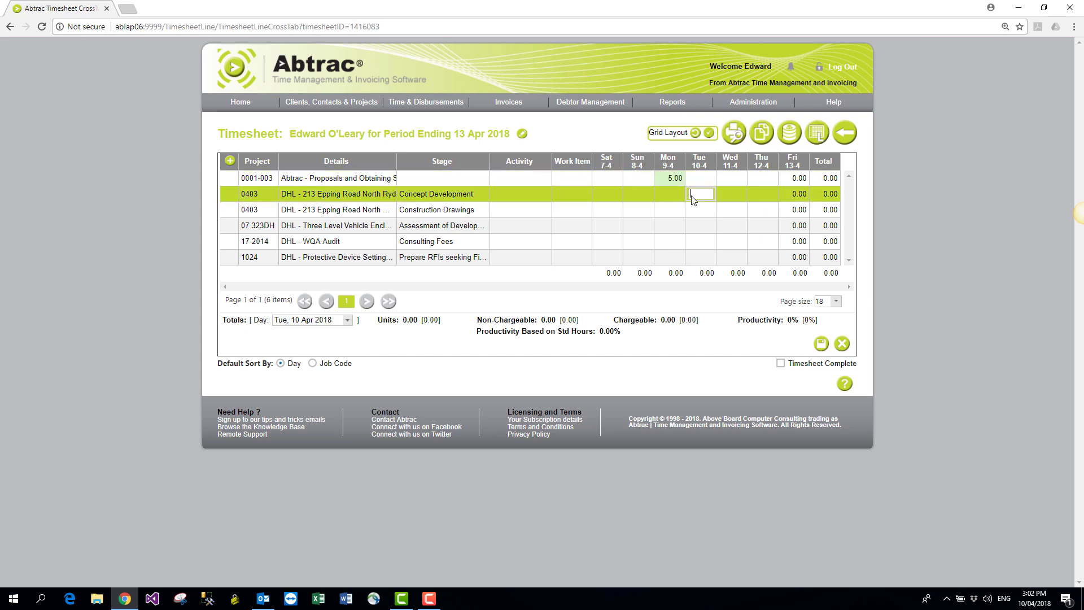
type("3")
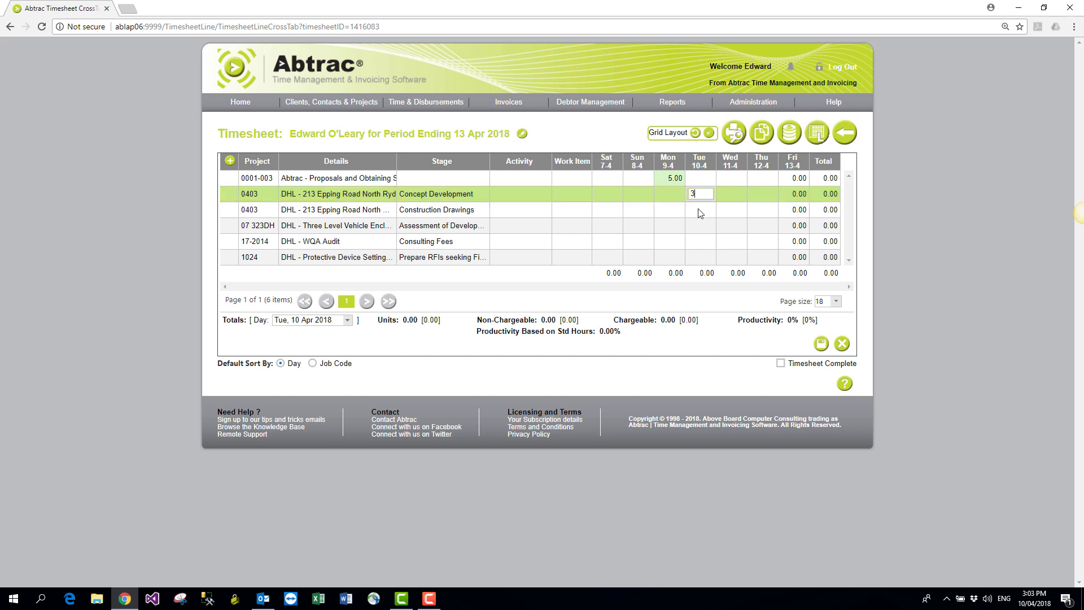
left_click(698, 210)
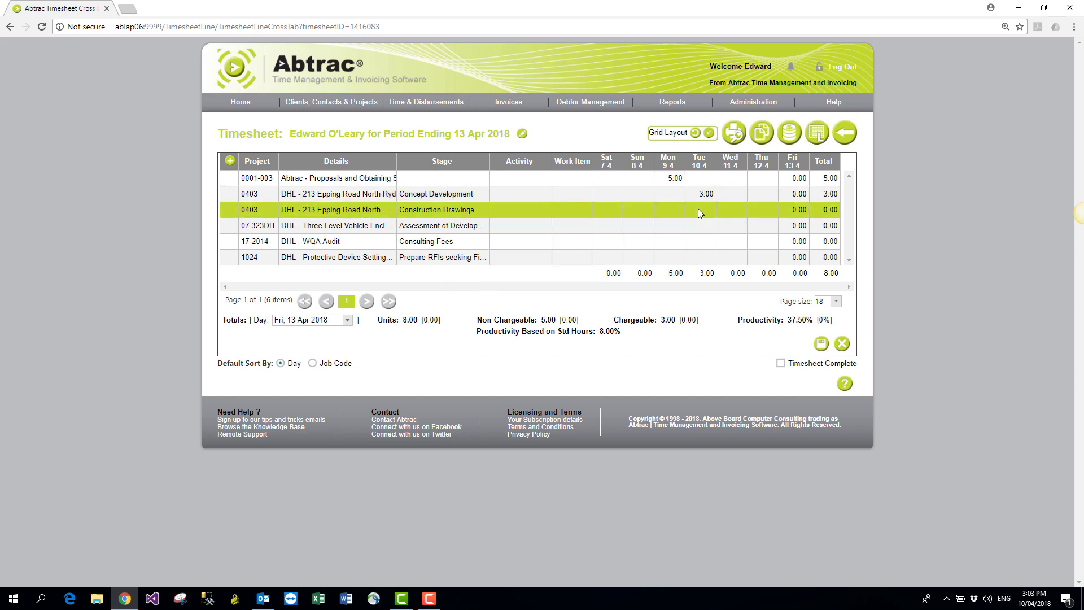
Step: Add a timesheet line for project 17-2014, WQA Audit, with 2 hours on Mon 9-4
left_click(230, 161)
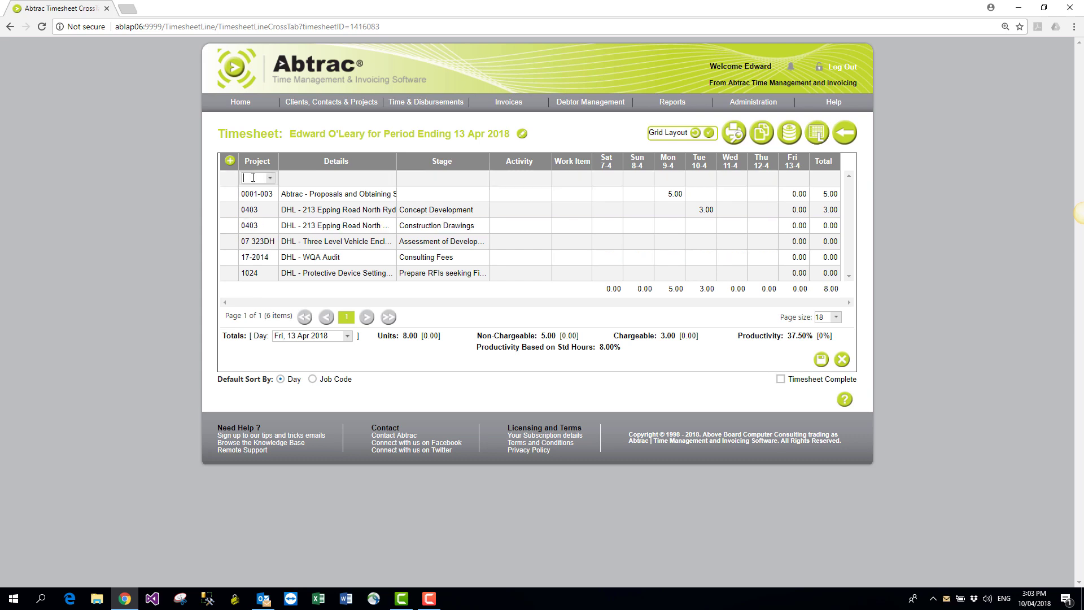
left_click(253, 178)
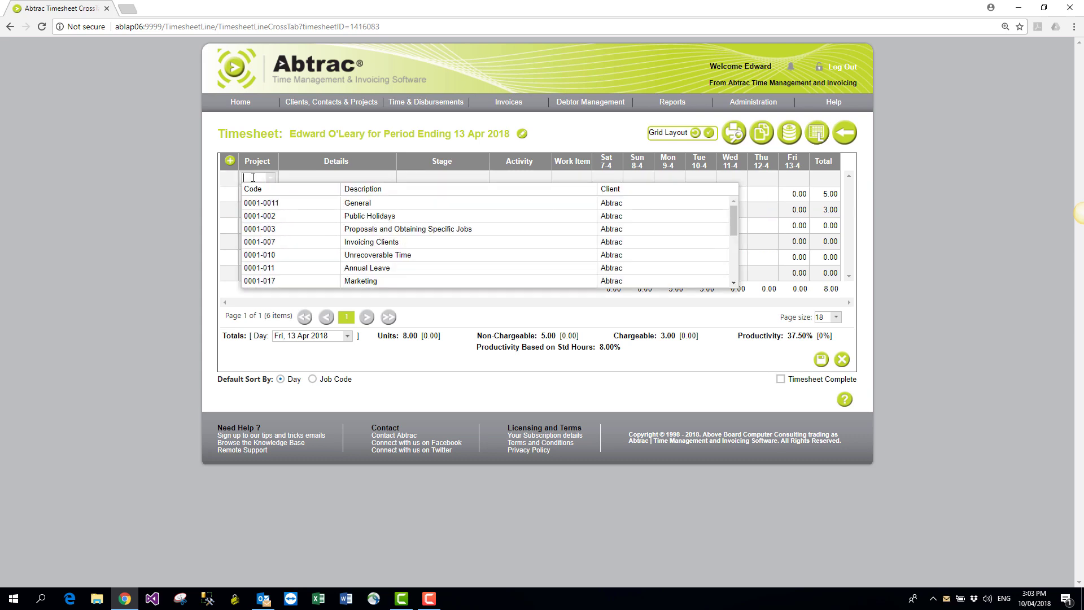
type("17")
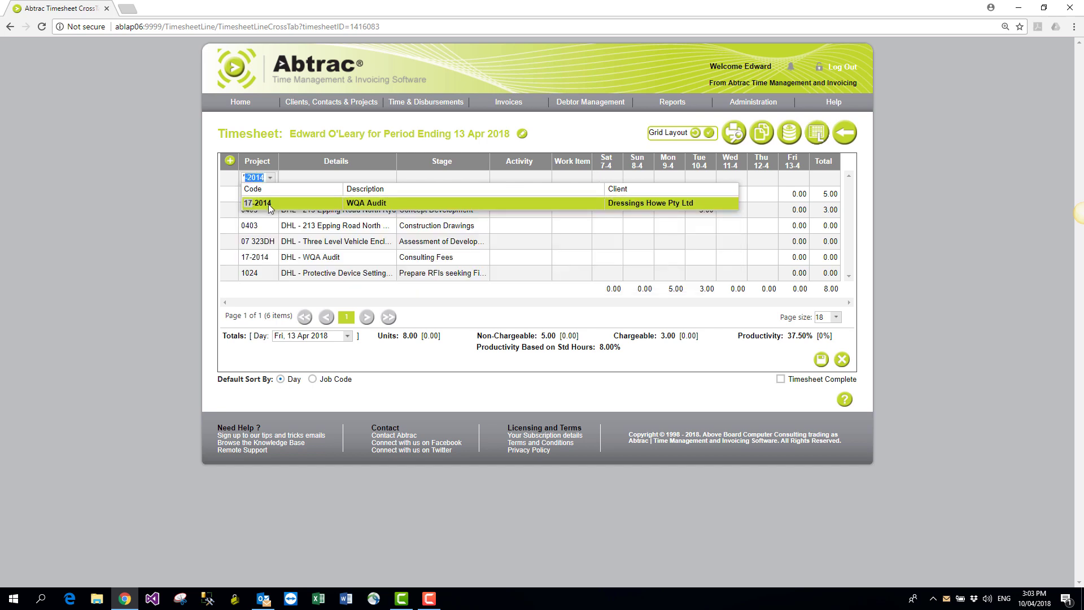
left_click(269, 204)
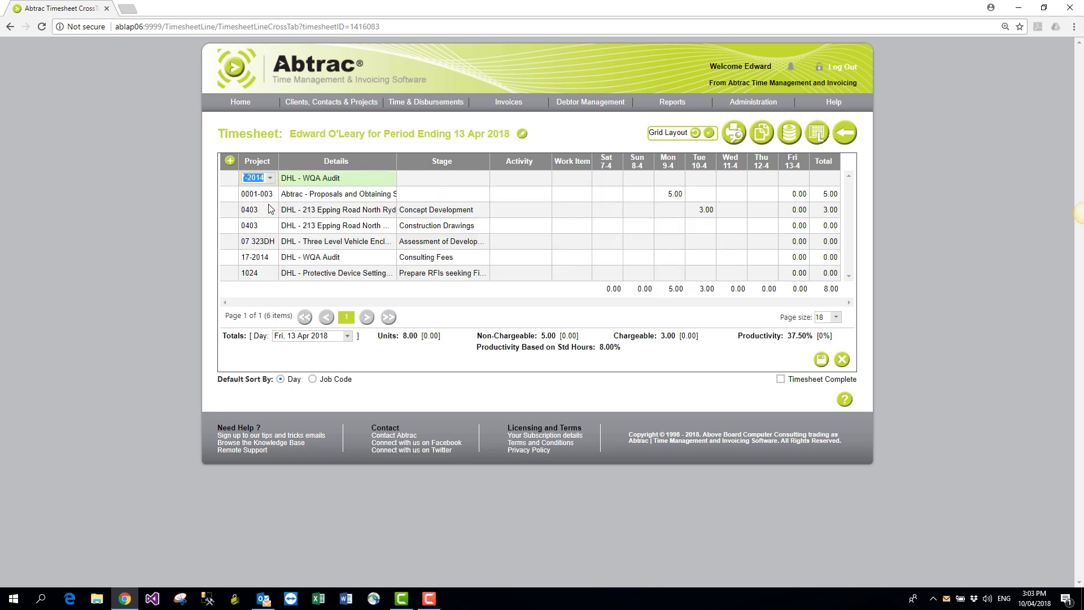
left_click(667, 180)
type("2")
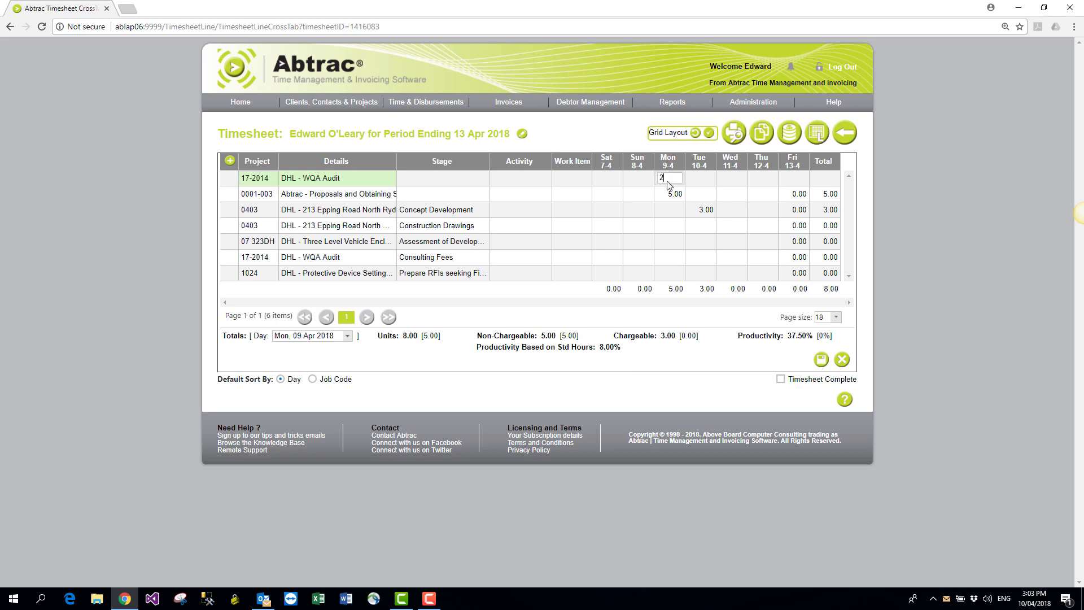
left_click(523, 216)
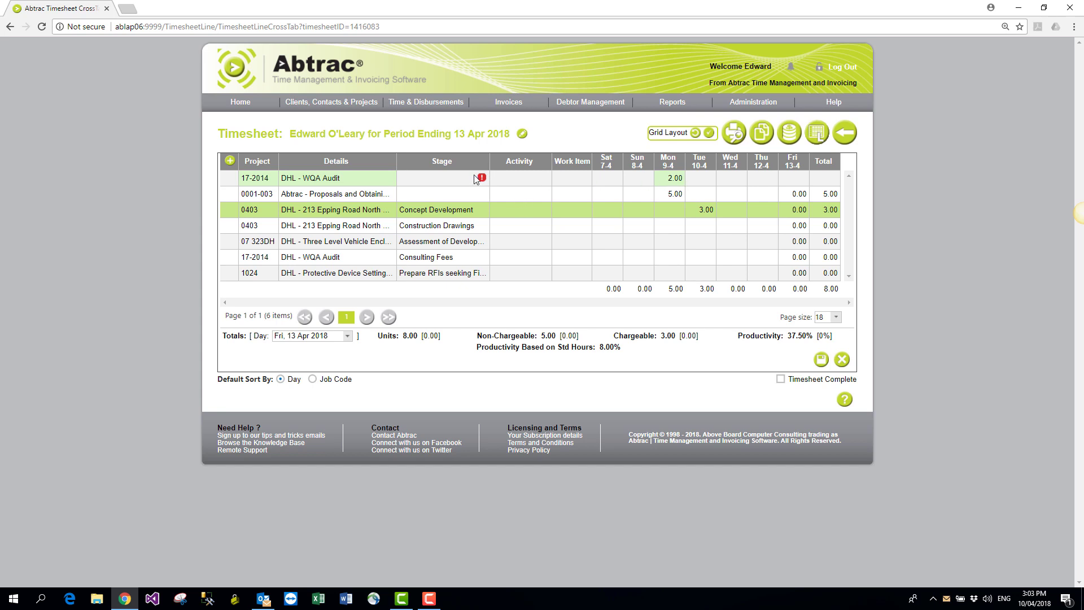
Step: Set the new 17-2014 line's stage to Environmental Impact Report and save the timesheet
mouse_move(482, 177)
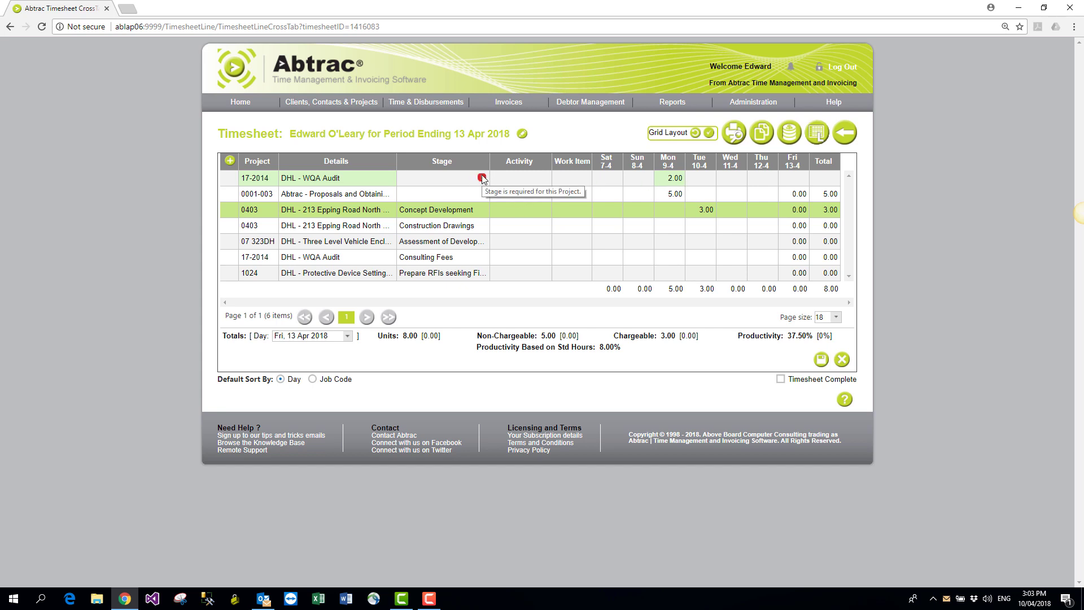
left_click(446, 184)
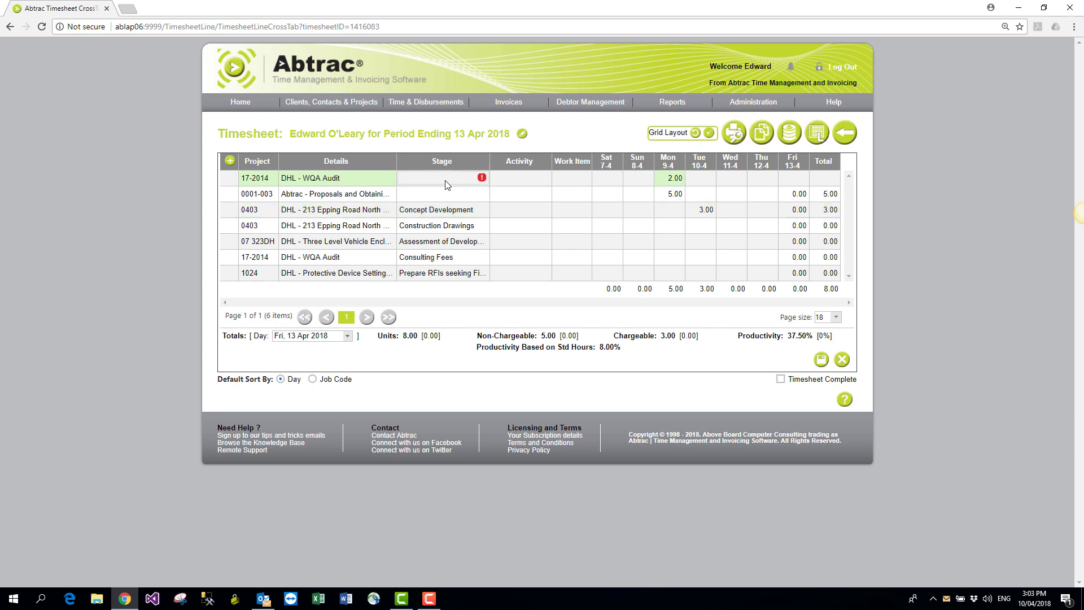
left_click(821, 360)
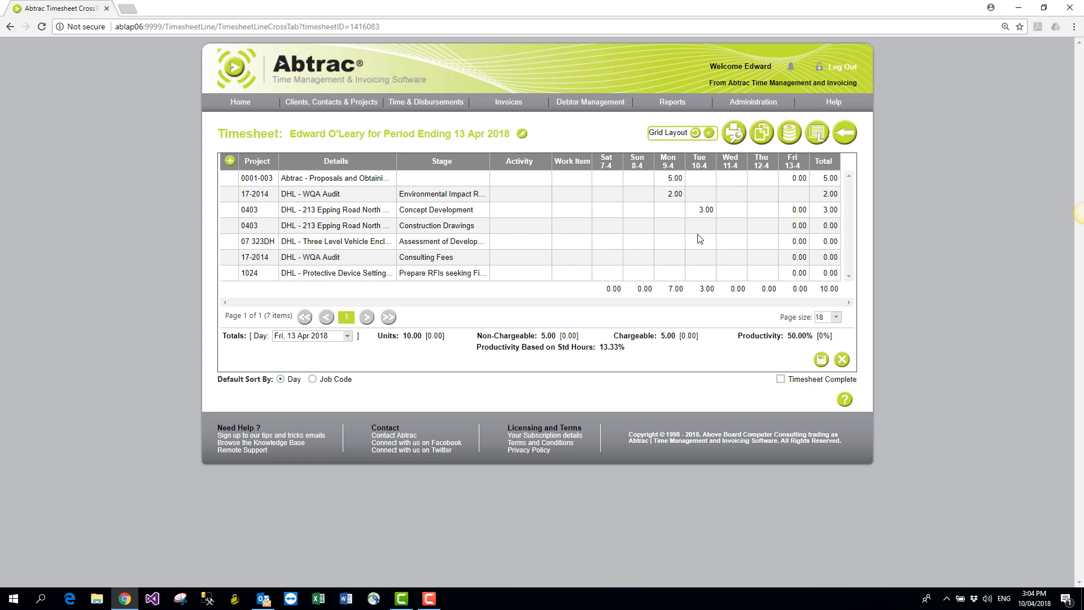
Step: Open the details of project 17-2014 from its timesheet line, check the Stage Required setting, and return to the timesheet
right_click(257, 197)
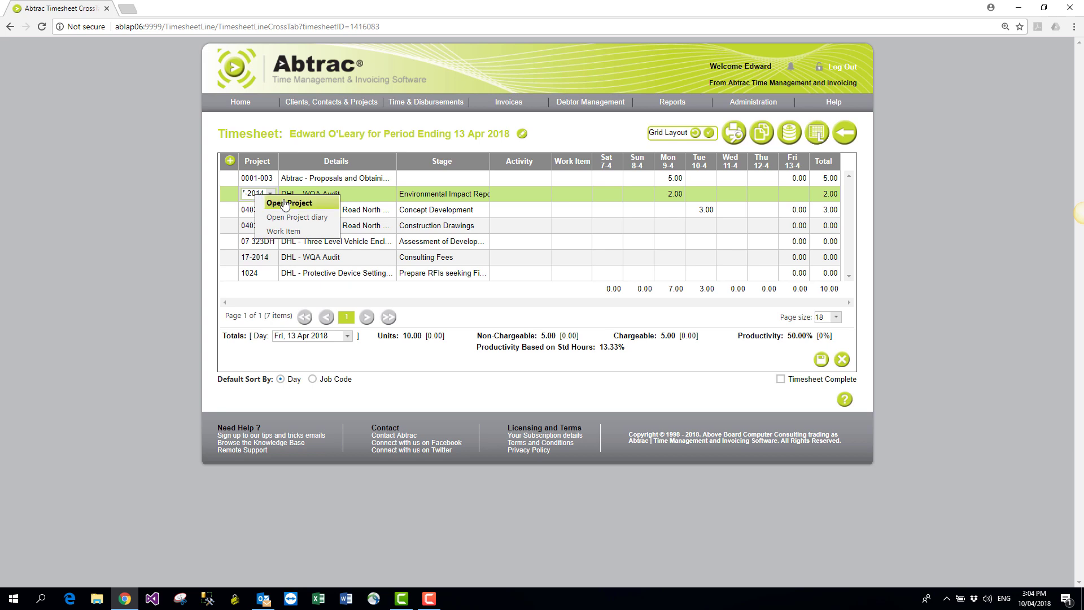
left_click(285, 204)
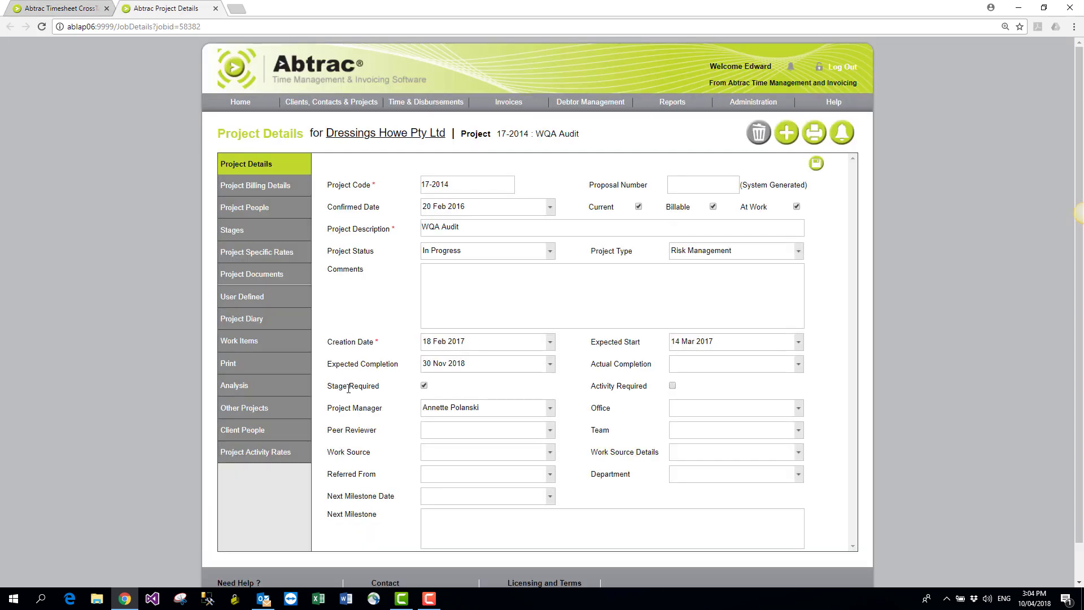
left_click_drag(329, 385, 436, 398)
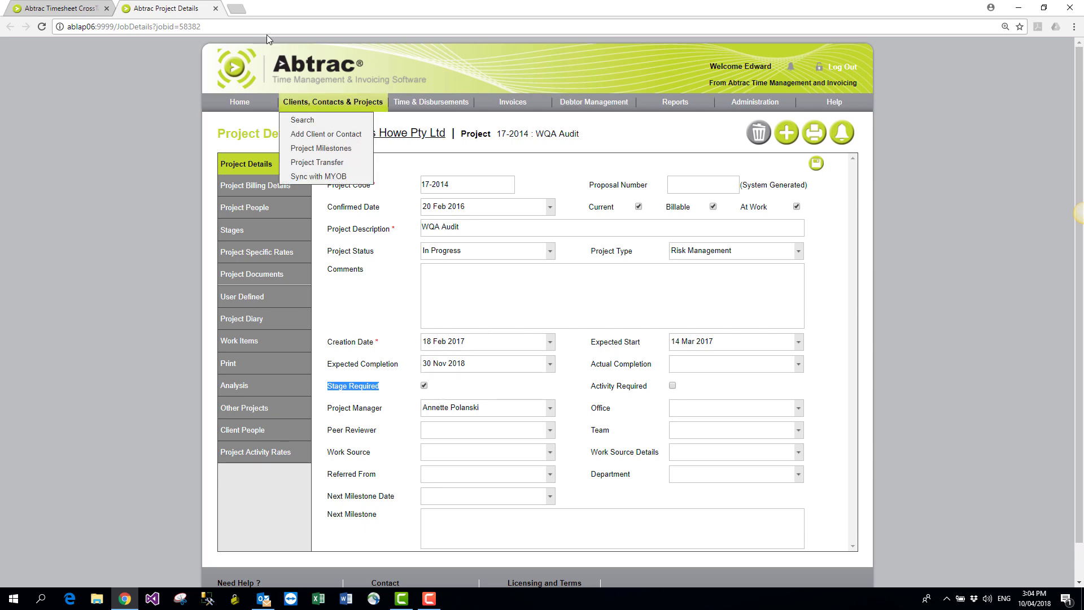
left_click(215, 9)
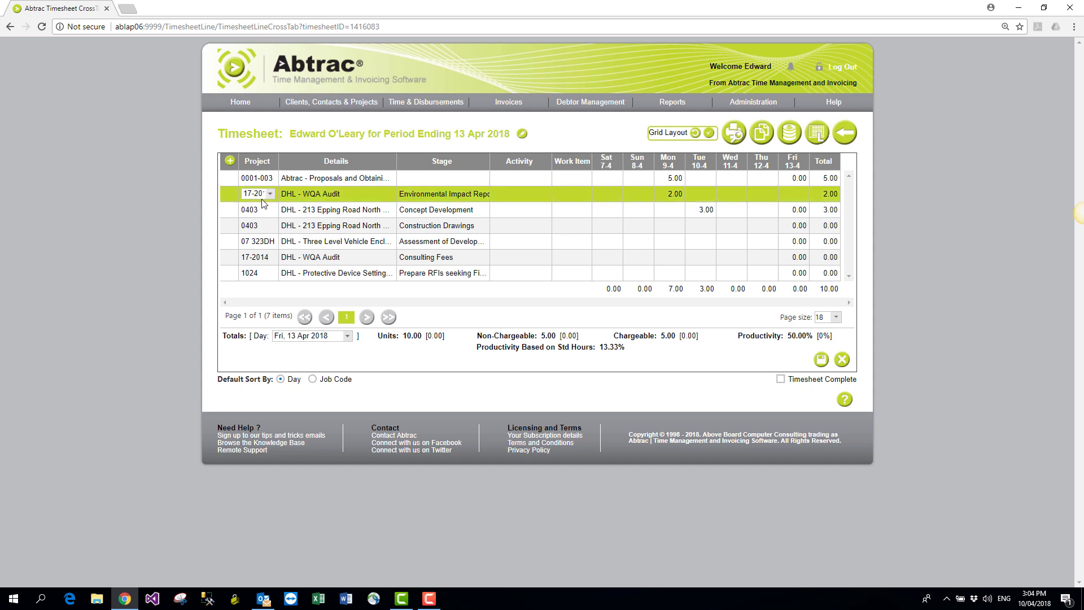
Step: Add the comment "Drove out the client site" to the 17-2014 Environmental Impact Report hours on Mon 9-4, correcting the spelling before saving
left_click(670, 194)
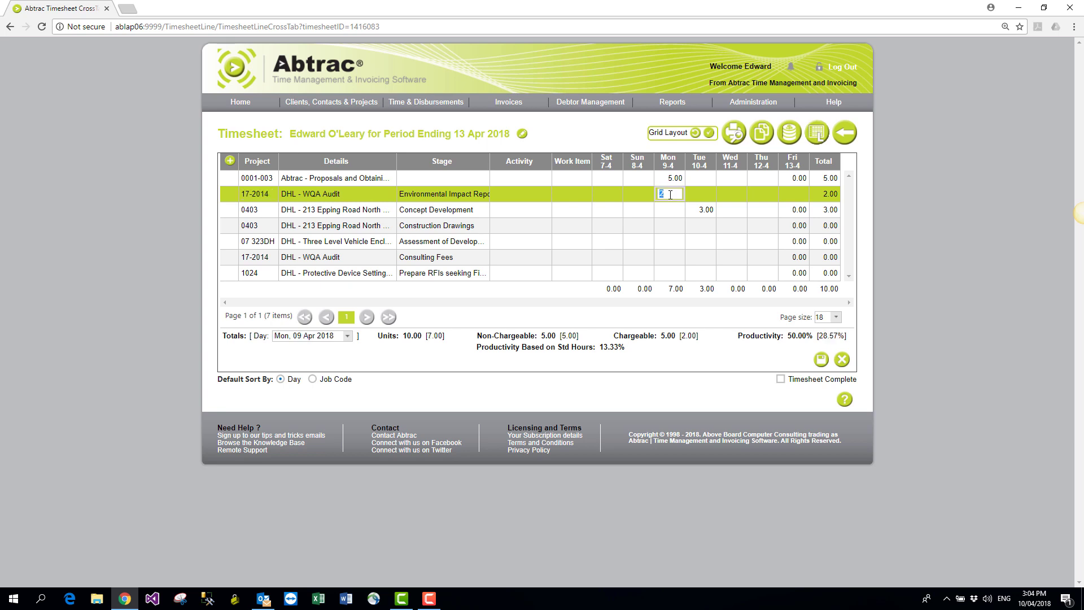
double_click(670, 194)
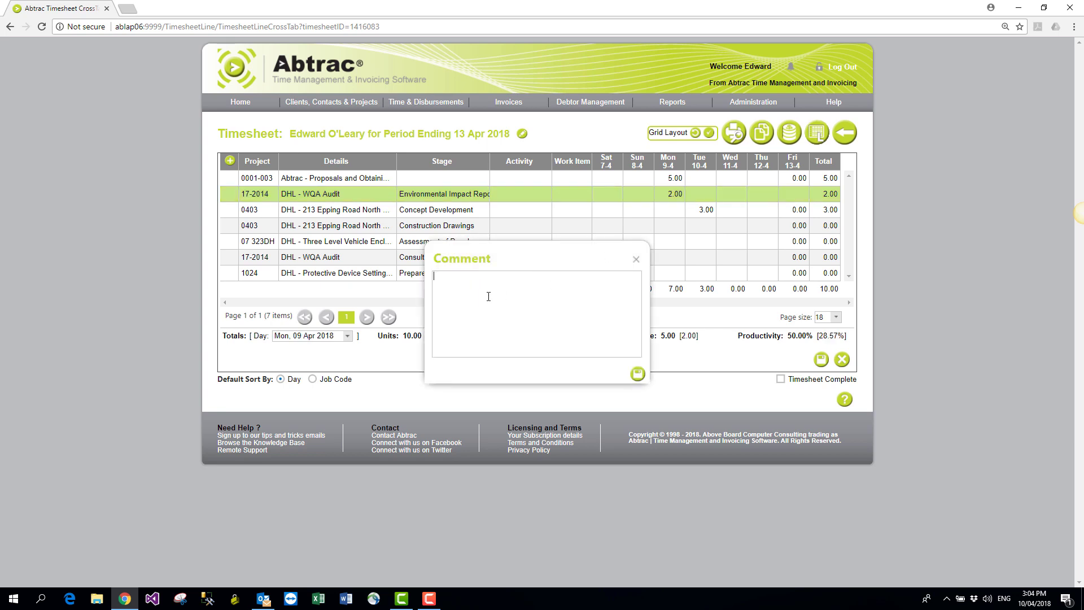
type("Drove out tihe client site")
right_click(473, 277)
left_click(496, 293)
left_click(637, 373)
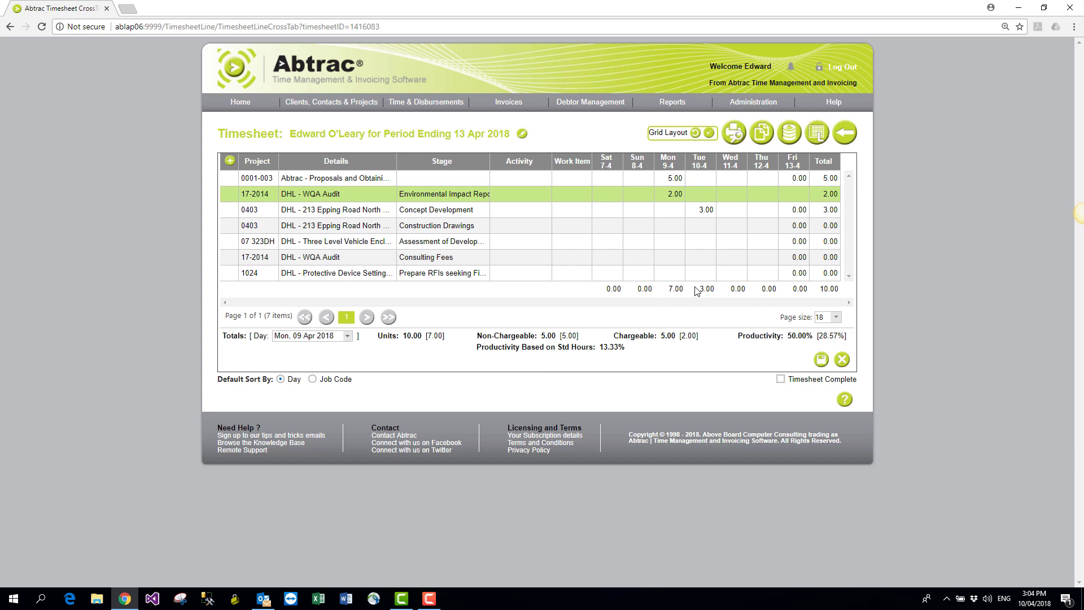
mouse_move(672, 201)
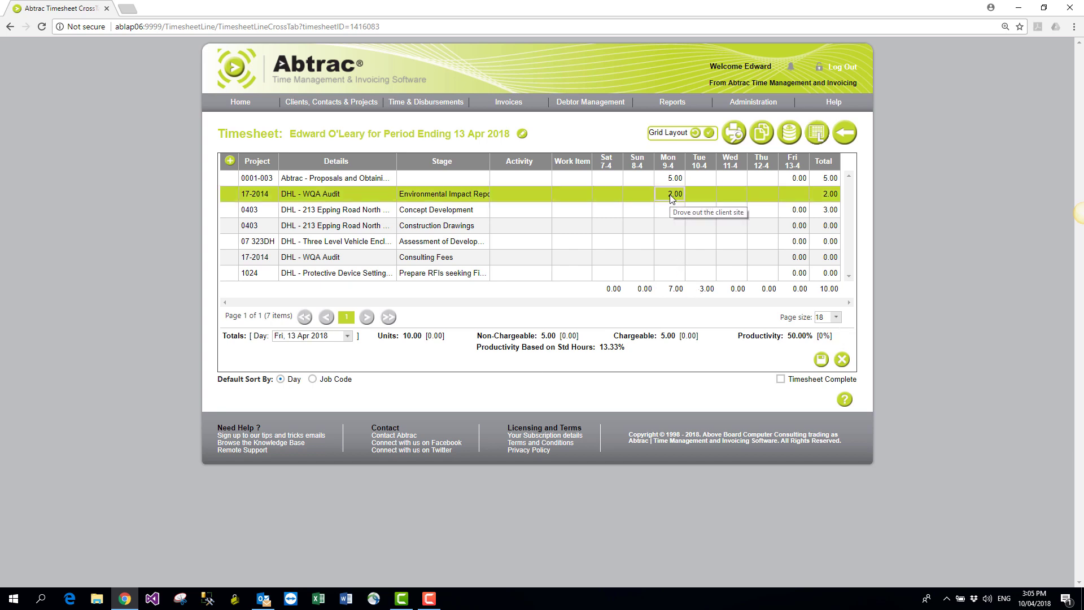
Step: Add a Use of Personal Car disbursement with quantity 63 to the 17-2014 Environmental Impact Report hours on Mon 9-4 and save it
left_click(672, 198)
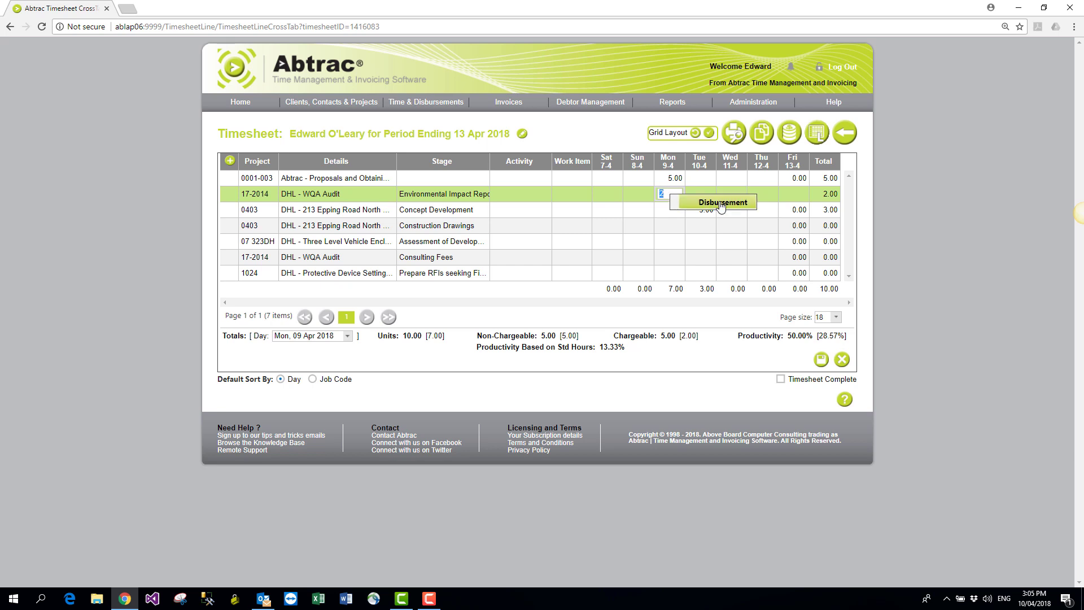
left_click(721, 203)
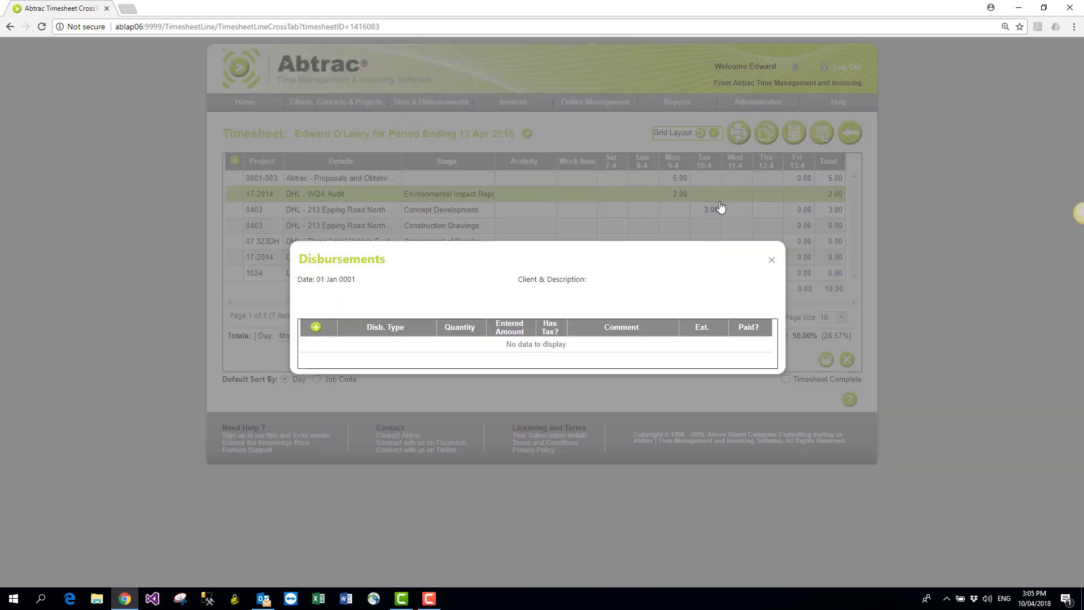
left_click(315, 334)
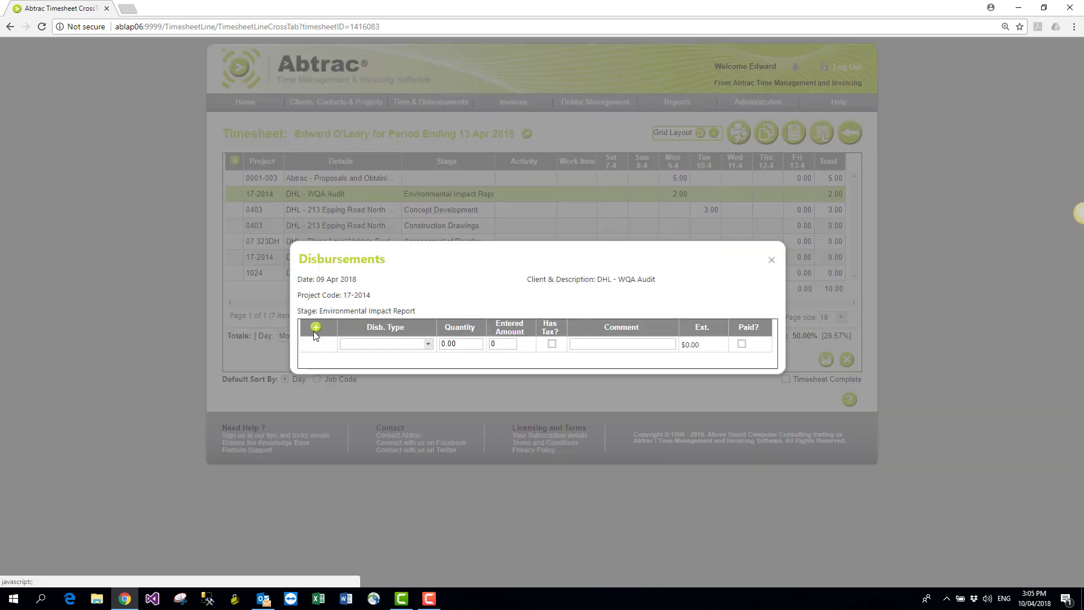
left_click(429, 345)
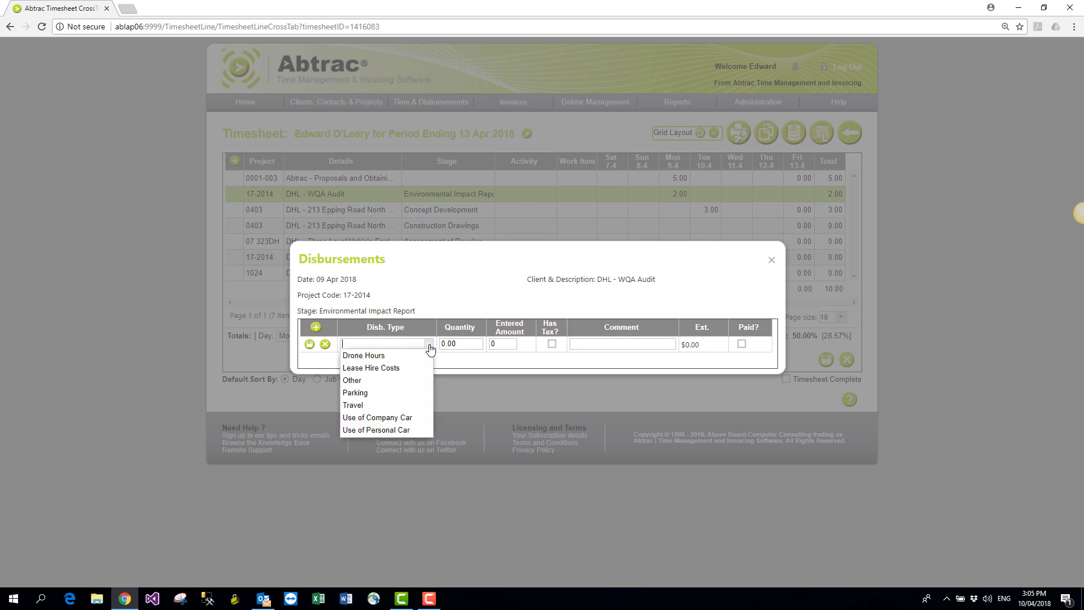
left_click(402, 430)
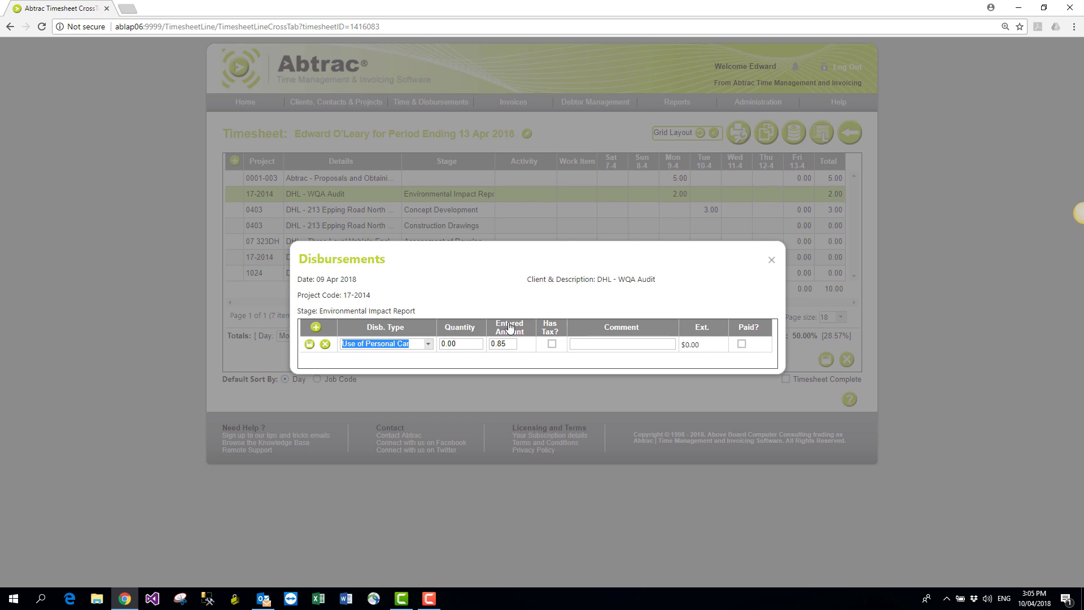
left_click(471, 344)
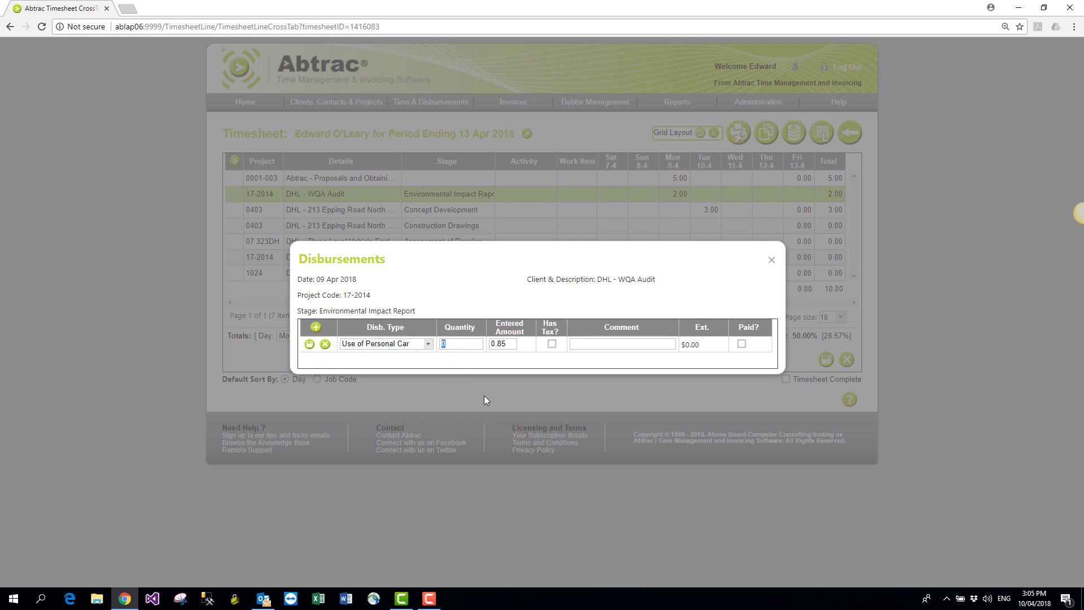
type("63")
left_click(309, 344)
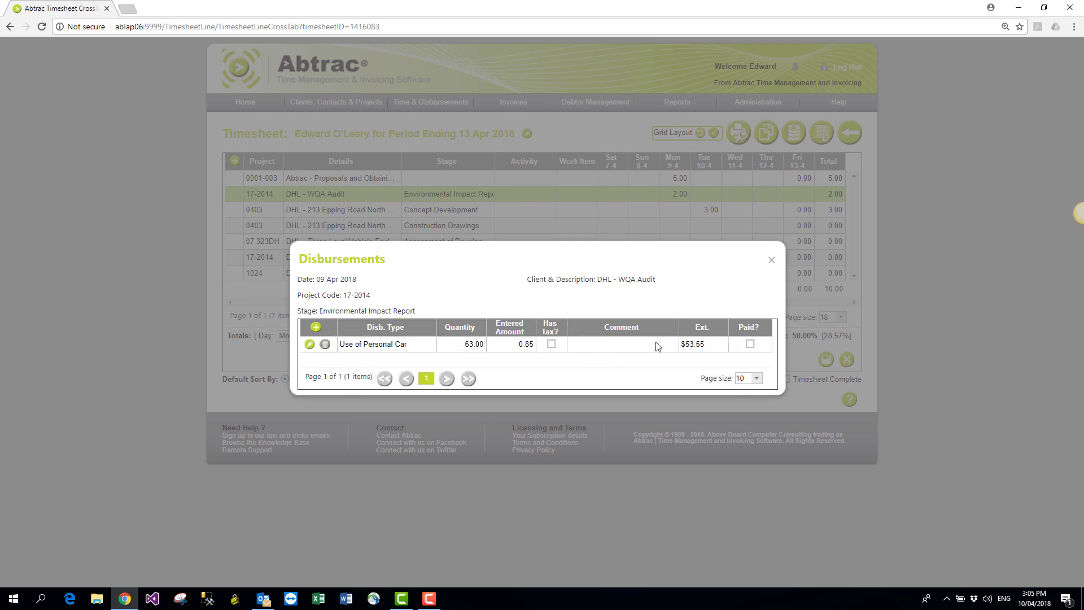
left_click(771, 262)
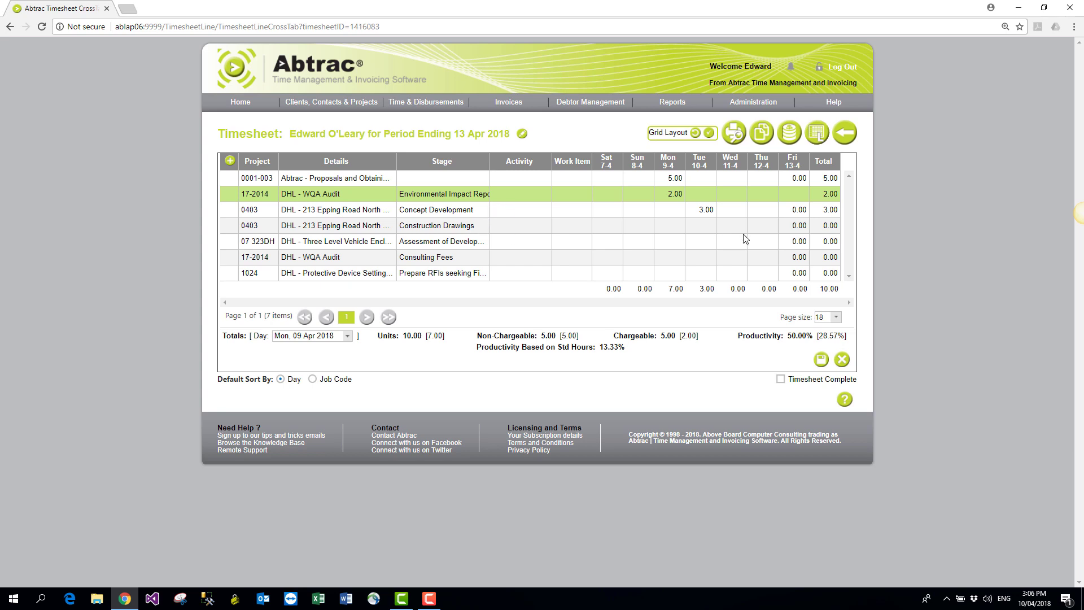
Step: Switch the timesheet to the linear layout and open the comment on the 17-2014 Environmental Impact Report line
left_click(817, 138)
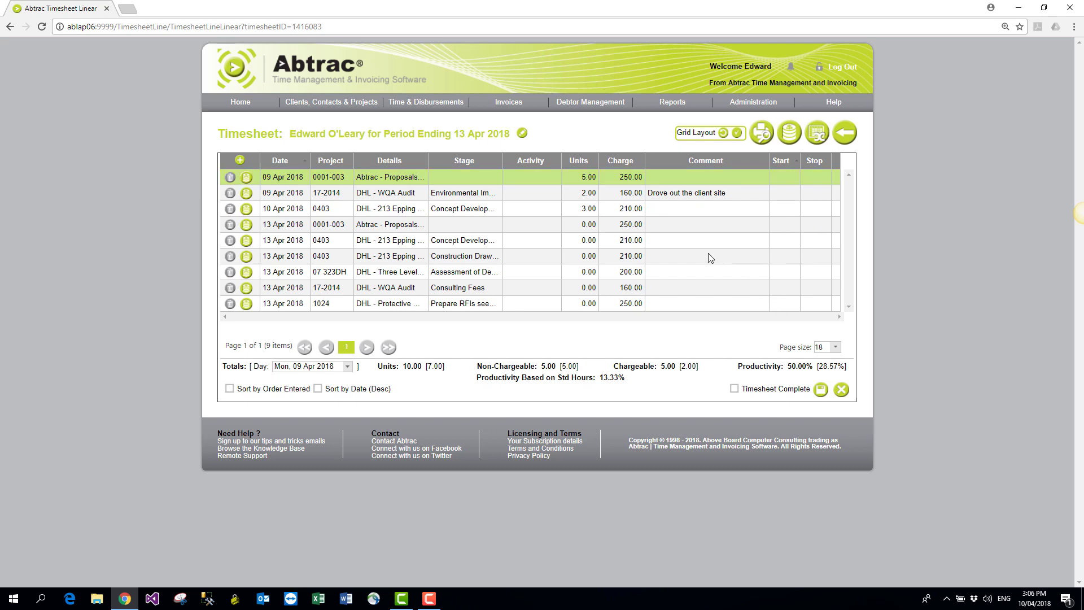
left_click(666, 193)
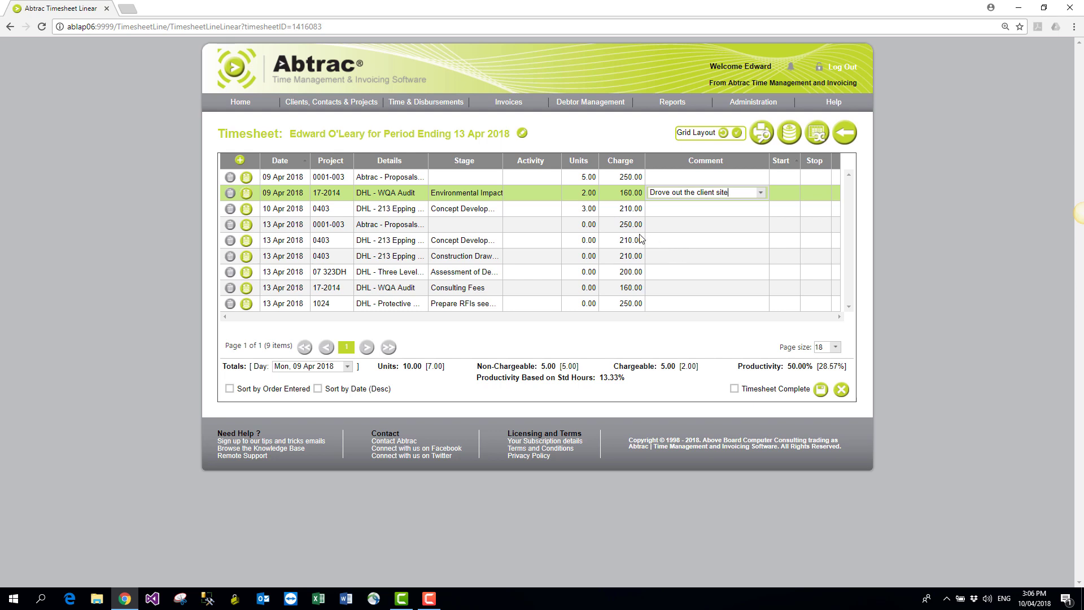
Step: Open User Control Settings in a new browser tab and examine the field widths for the Timesheets - Linear page
mouse_move(757, 103)
mouse_move(754, 151)
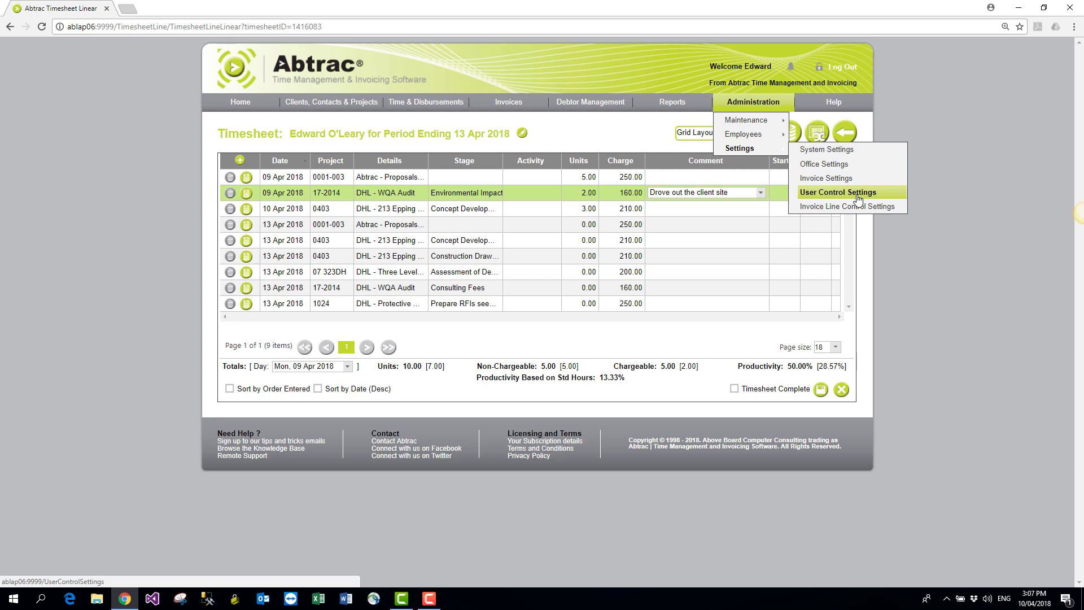
right_click(858, 194)
left_click(867, 204)
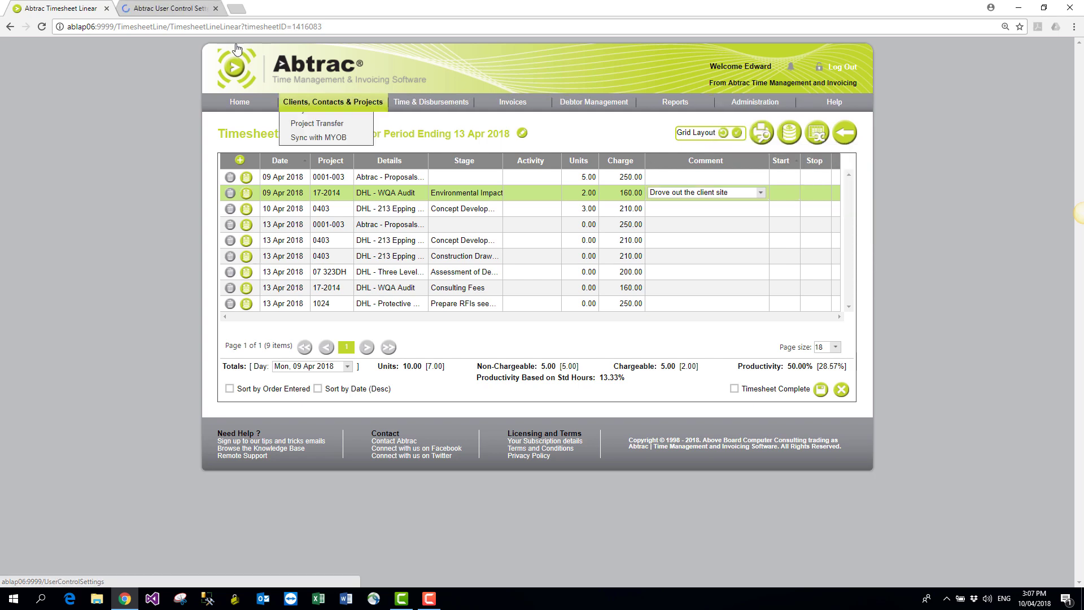
left_click(161, 8)
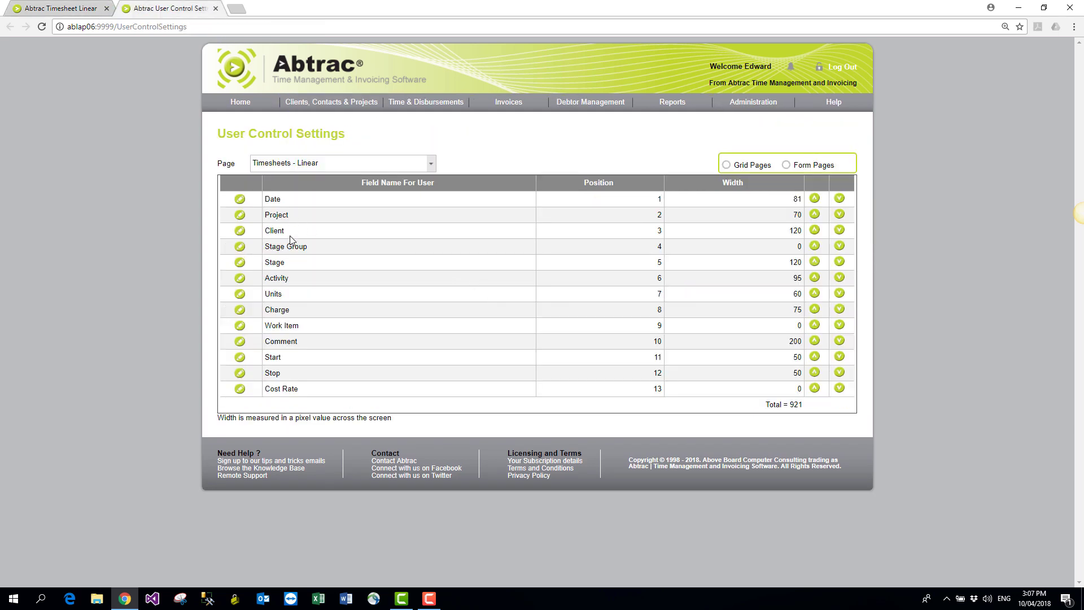
left_click_drag(784, 346, 795, 343)
Step: Examine the Timesheets - Crosstab field widths, including Stage Group, switch back to Timesheets - Linear, and close the settings tab
left_click(434, 165)
scroll(399, 254, "up", 10)
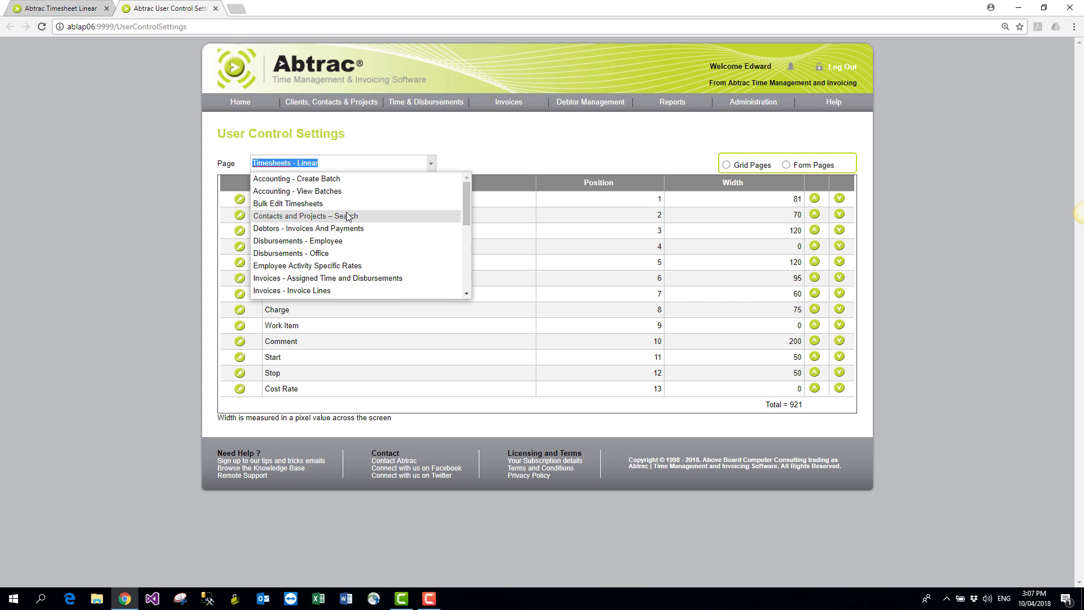
scroll(341, 220, "down", 10)
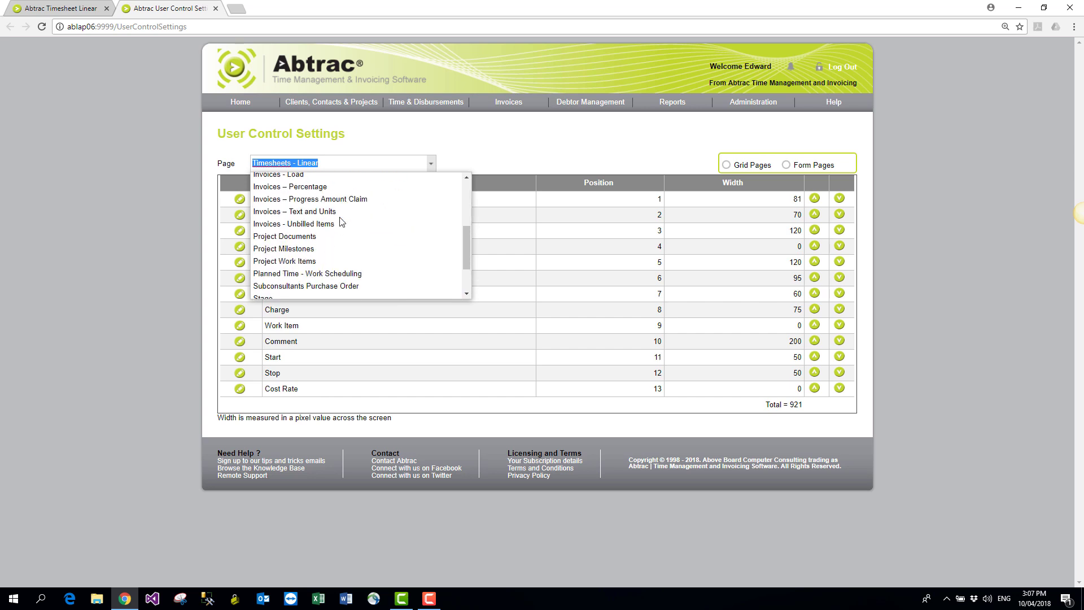
left_click(320, 268)
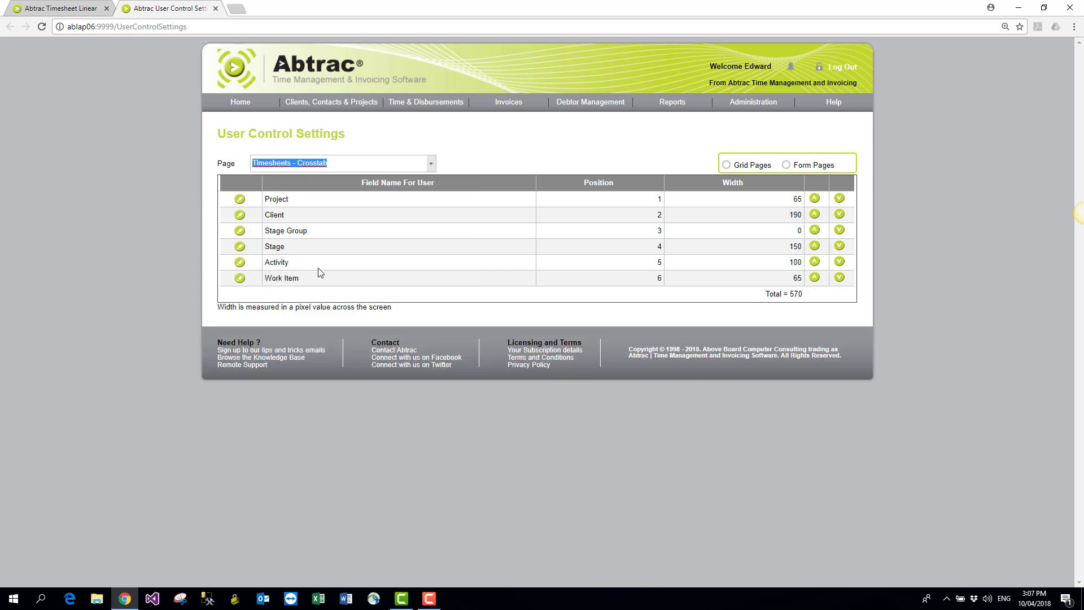
left_click(793, 232)
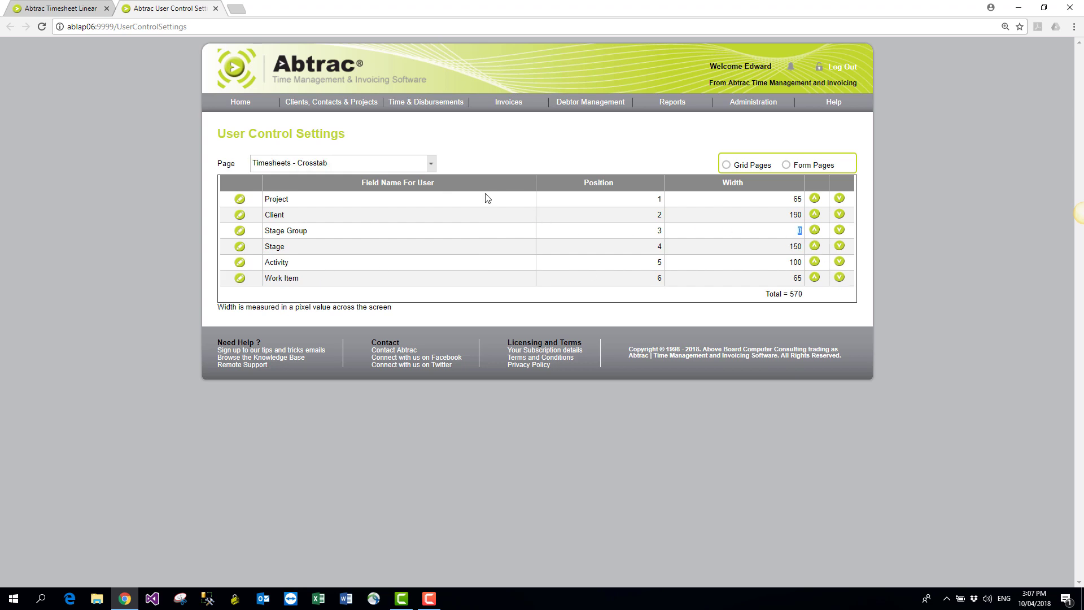
left_click(431, 163)
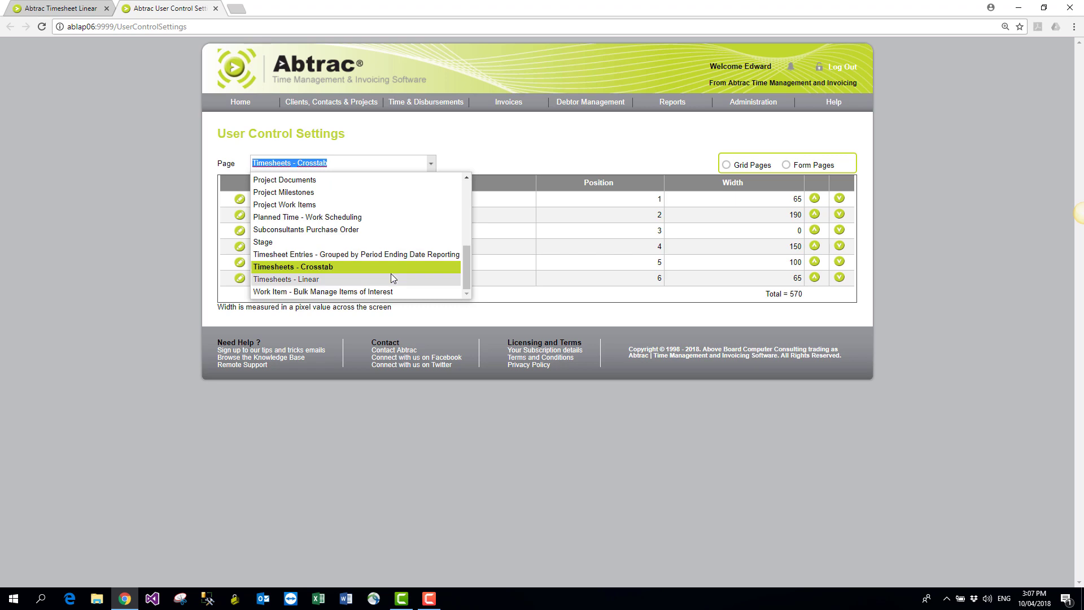
left_click(391, 273)
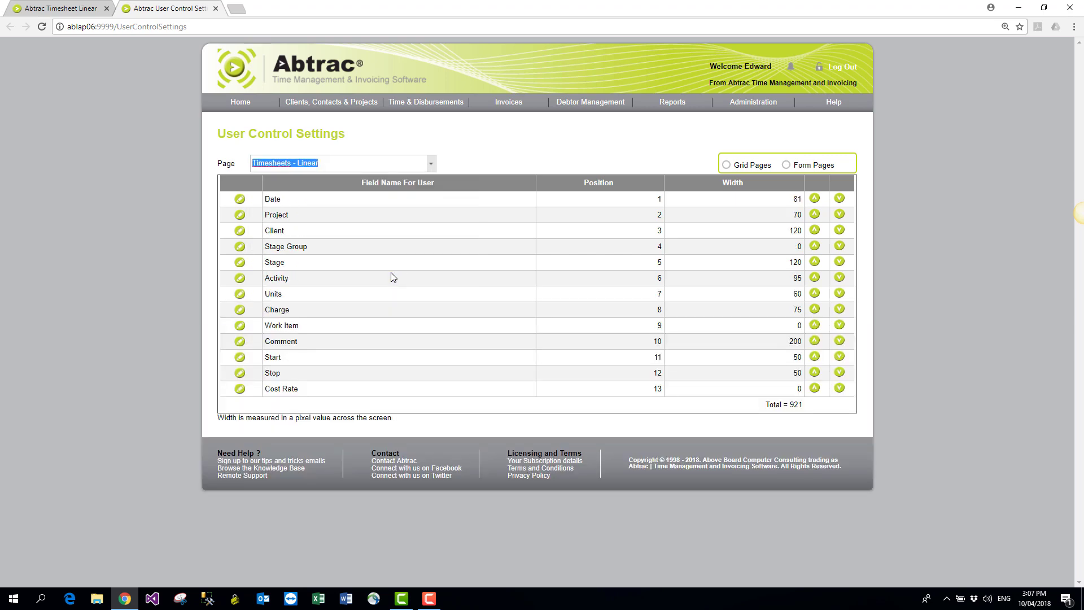
key("ctrl+w")
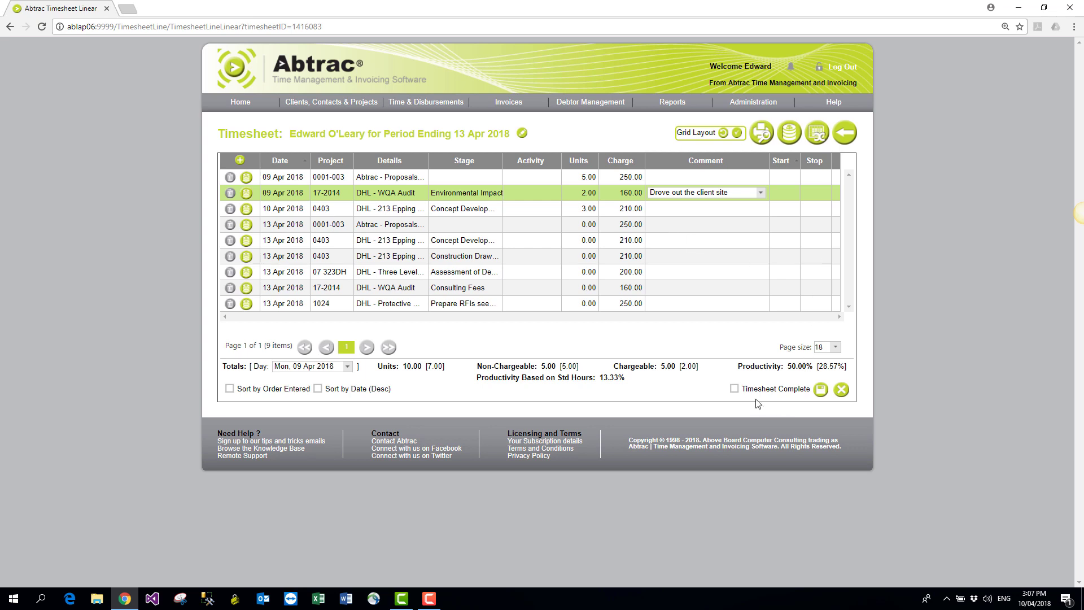
Step: Mark the 13 Apr 2018 timesheet as complete and return to the employee's timesheet list
left_click(735, 388)
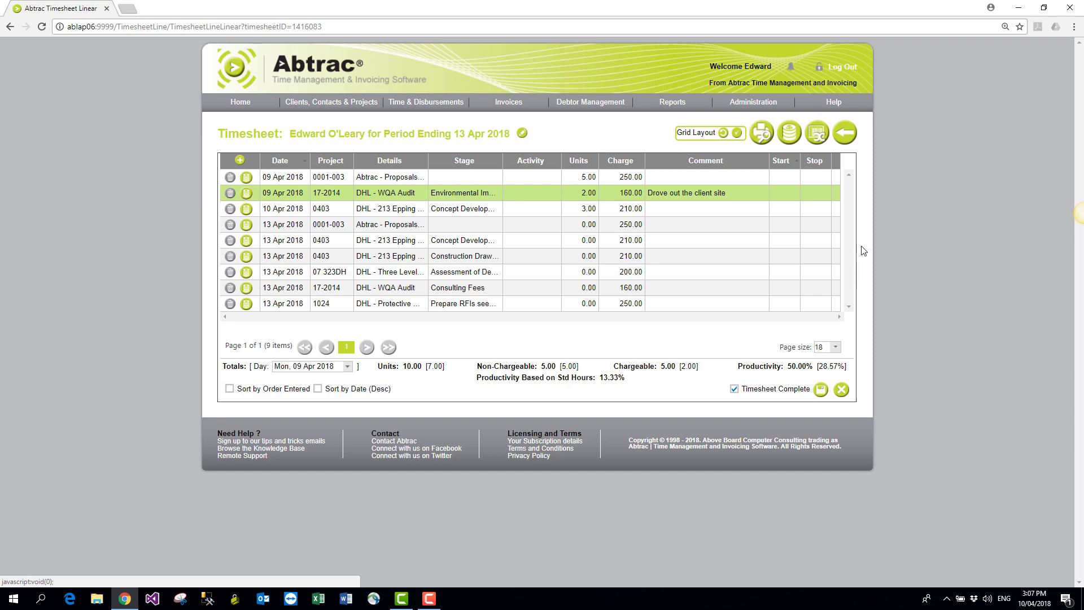
left_click(845, 138)
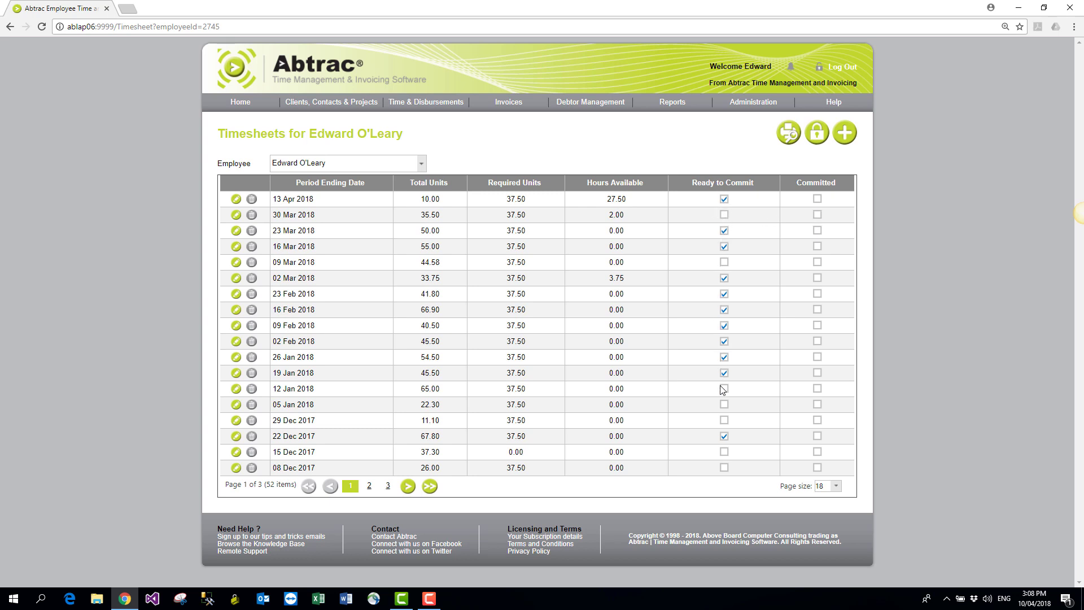
Step: Open timesheet committing, clear the employee filter, select all listed timesheets, and go back without committing them
left_click(818, 141)
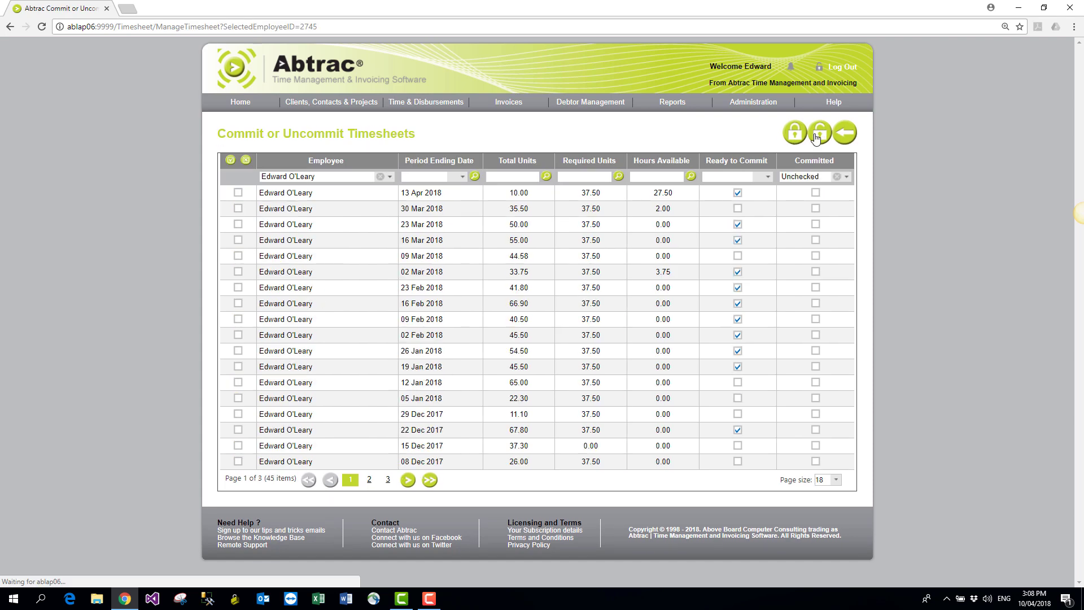
left_click(381, 177)
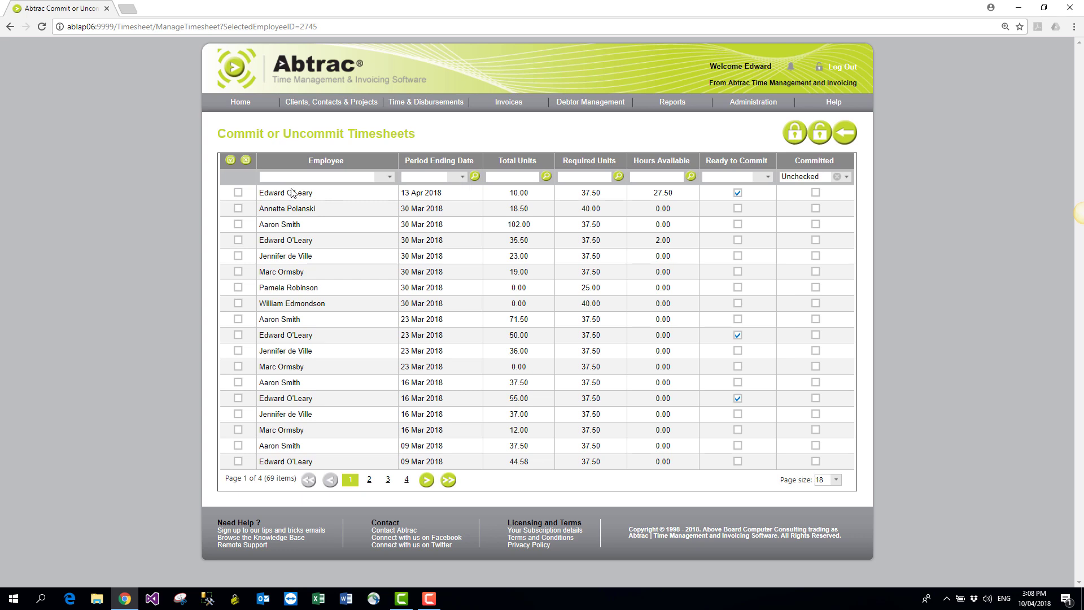
left_click(229, 160)
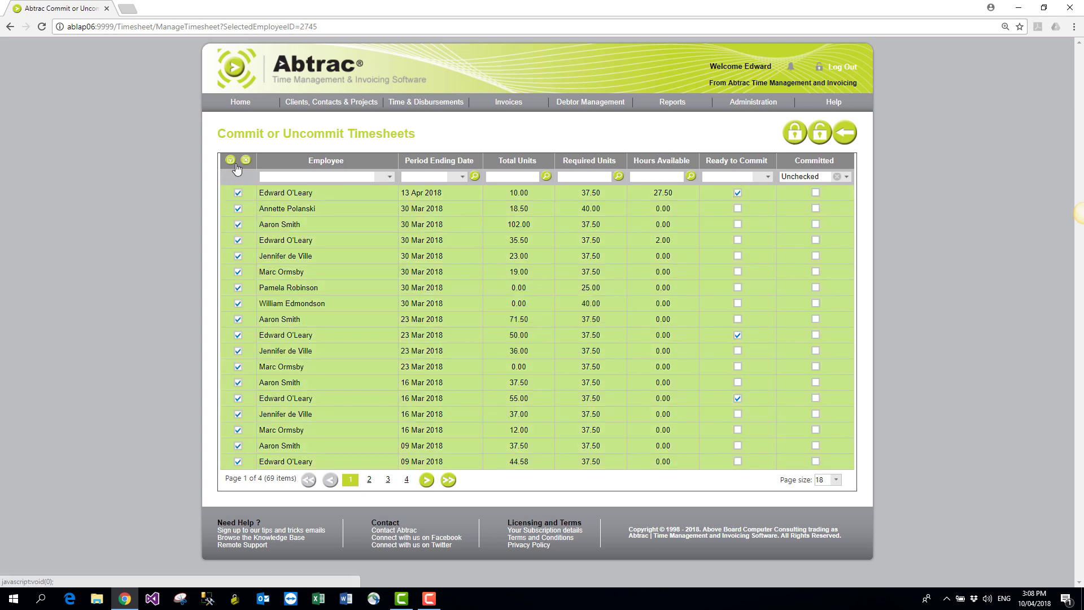
left_click(845, 134)
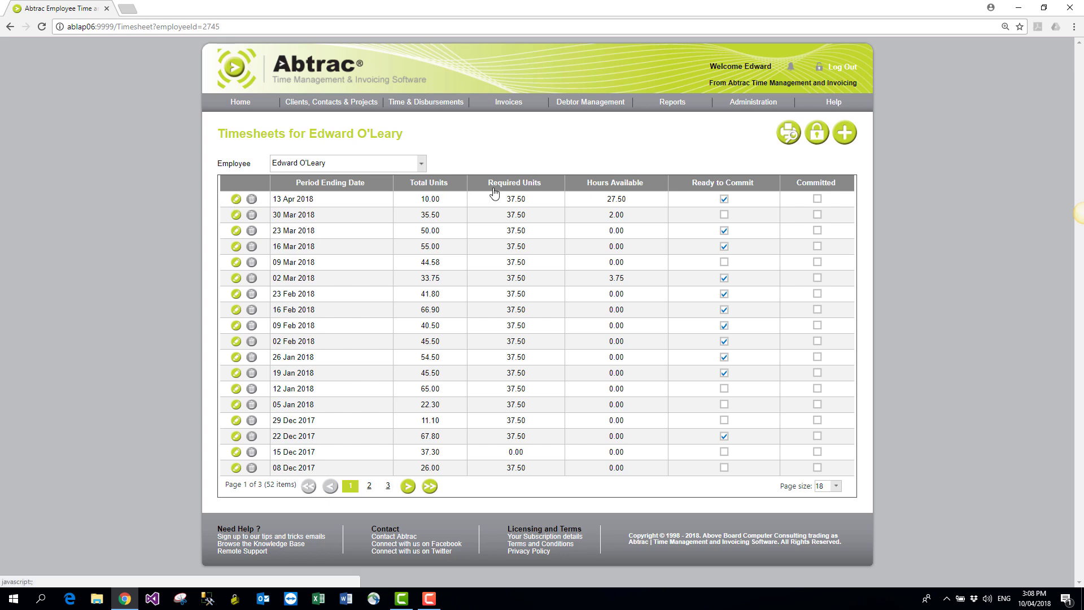
Step: Open Reports and compare the full list of reports with the favourites list
mouse_move(437, 104)
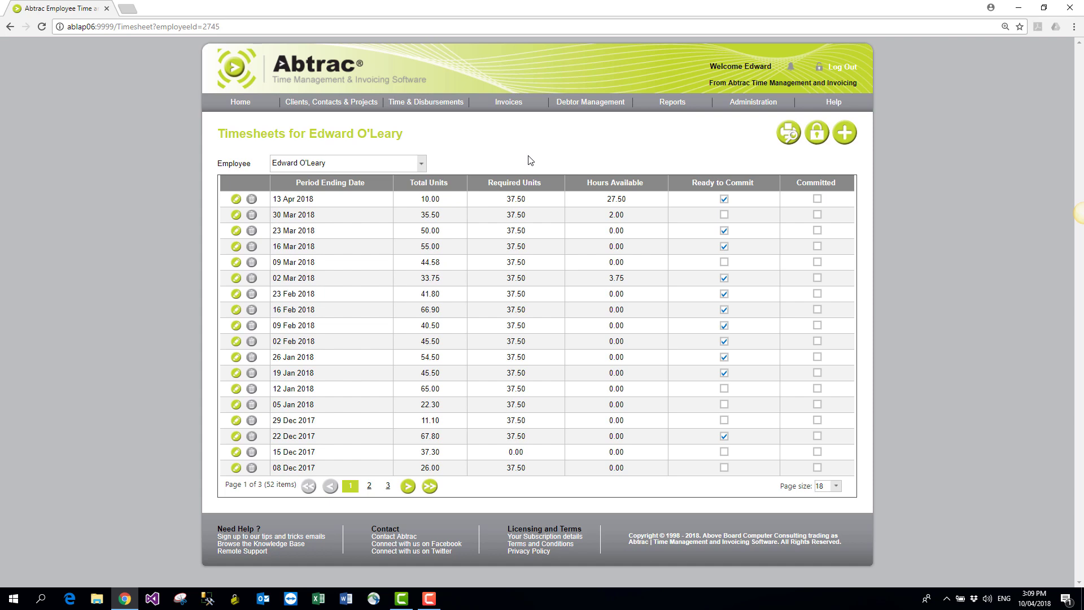
left_click(672, 102)
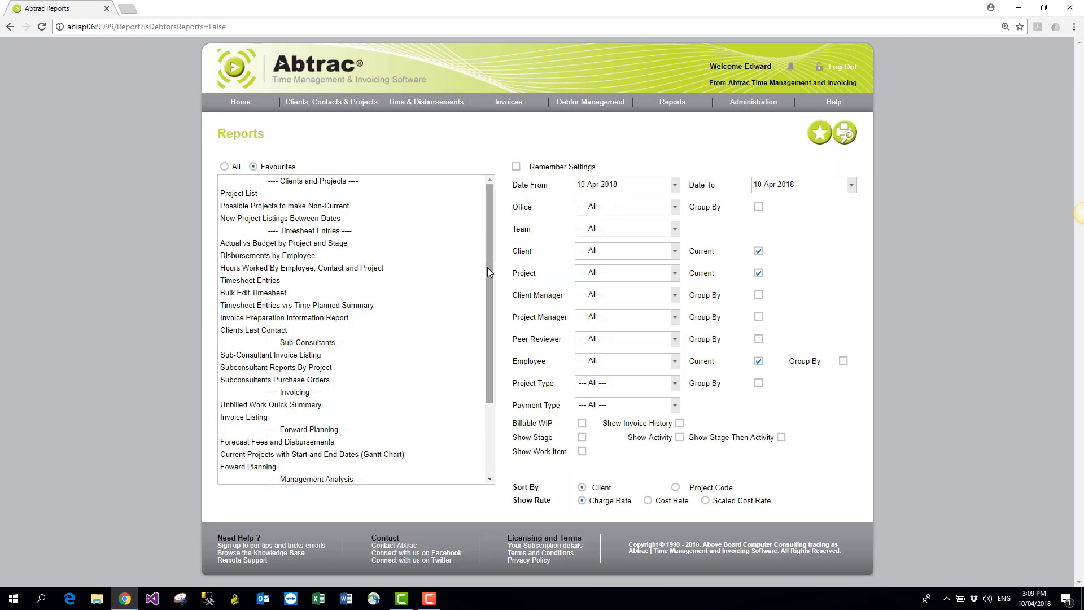
left_click_drag(487, 275, 480, 217)
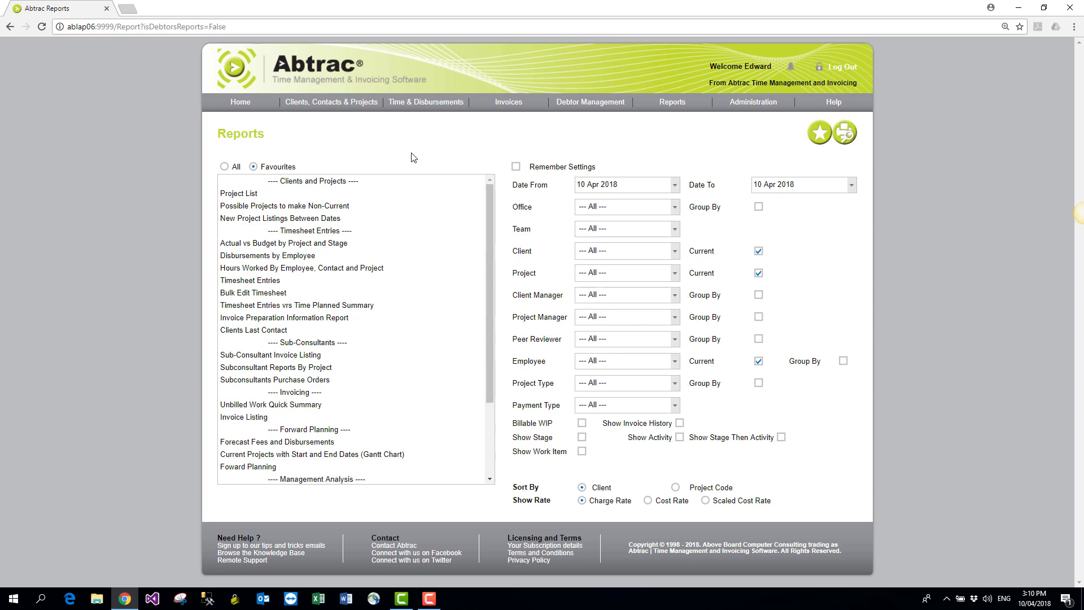
left_click(224, 167)
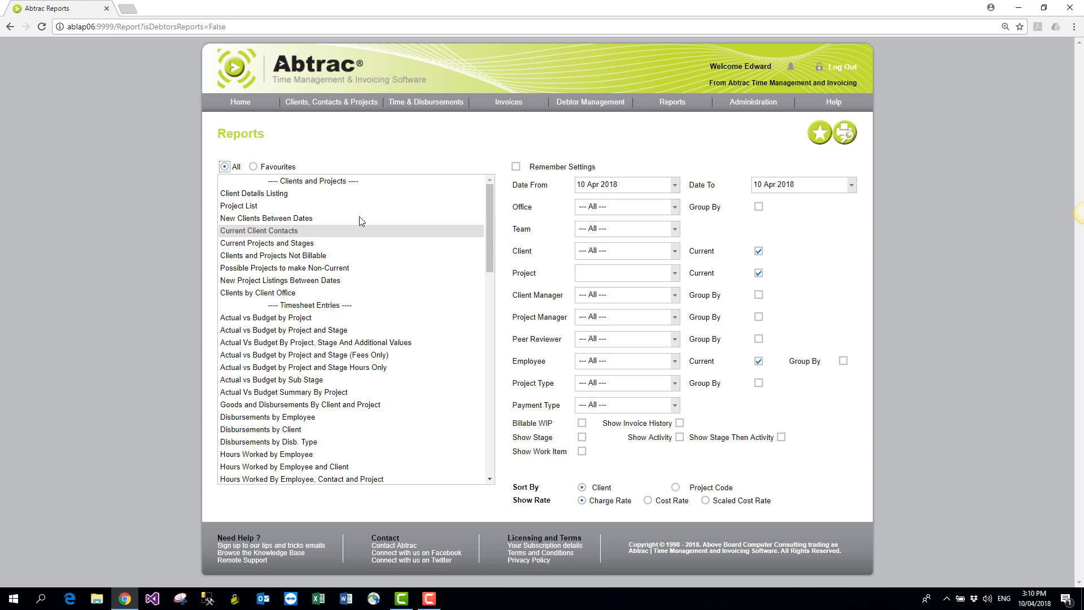
left_click(253, 166)
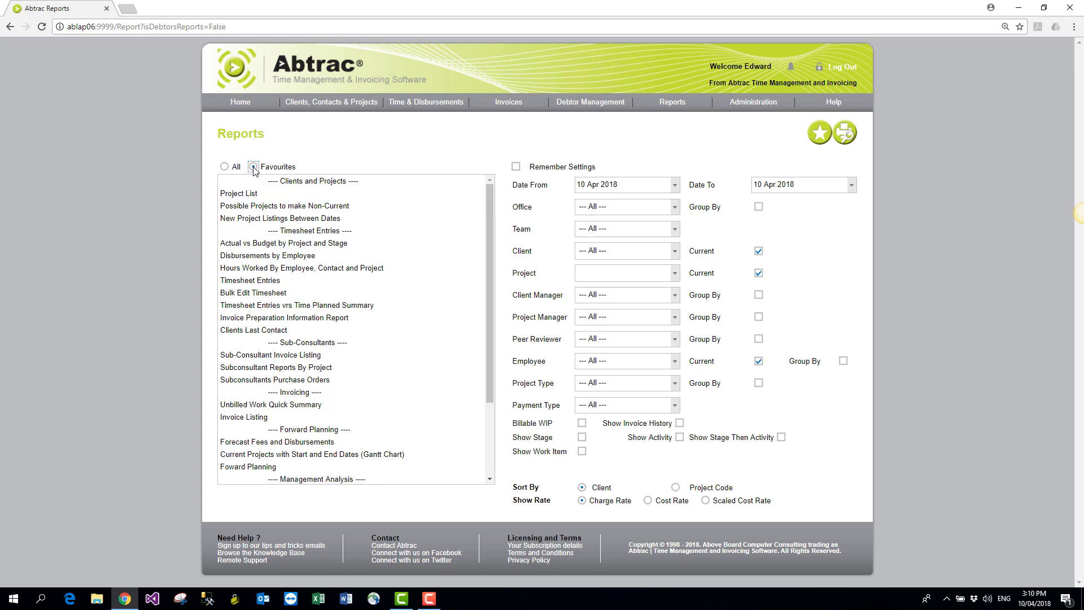
mouse_move(490, 256)
left_mouse_down()
mouse_move(483, 337)
mouse_move(485, 272)
left_mouse_up()
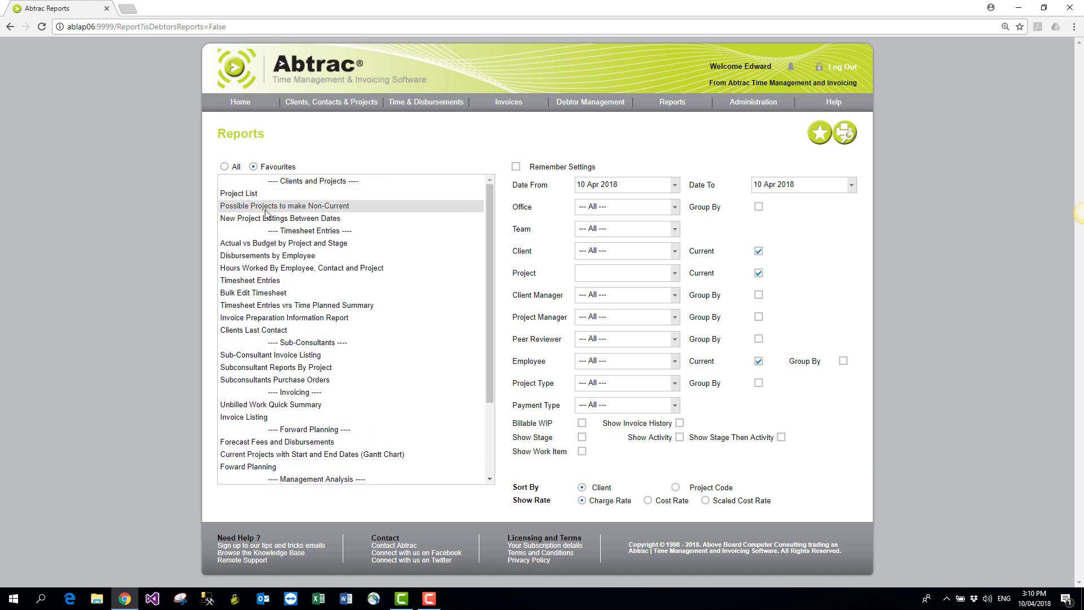
Step: Choose the Unbilled Work Quick Summary report from the favourites and set its end date to 30 Apr 2018
left_click(225, 168)
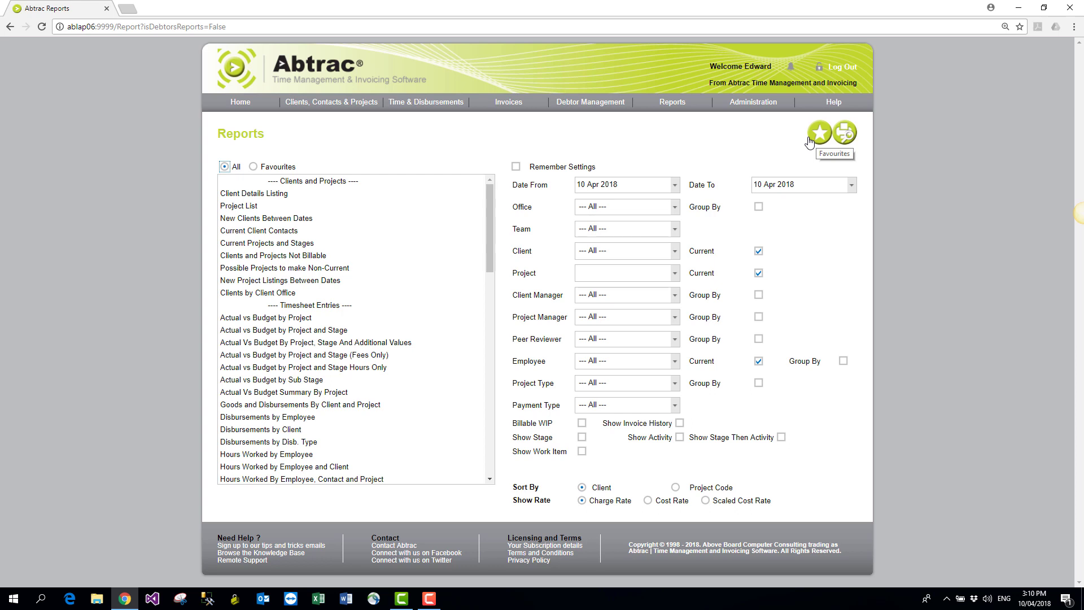
left_click(276, 167)
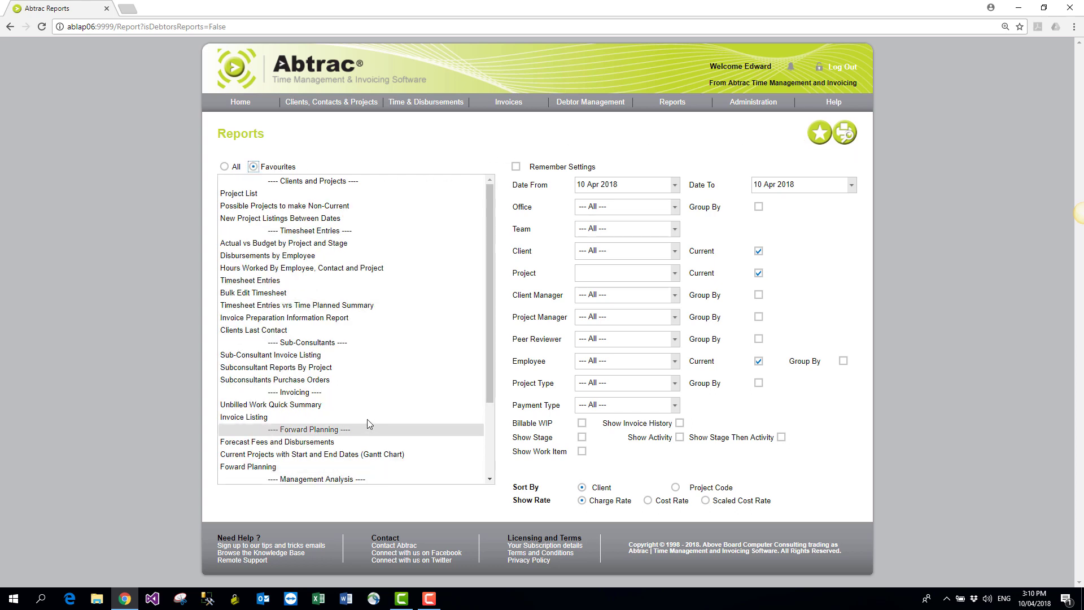
left_click(302, 406)
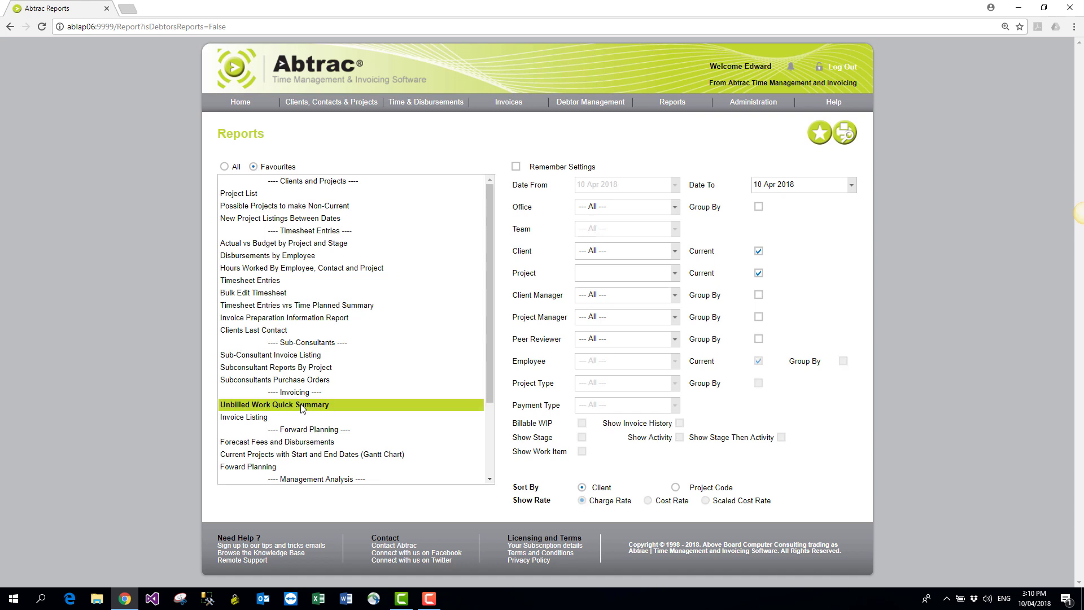
left_click(852, 187)
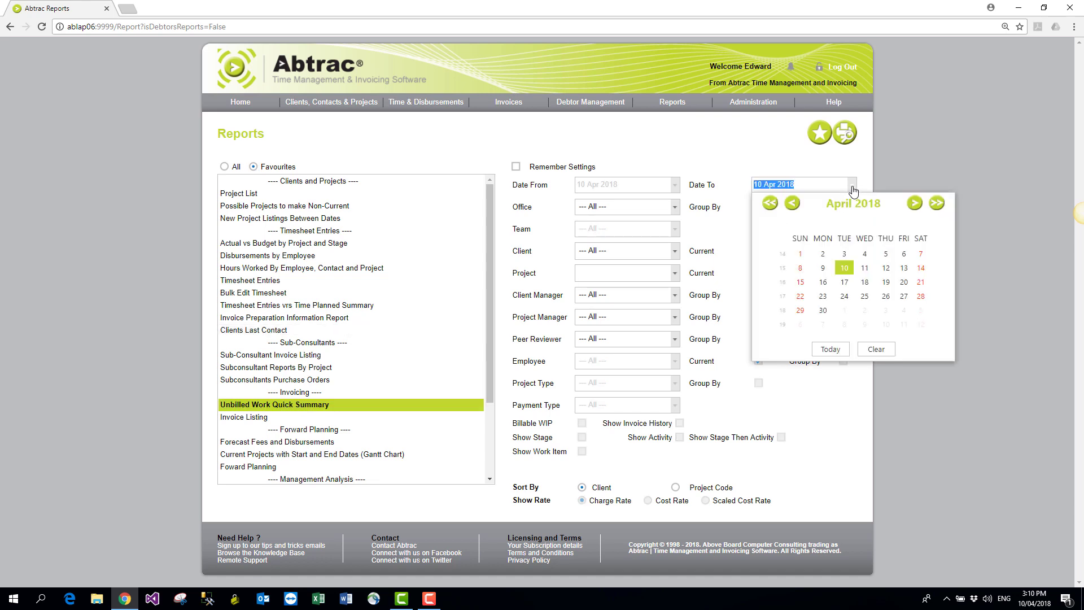
left_click(822, 310)
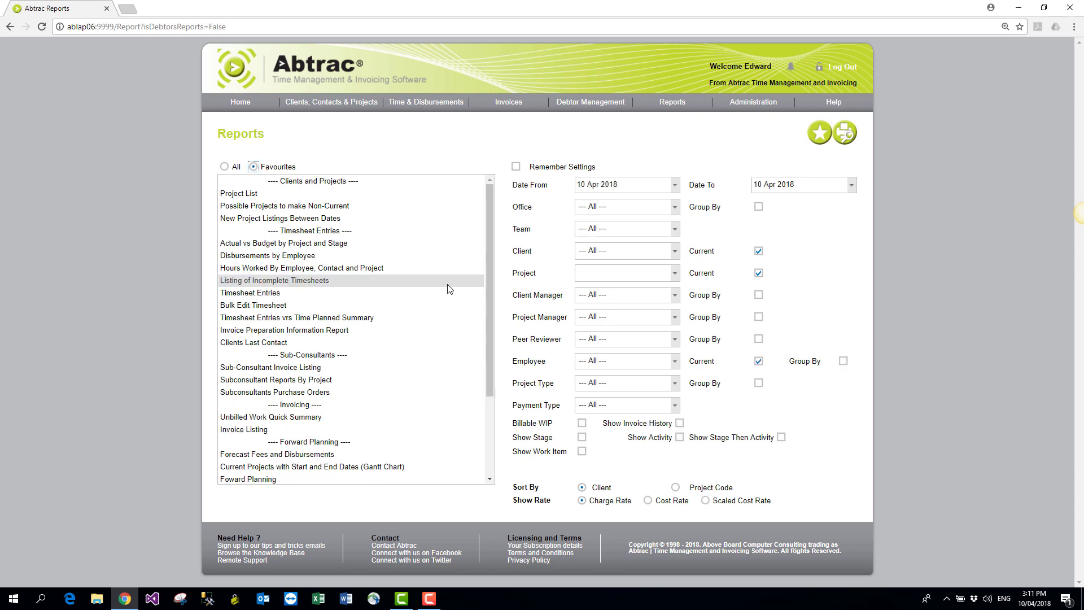
Step: Check the filters of Listing of Incomplete Timesheets, and set up Unbilled Work Quick Summary with an end date of 30 Apr 2018
left_click(301, 282)
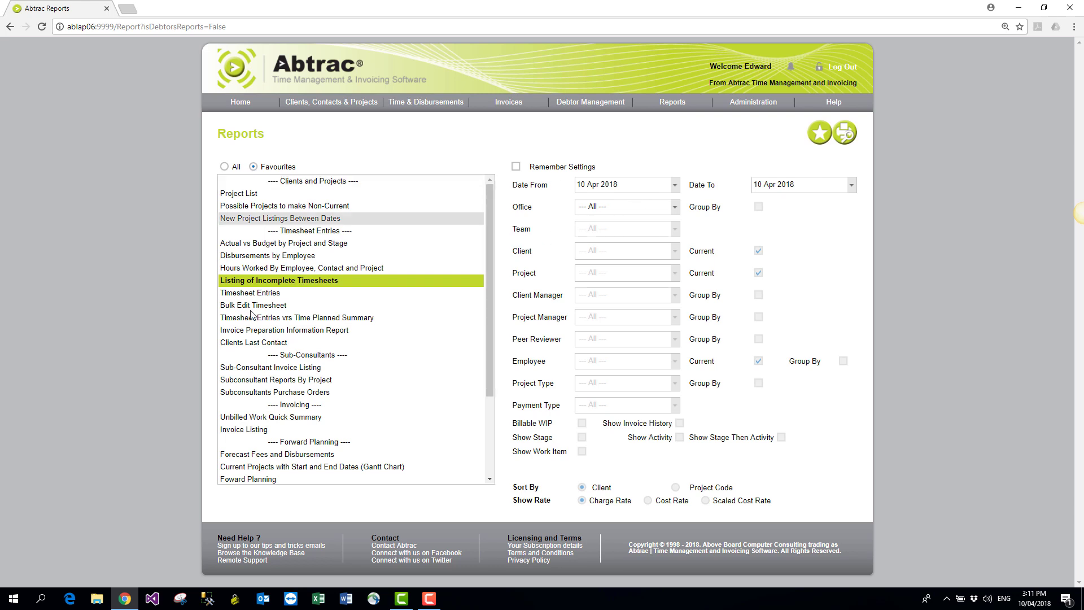
left_click(250, 419)
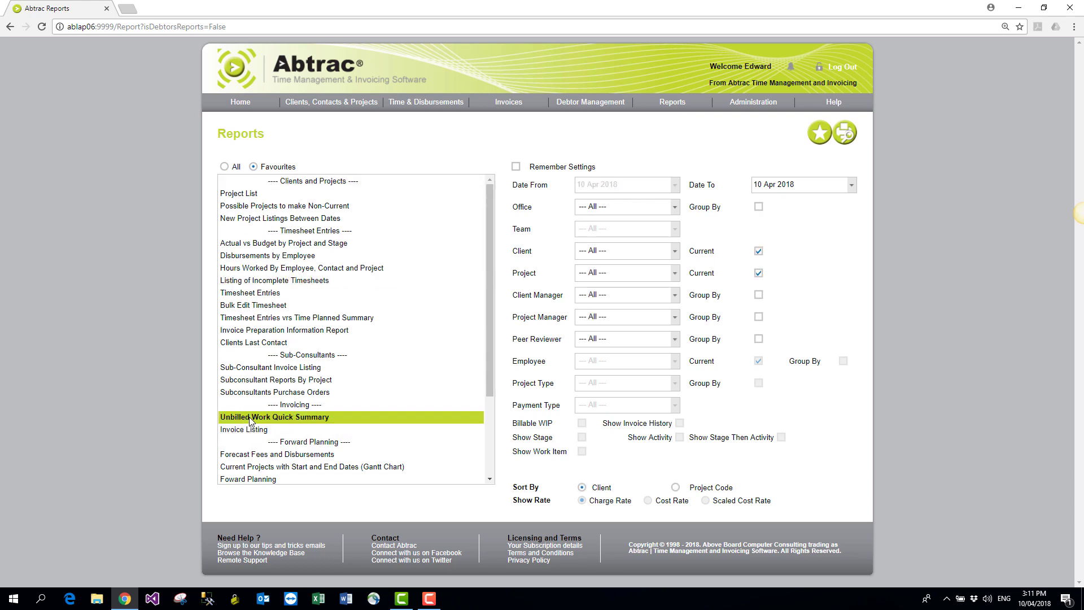
left_click(851, 185)
left_click(822, 311)
left_click(846, 136)
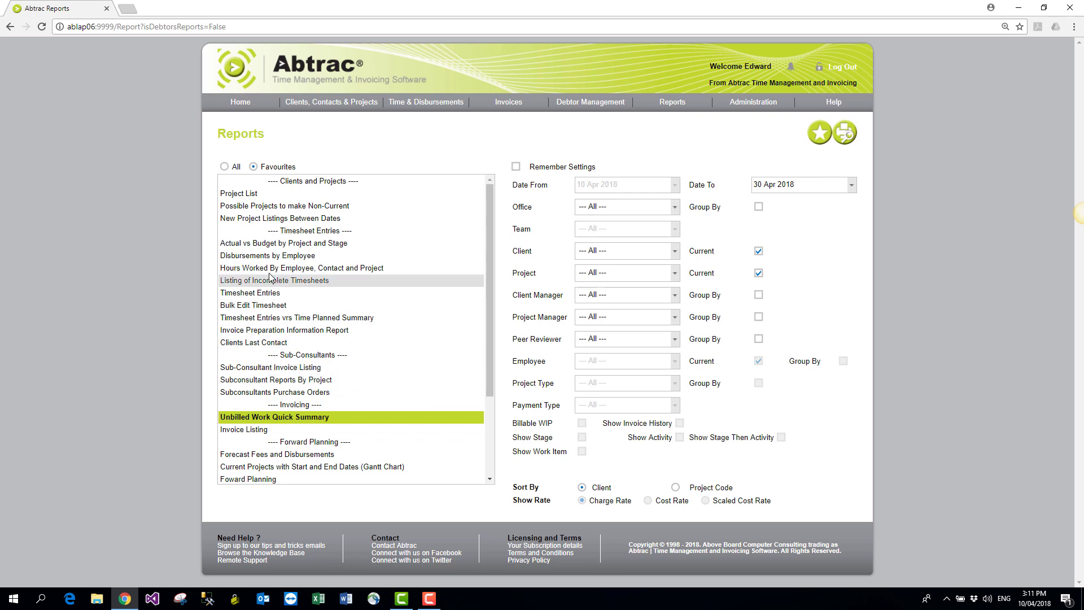
Step: Examine the filters of the Disbursements by Employee and Timesheet Entries reports, trying Cost Rate as the rate for Timesheet Entries
left_click(262, 256)
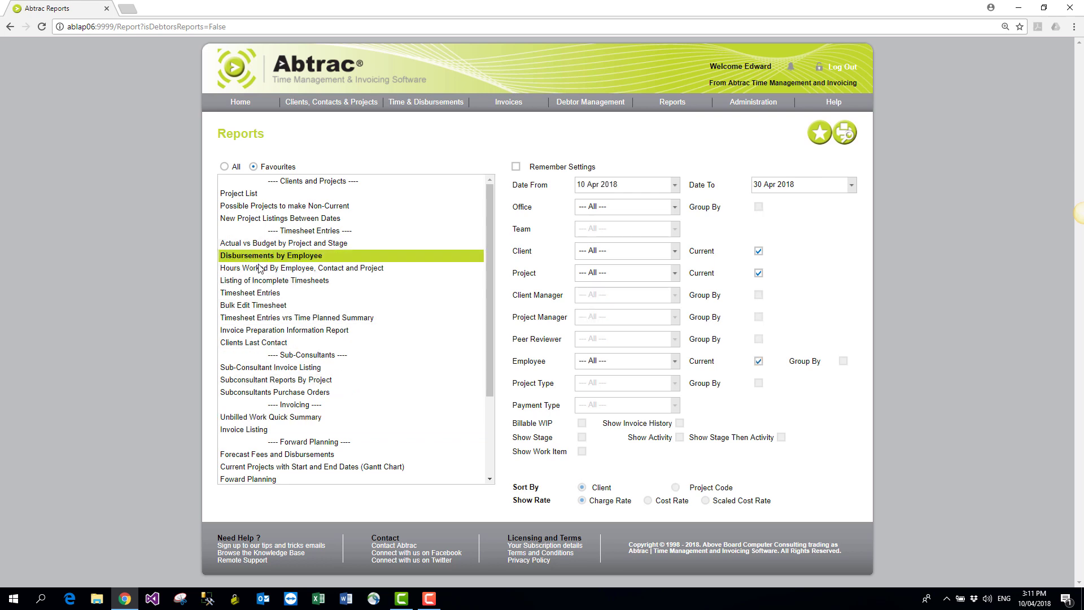
left_click(259, 294)
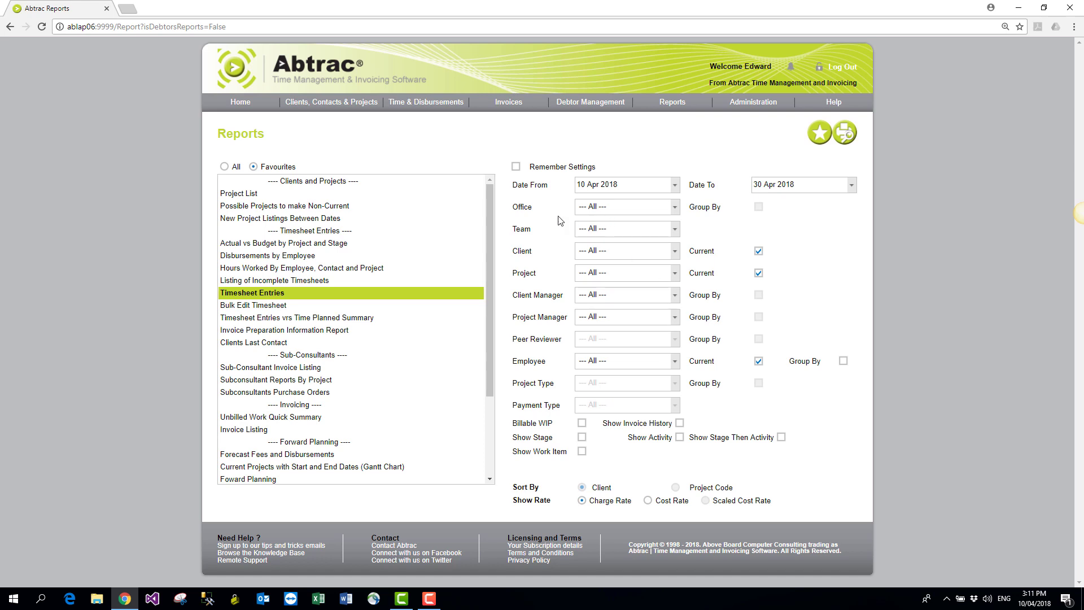
left_click(648, 501)
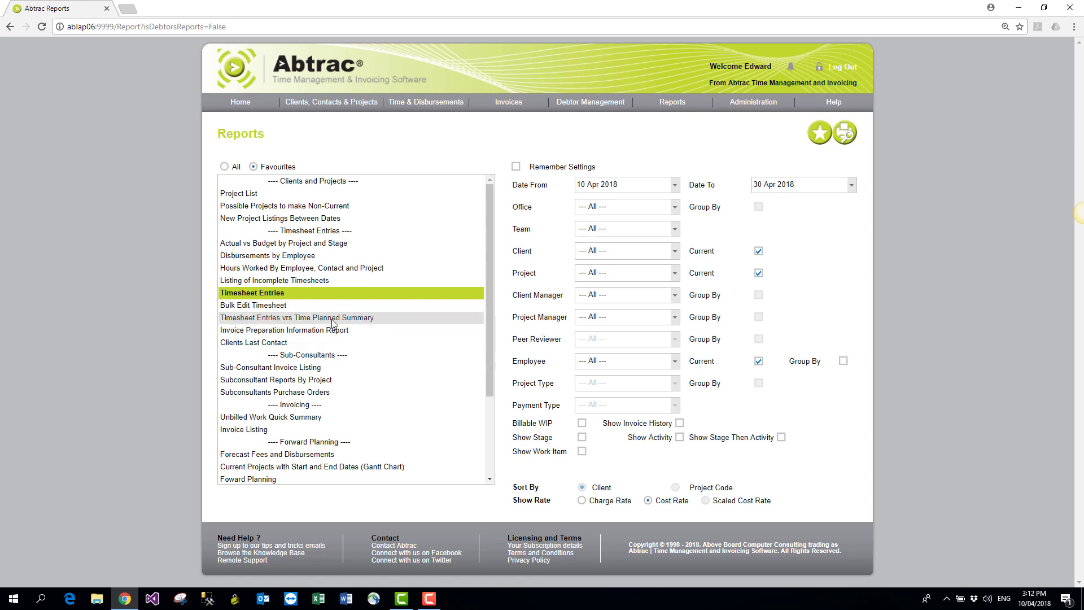
Step: Preview the Unbilled Work Quick Summary report and inspect the rows for projects 1024 and 17-2014
left_click(282, 418)
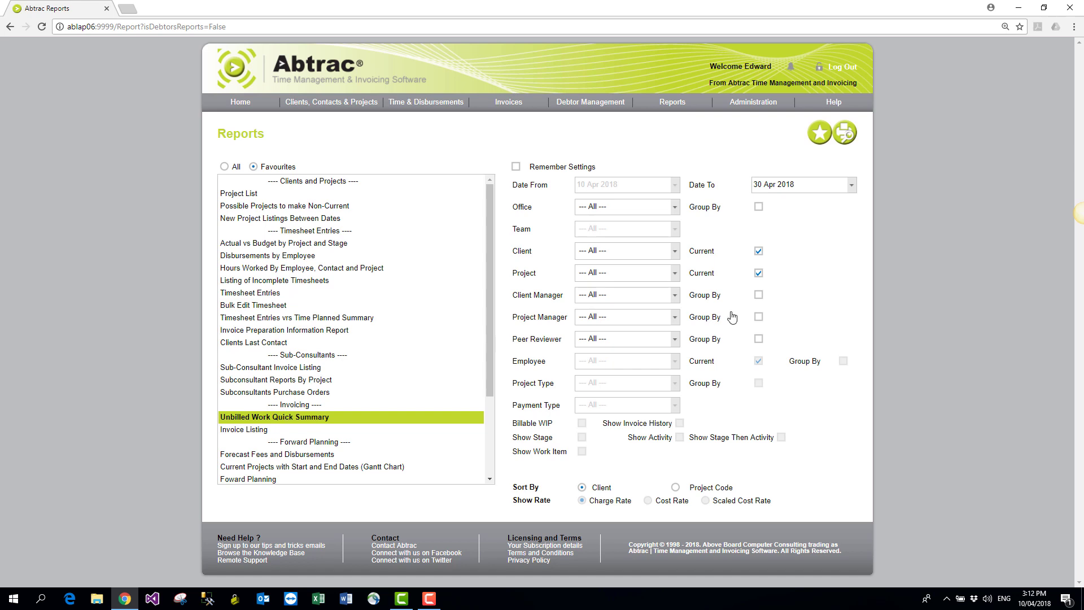
left_click(847, 134)
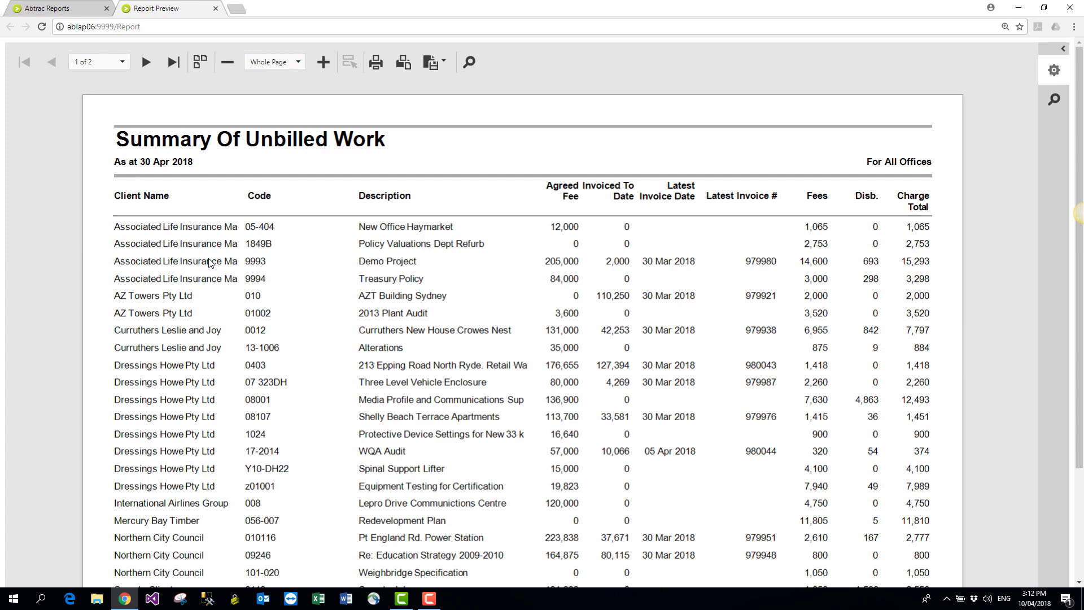
left_click_drag(114, 433, 832, 443)
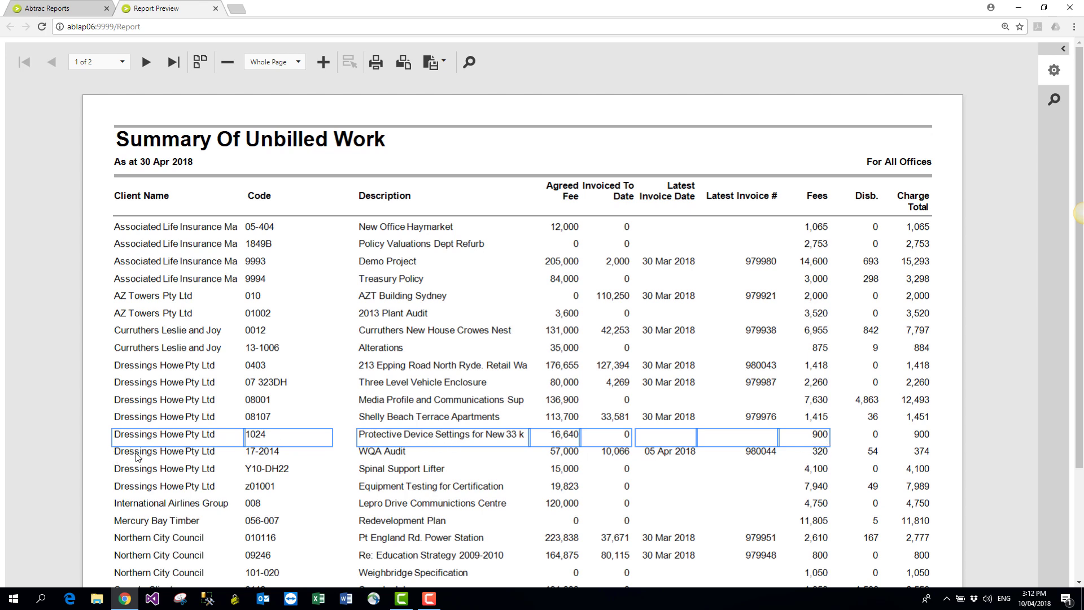
left_click_drag(137, 454, 911, 459)
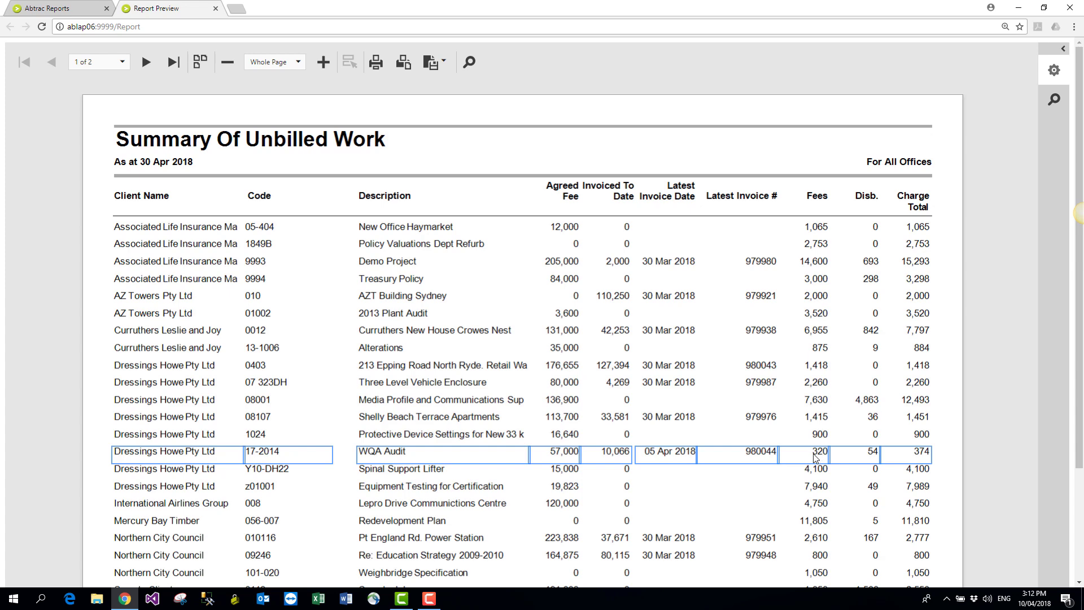
left_click(916, 456)
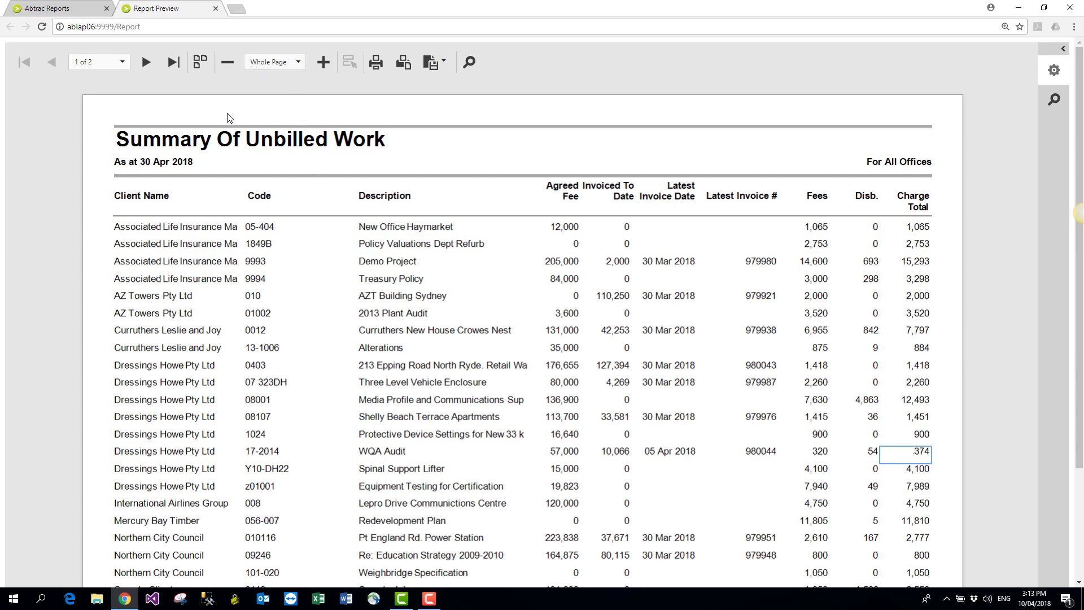
Step: Return to the report list, choose the Timesheet Entries report and filter it to project 17-2014
left_click(61, 9)
mouse_move(508, 103)
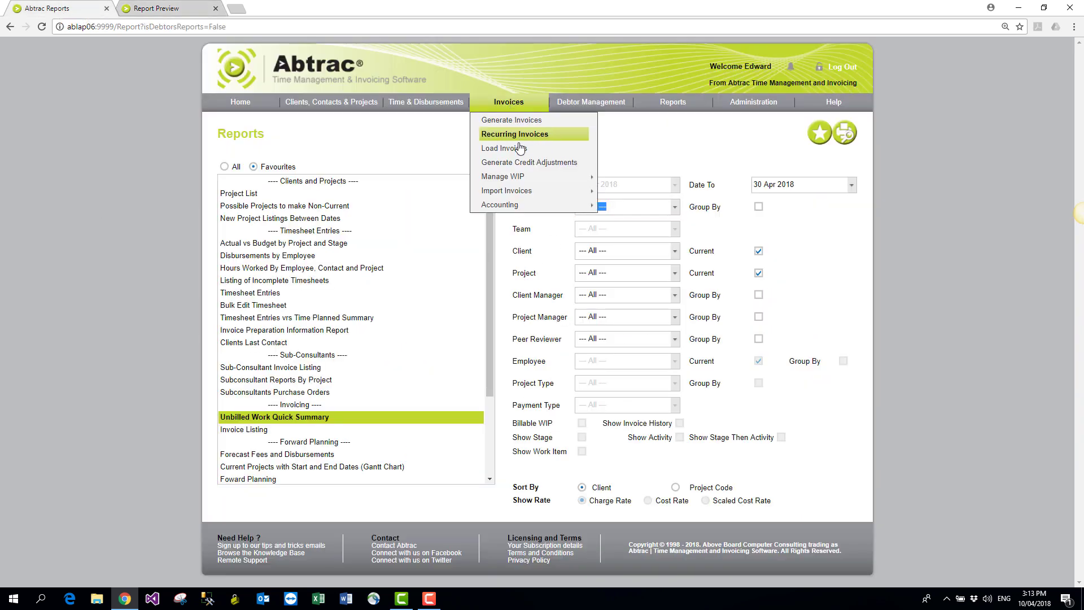
mouse_move(542, 177)
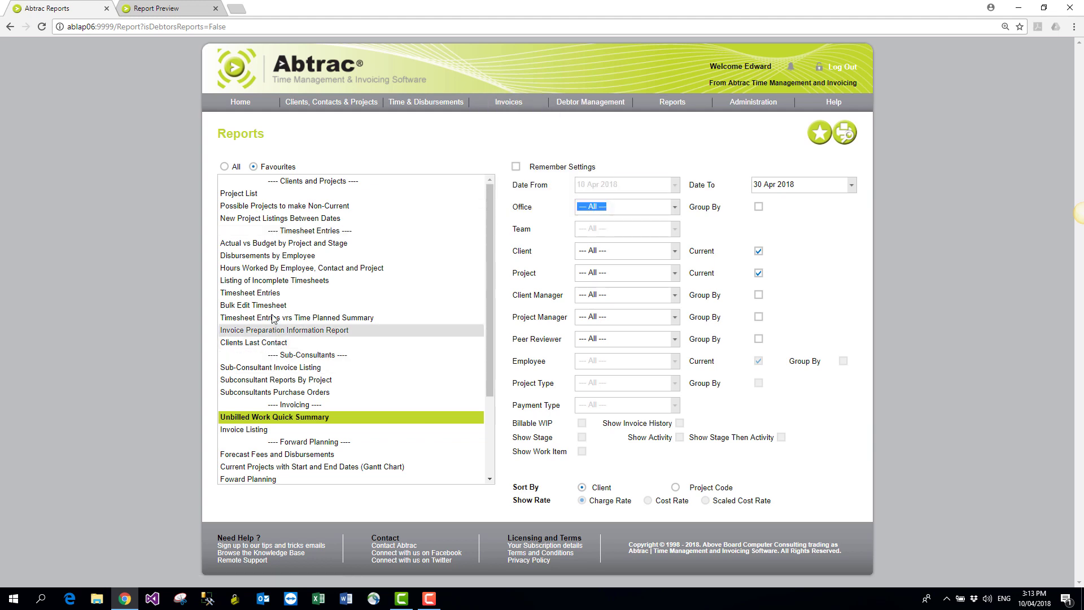
left_click(263, 295)
left_click(624, 273)
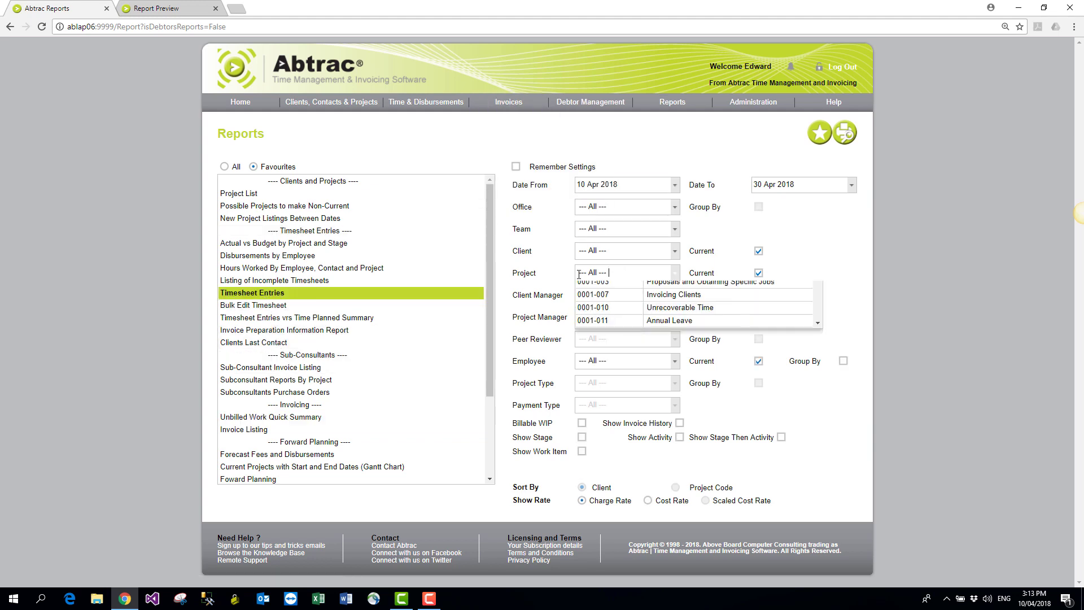
type("0")
left_click(604, 300)
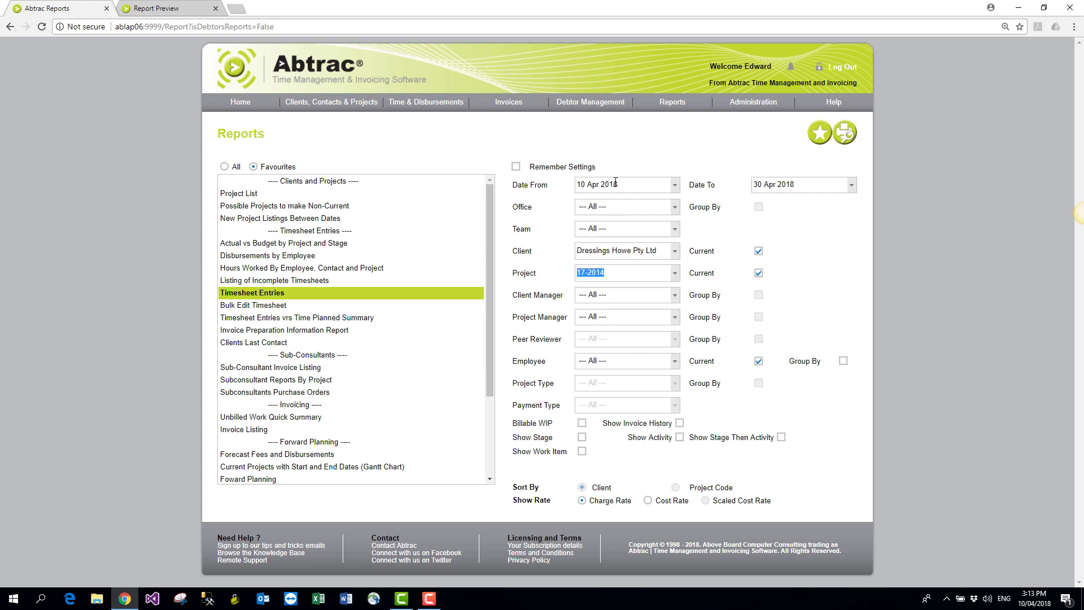
Step: Enable Billable WIP, Show Invoice History and Show Stage, and preview the Timesheet Entries report with zero extensions hidden
left_click(582, 424)
left_click(680, 424)
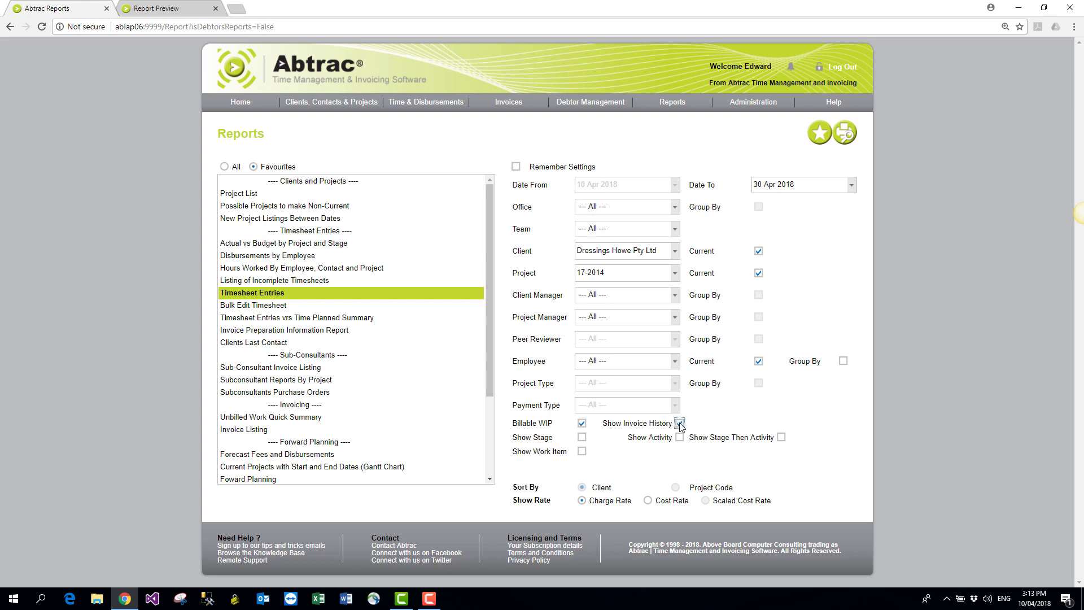
left_click(581, 438)
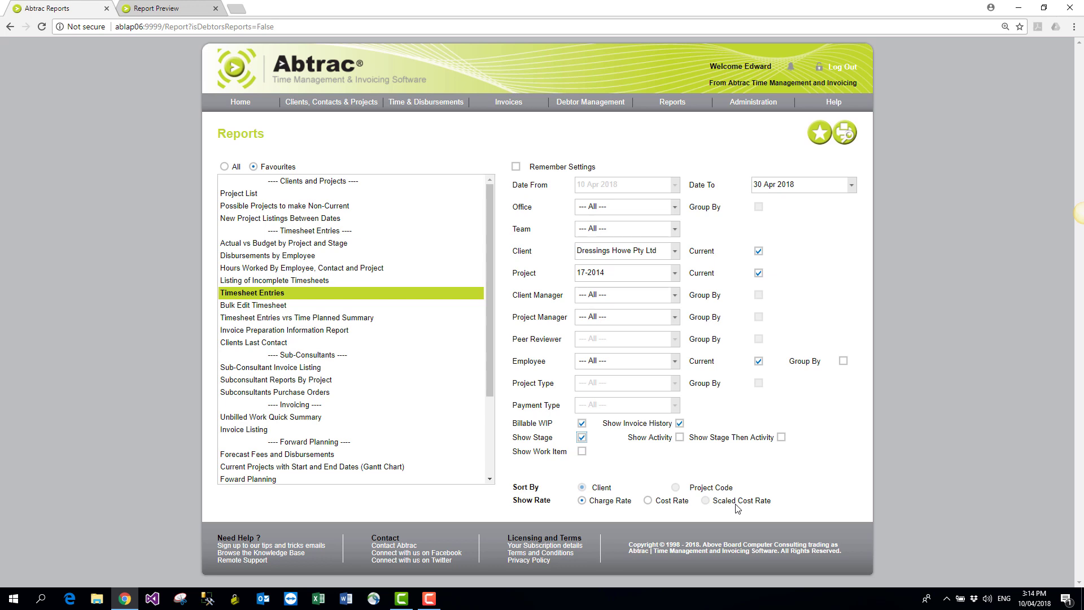
left_click(850, 139)
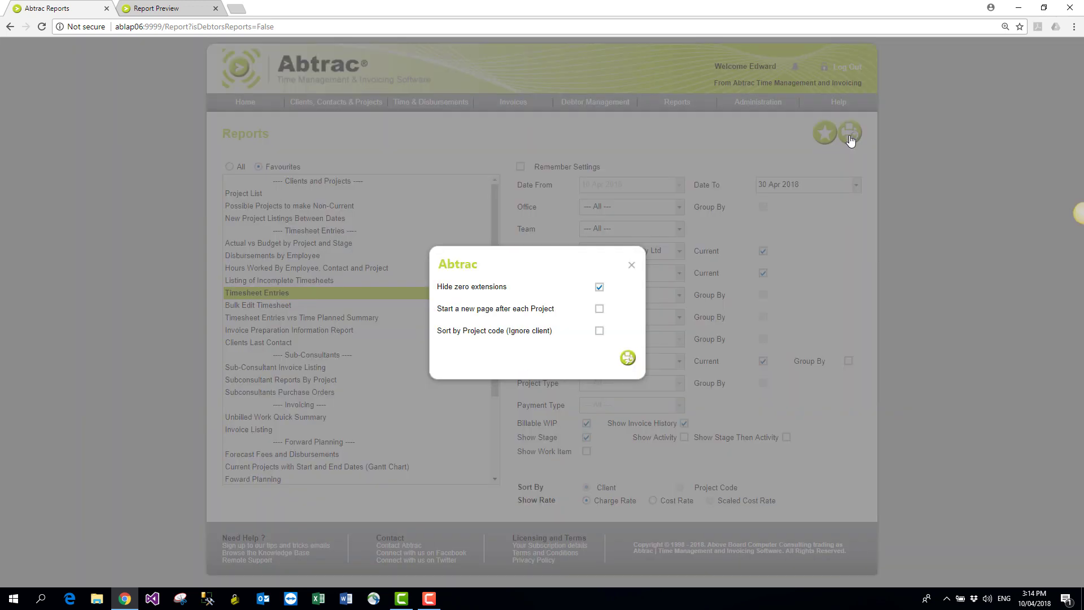
left_click_drag(439, 287, 615, 289)
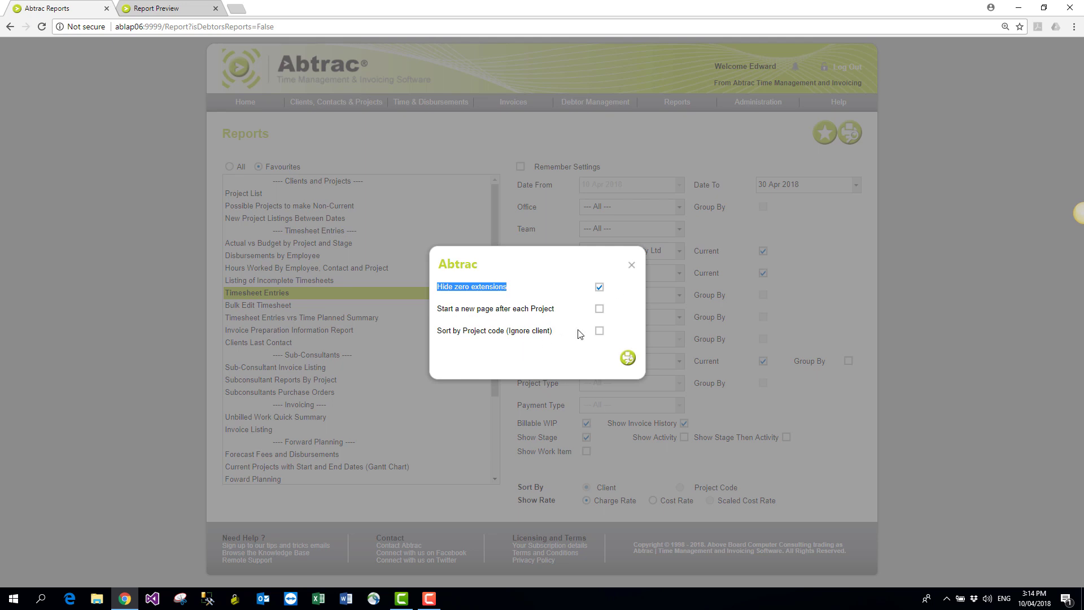
left_click(627, 359)
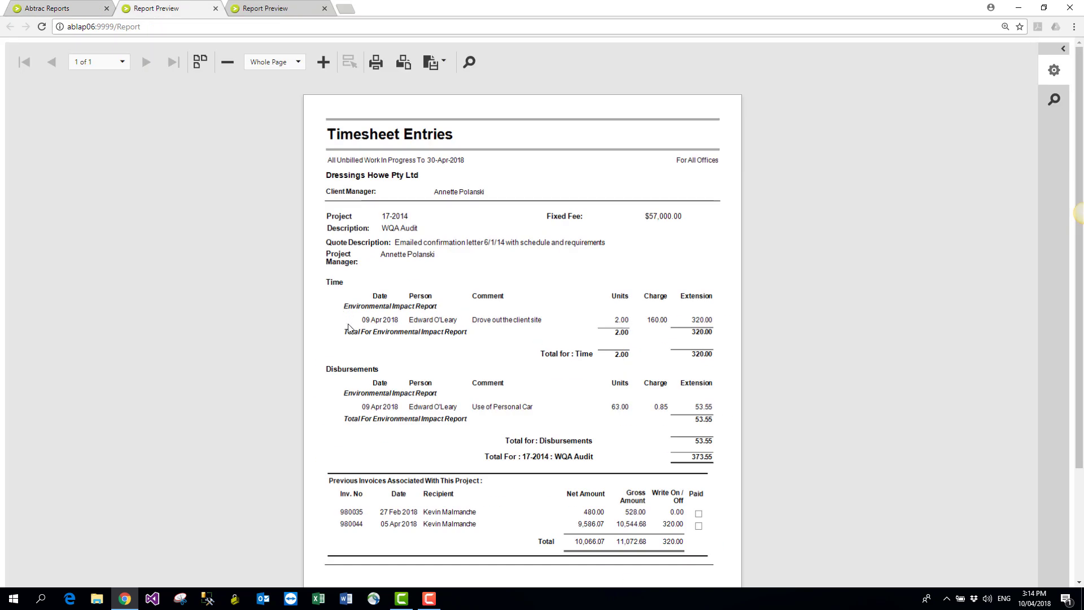
Step: Examine the time, disbursement and previous invoice lines in the Timesheet Entries report, and close the preview and its options dialog
left_click_drag(345, 323, 525, 324)
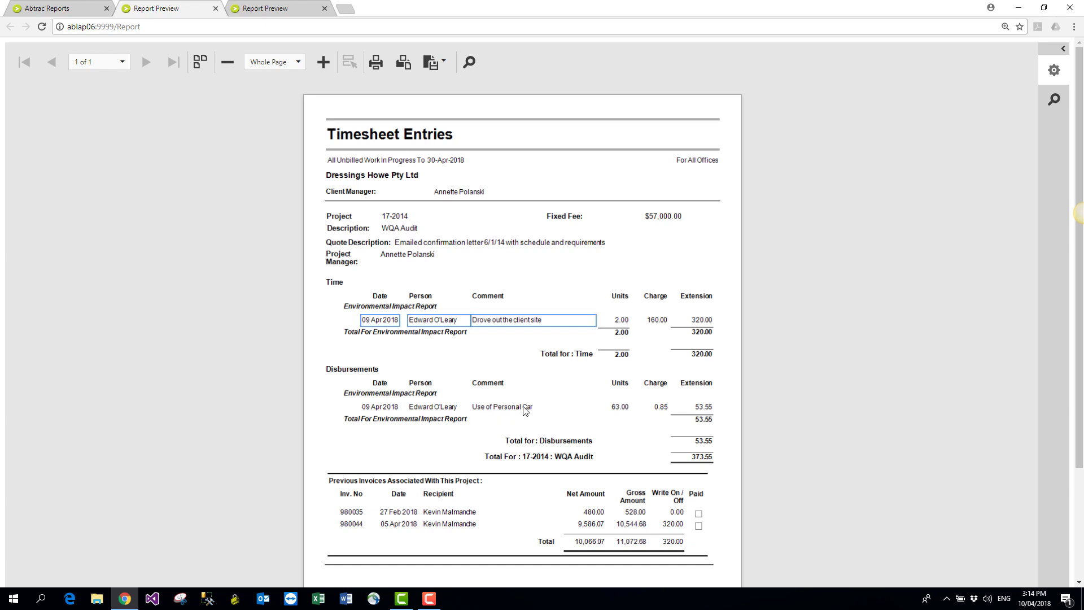
scroll(525, 410, "down", 3)
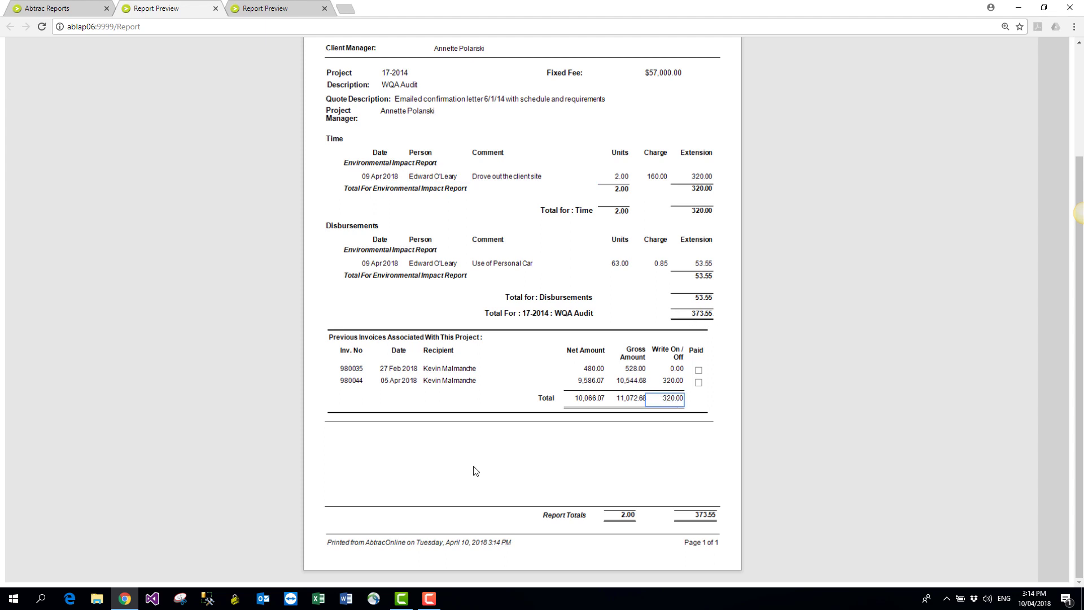
scroll(475, 470, "up", 3)
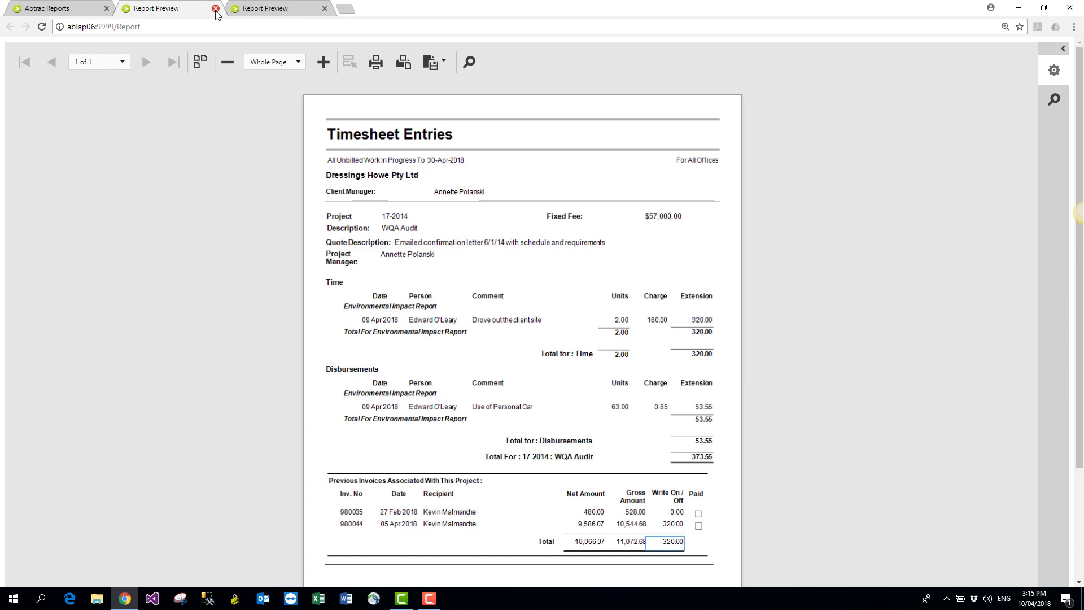
left_click(215, 9)
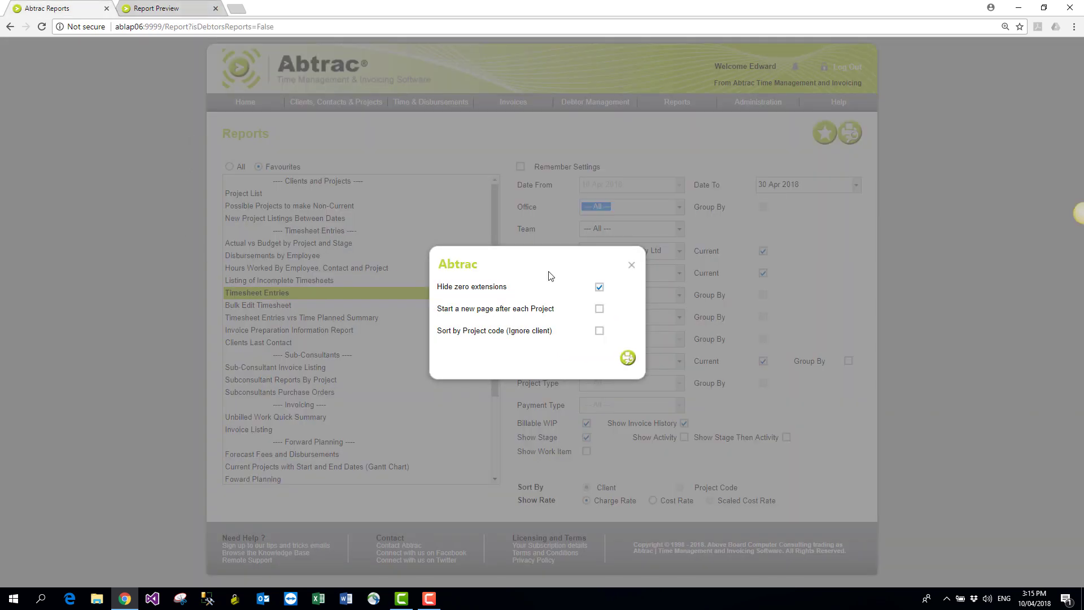
left_click(631, 265)
Step: Preview the Invoice Preparation Information Report for project 0403 with the budget summary and details shown, and look over its budget section
left_click(309, 332)
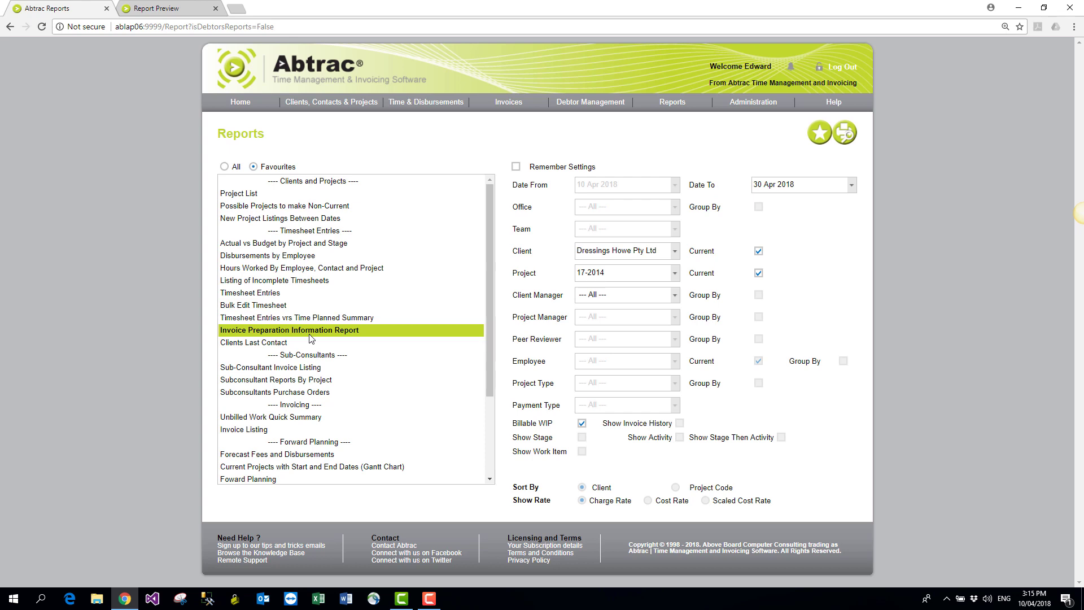
left_click(639, 273)
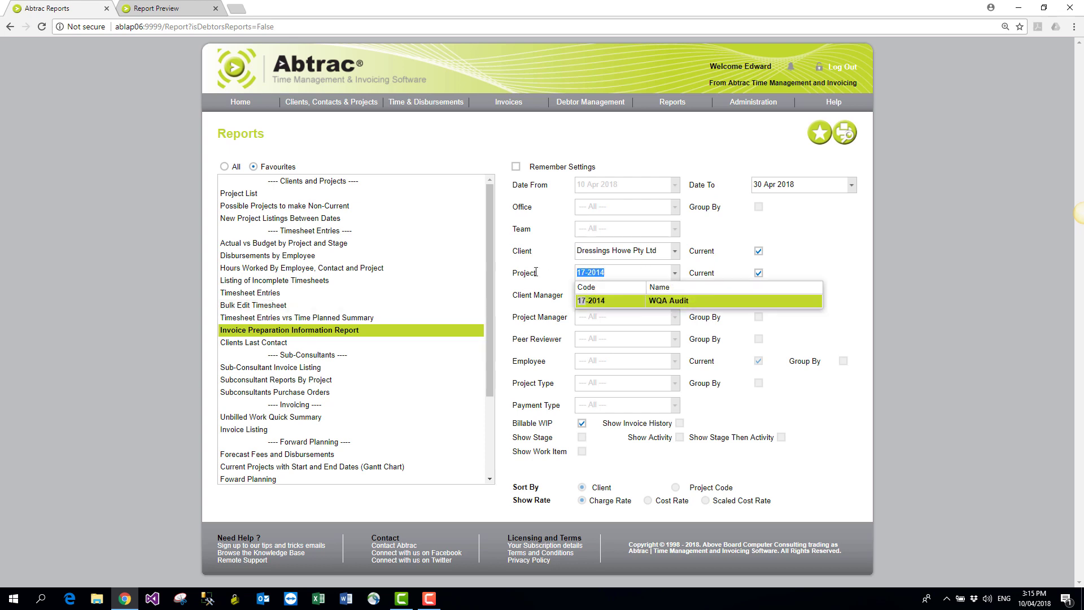
type("0403")
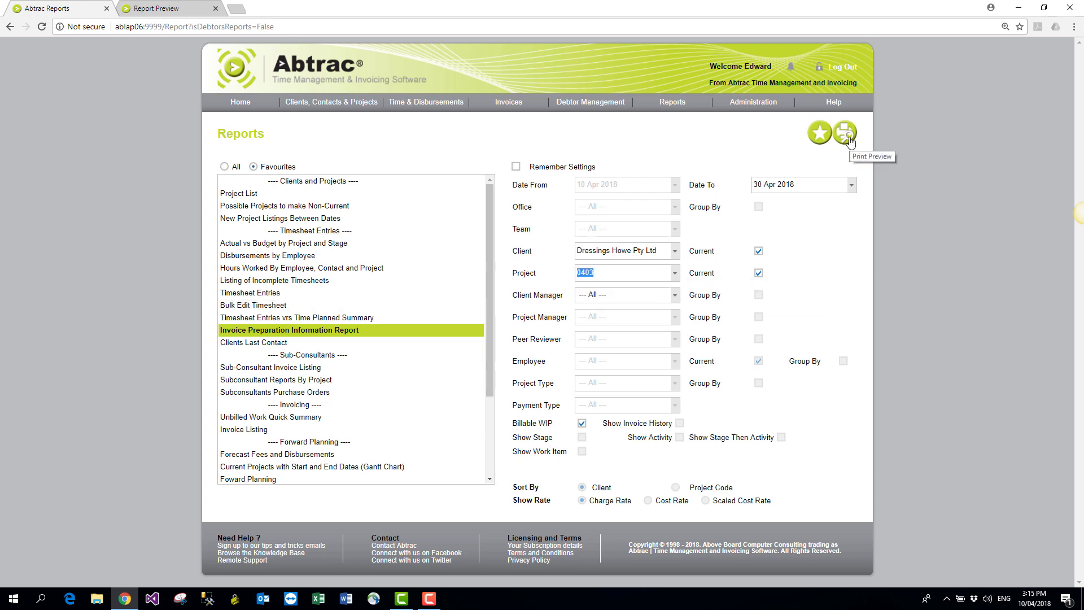
left_click(847, 135)
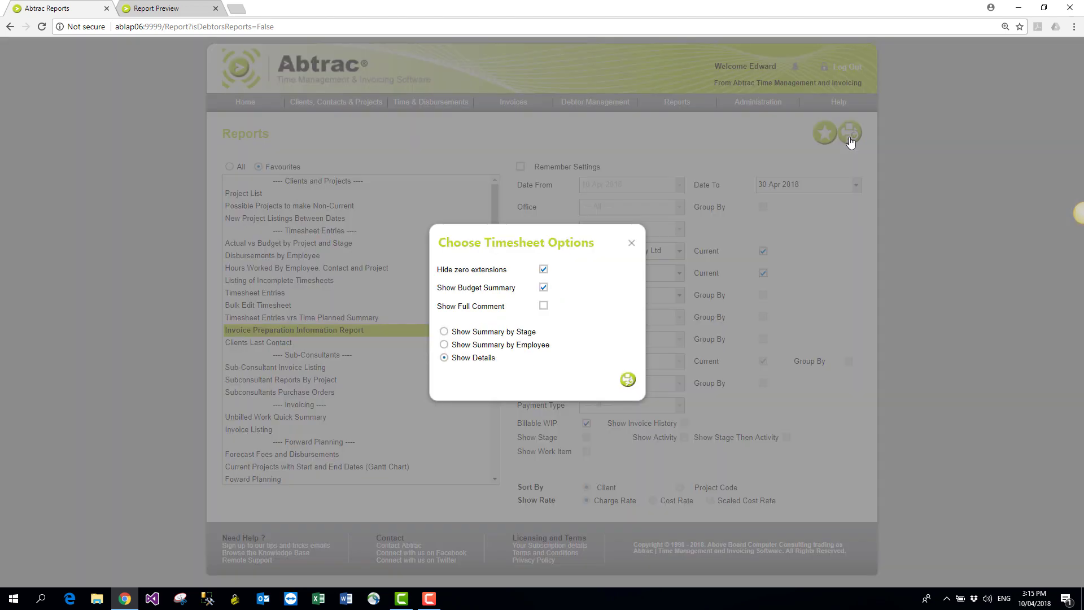
left_click(627, 380)
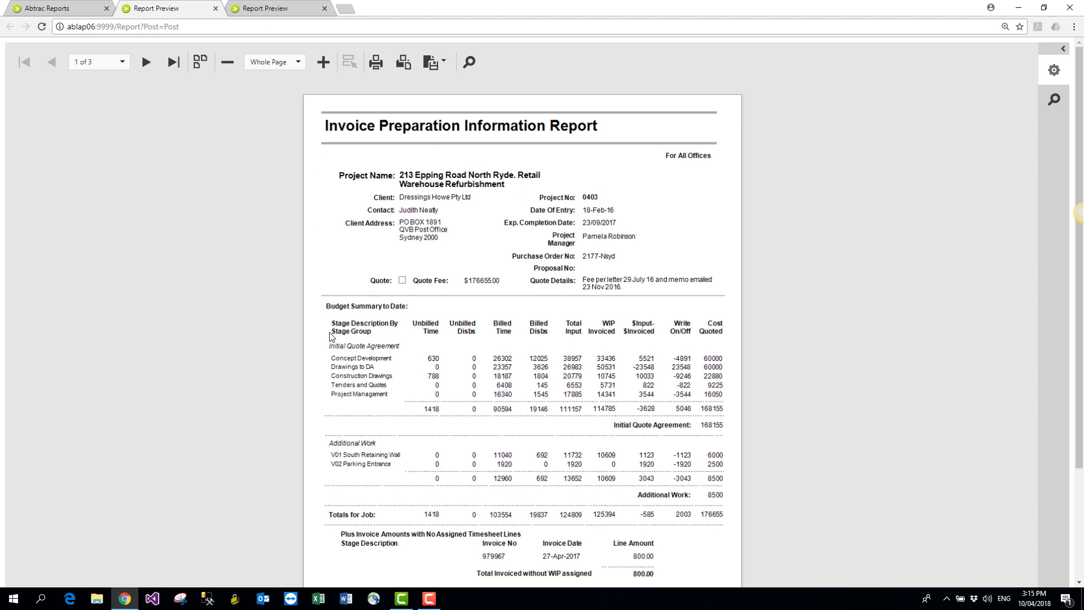
scroll(330, 336, "down", 1)
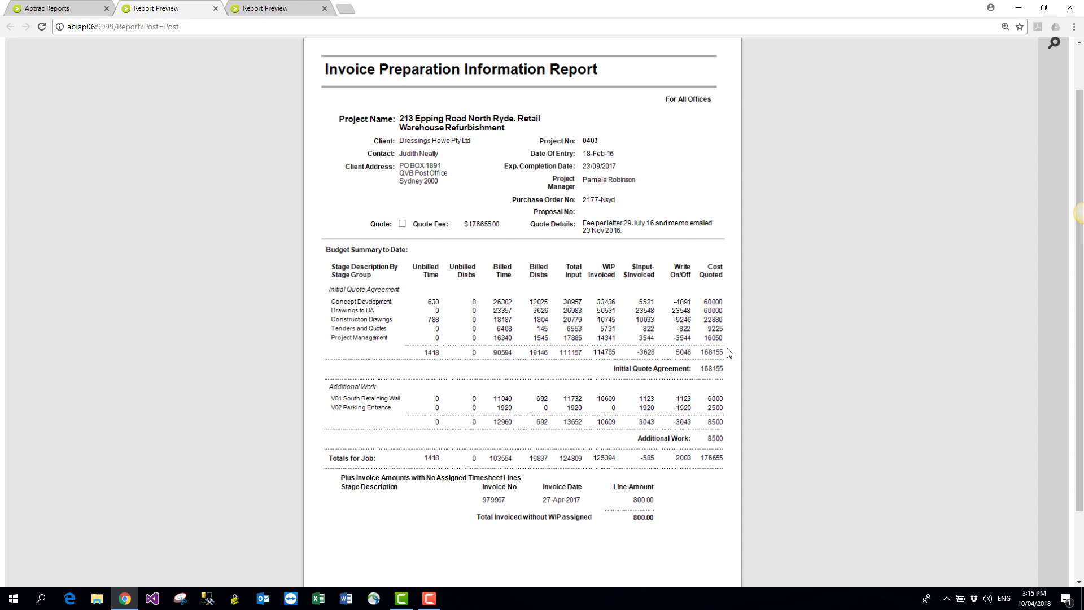
Step: Read the rest of the Invoice Preparation Information Report, including the invoiced-to-date, recoveries and unbilled work details on page 2
scroll(388, 411, "down", 3)
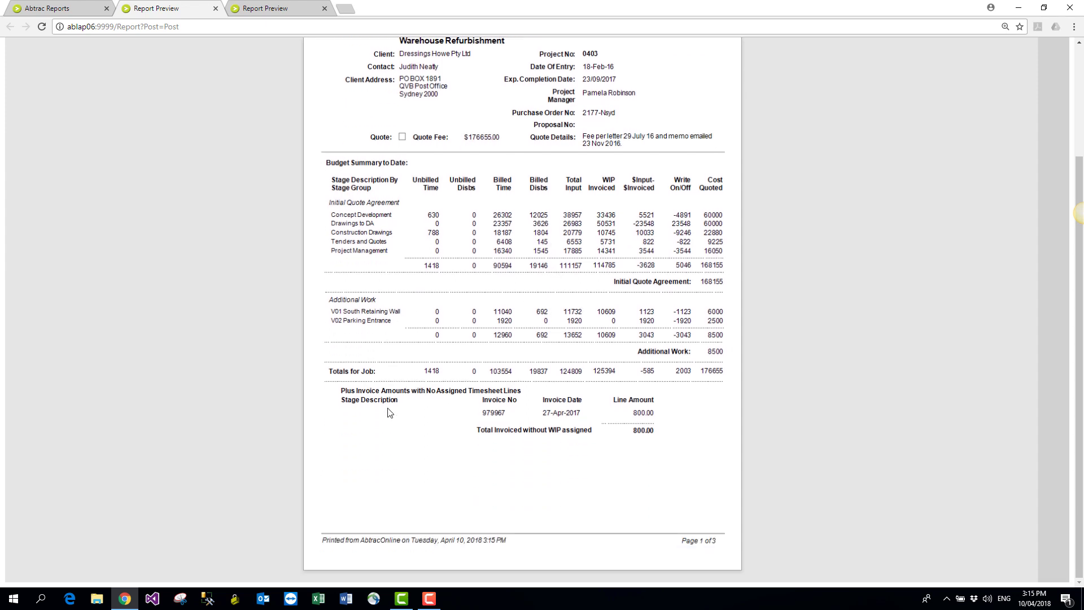
scroll(388, 411, "up", 5)
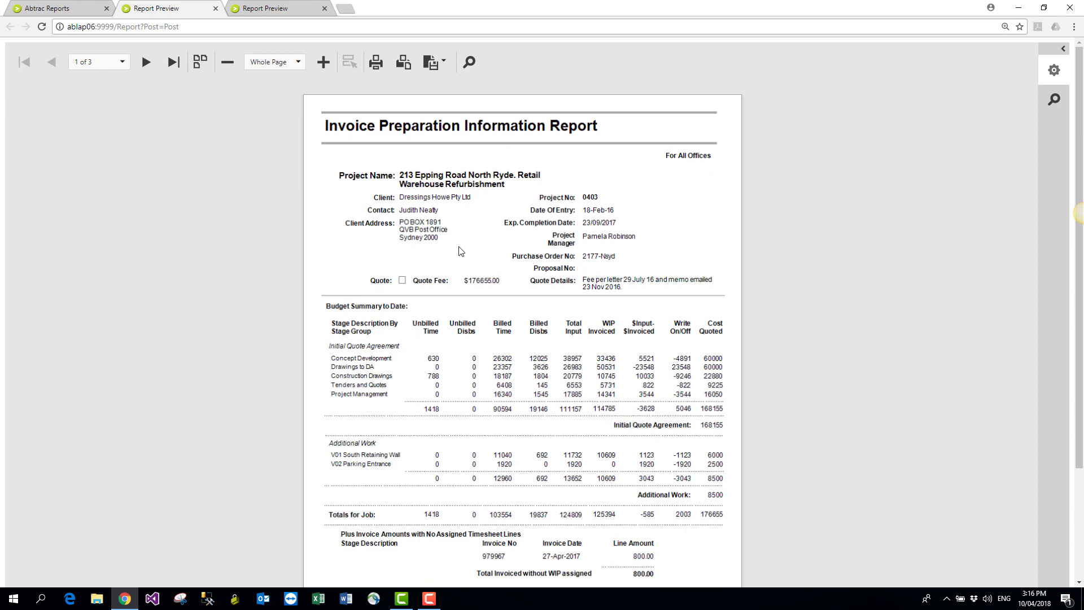
left_click(145, 61)
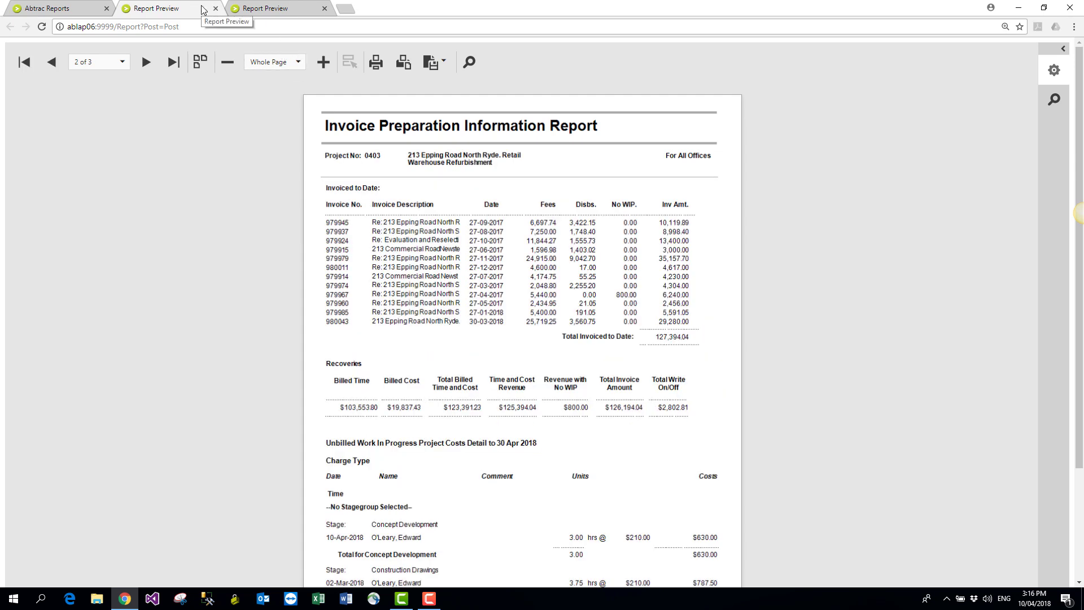
Step: Close the Invoice Preparation Information and Summary of Unbilled Work previews, and dismiss the timesheet options dialog
left_click(268, 8)
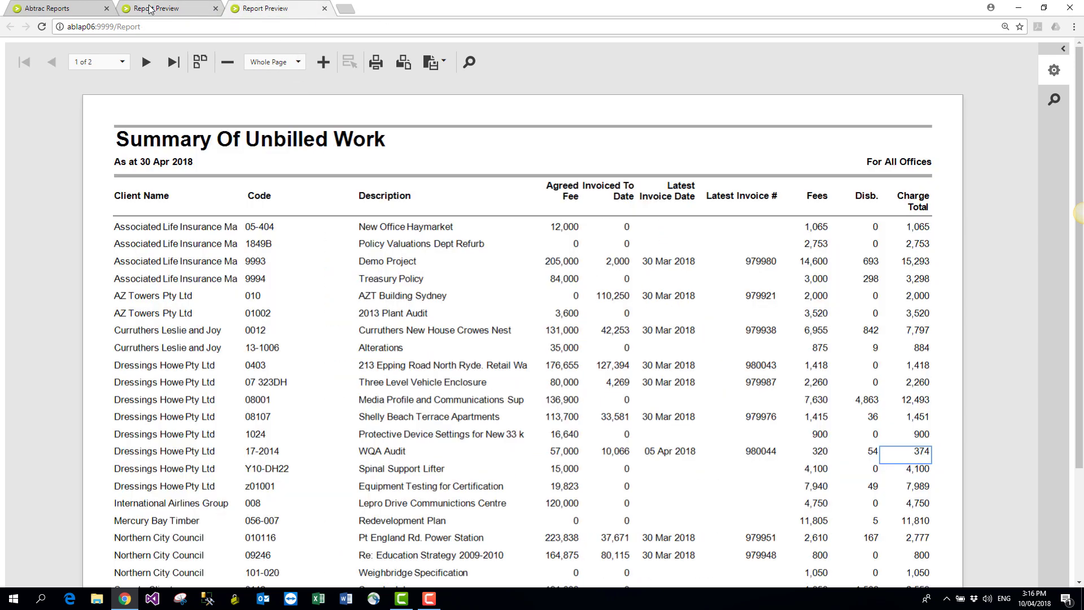
left_click(168, 10)
key("ctrl+w")
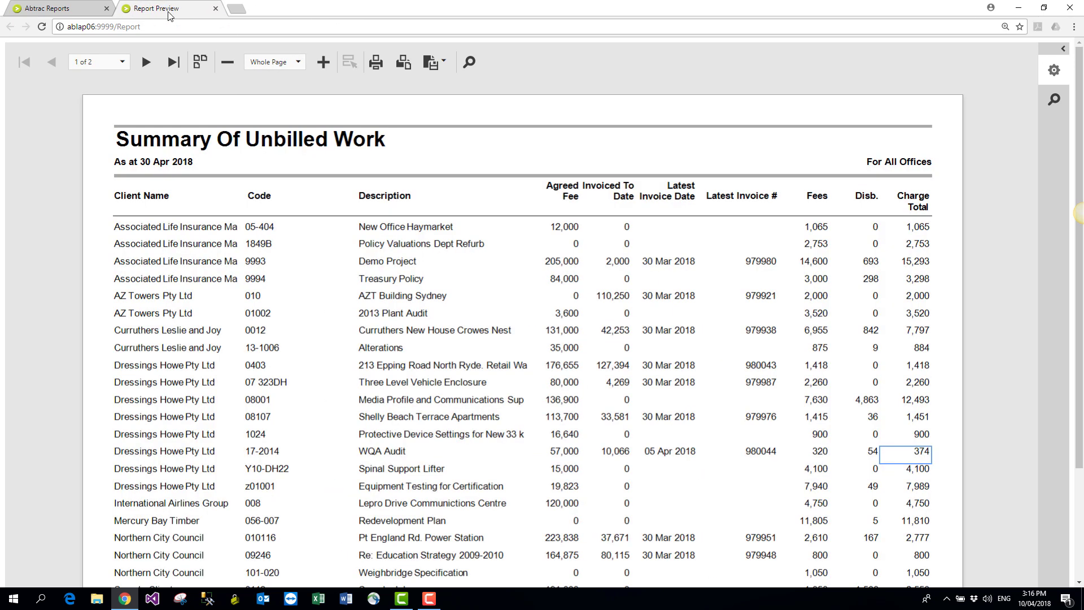
key("ctrl+w")
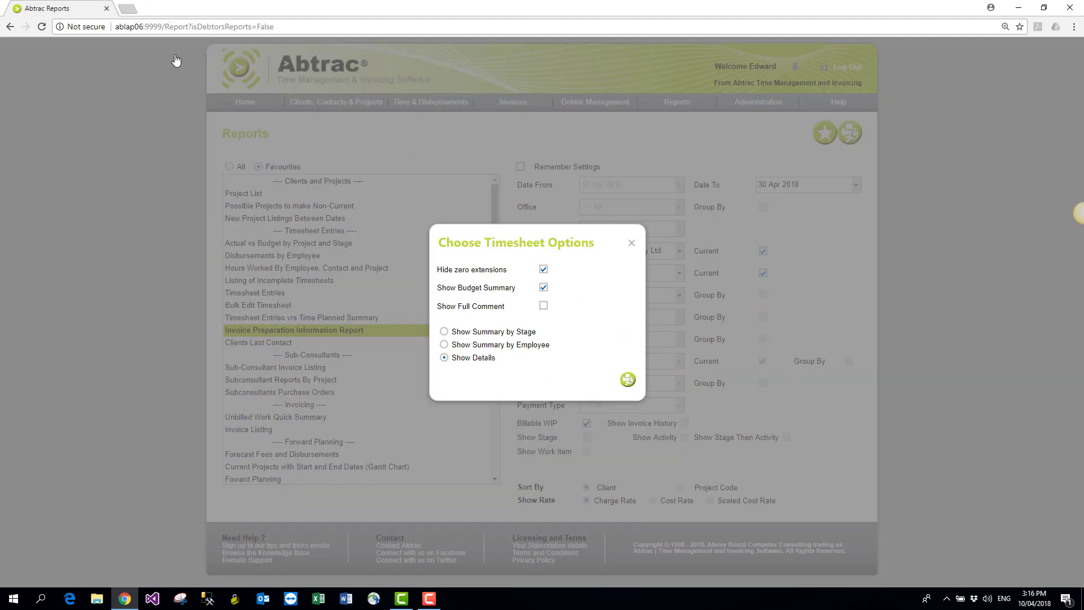
left_click(631, 244)
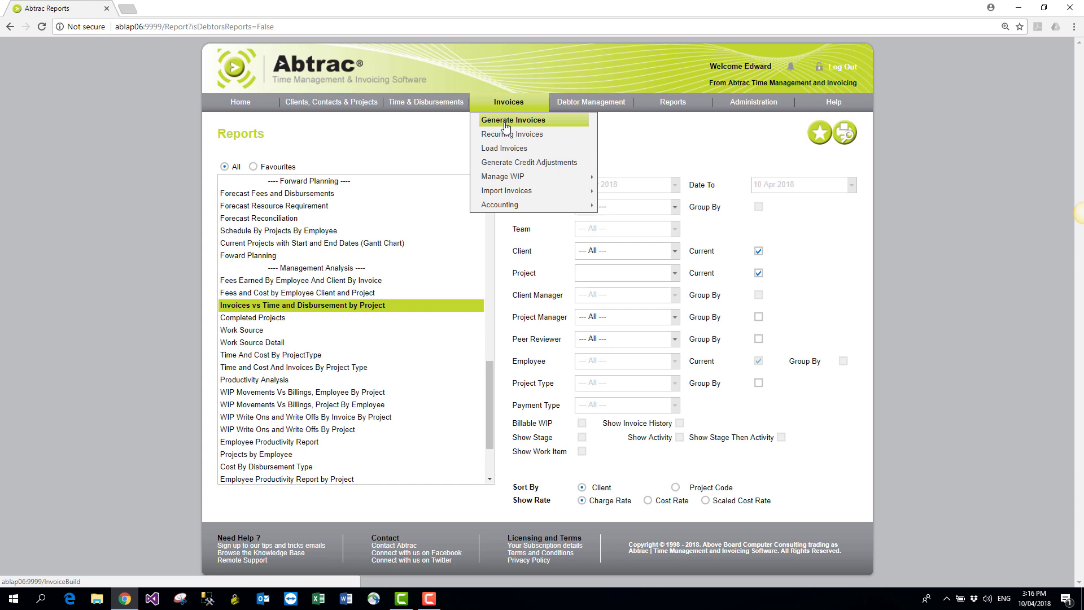
Step: Begin generating an invoice, selecting client Dressings Howe Pty Ltd and its project 0403 with unbilled time
left_click(506, 121)
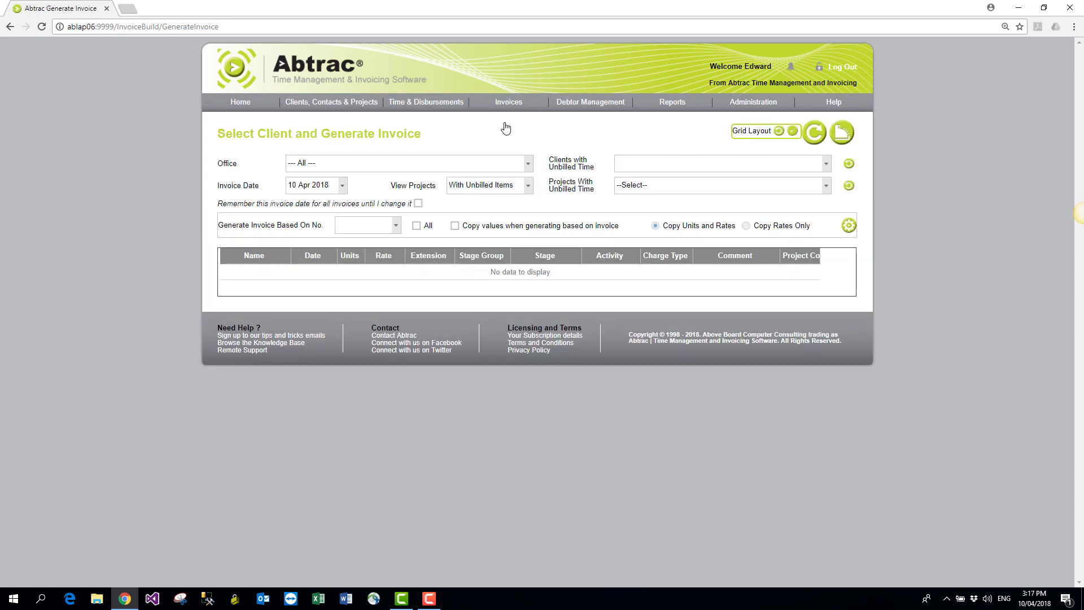
left_click(682, 186)
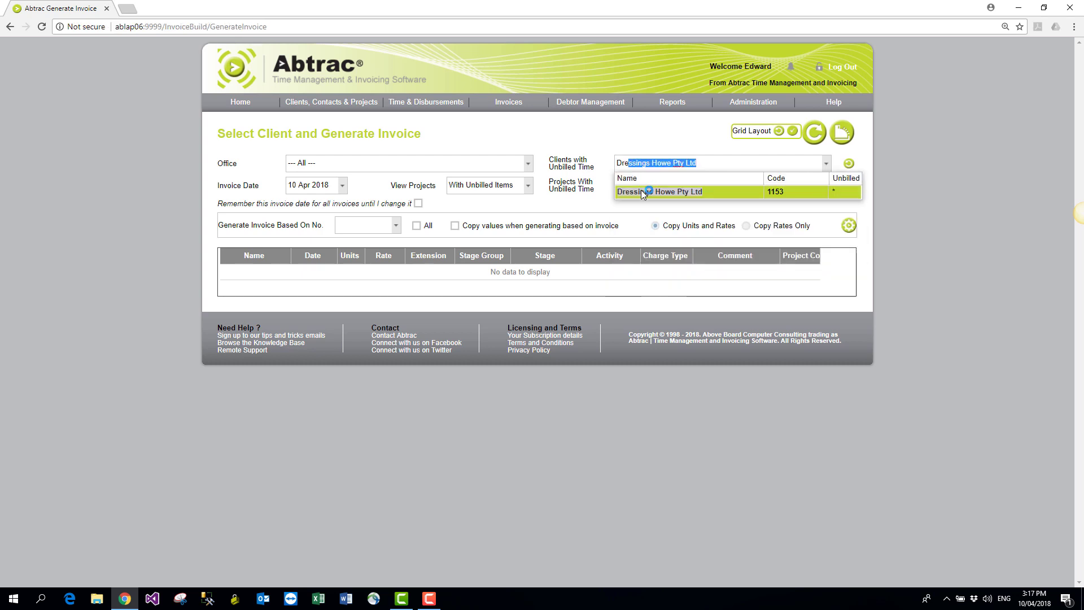
left_click(646, 191)
left_click(658, 187)
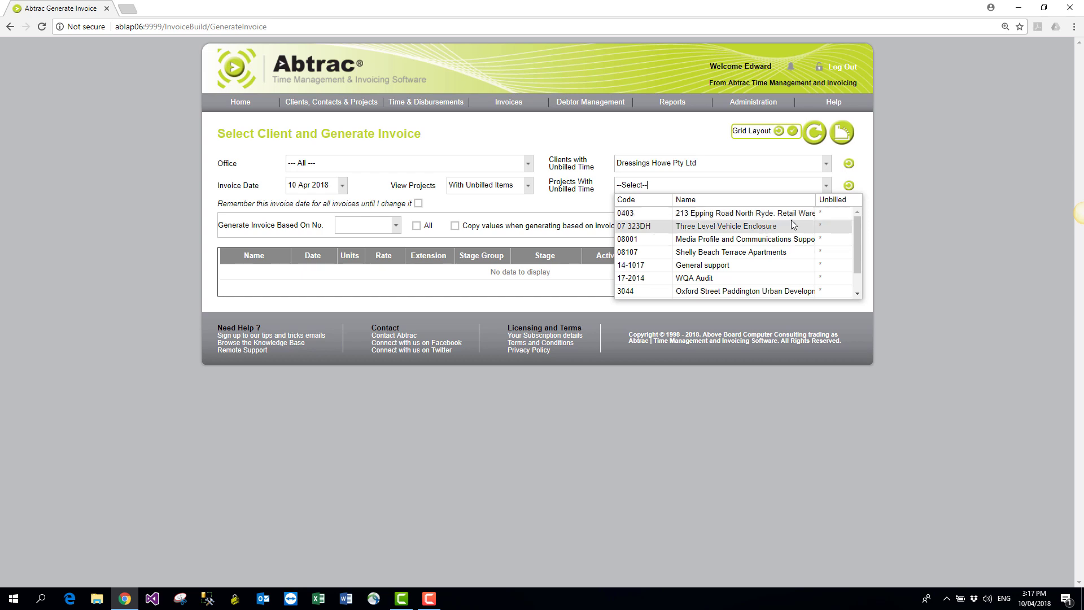
mouse_move(860, 248)
left_mouse_down()
mouse_move(857, 273)
mouse_move(851, 236)
left_mouse_up()
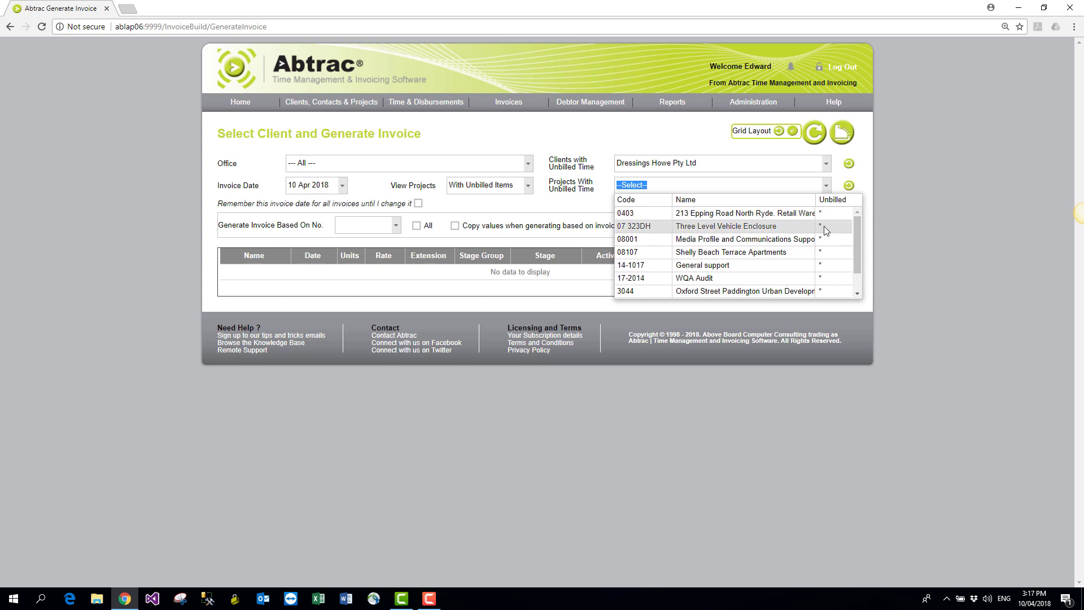
left_click(727, 215)
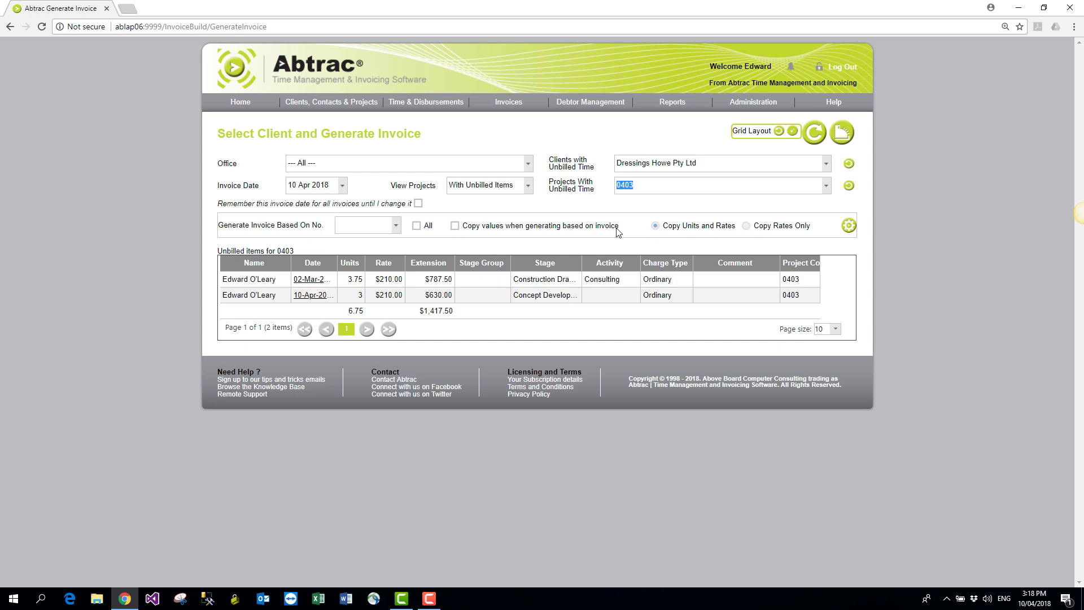
Step: Check the total of project 0403's unbilled items and create the invoice for that project
mouse_move(835, 104)
left_click_drag(419, 311, 456, 318)
left_click(415, 319)
left_click(837, 131)
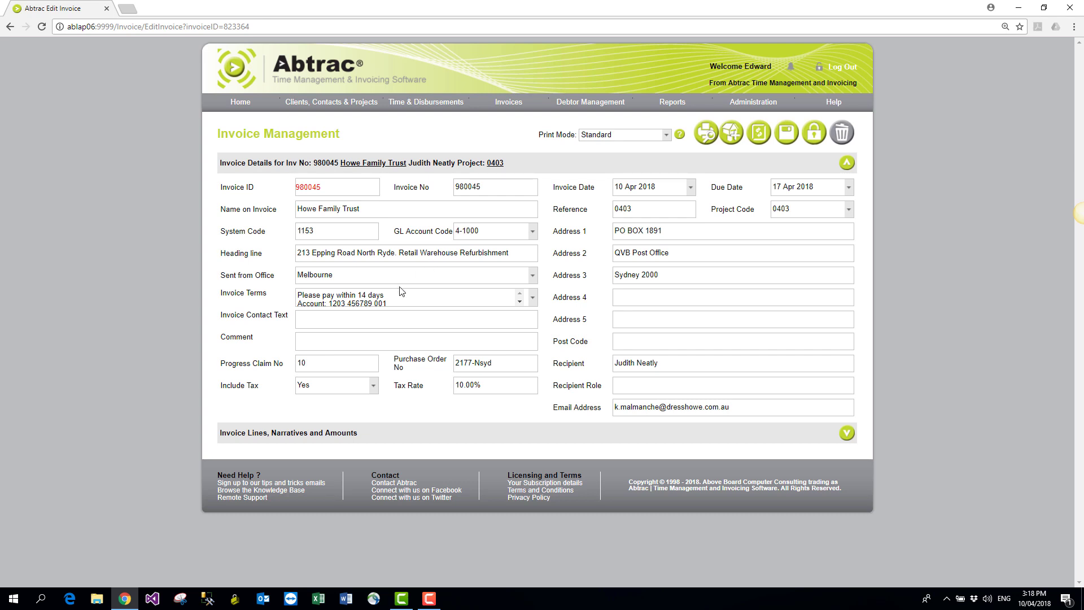
Step: Expand the invoice's lines section and auto-generate lines as a Progress Claim by Amount, including disbursements with stage fees
left_click_drag(664, 230, 614, 232)
left_click(549, 437)
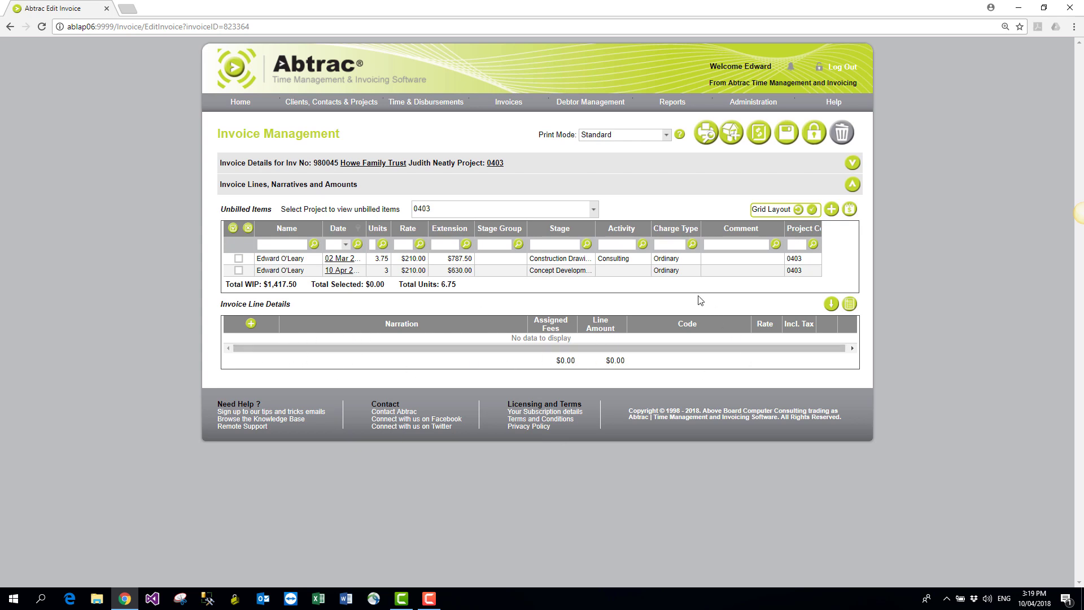
left_click(849, 210)
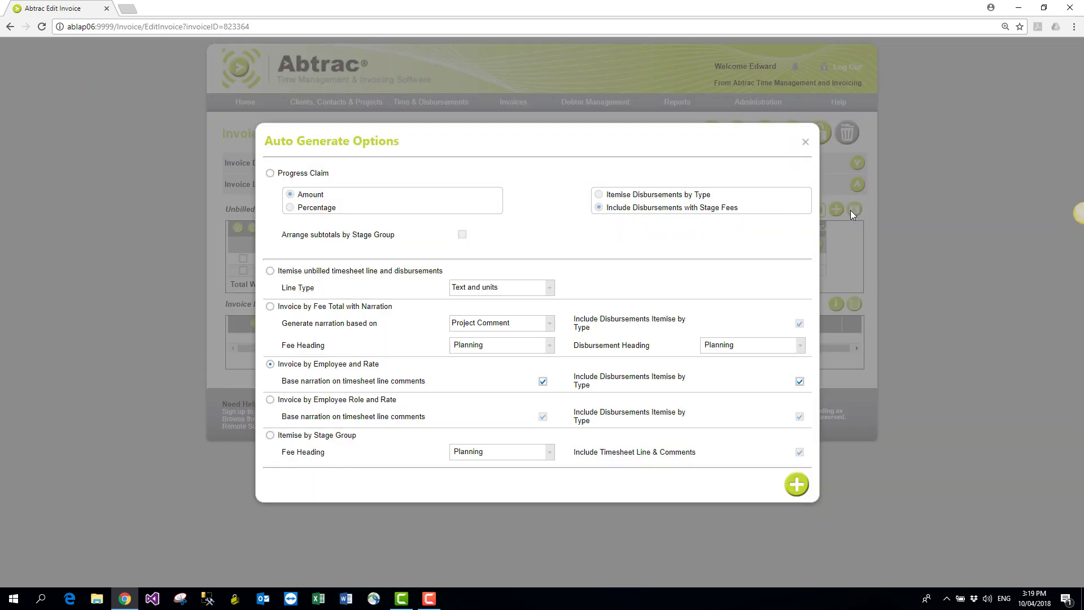
left_click(270, 173)
left_click_drag(405, 142, 547, 130)
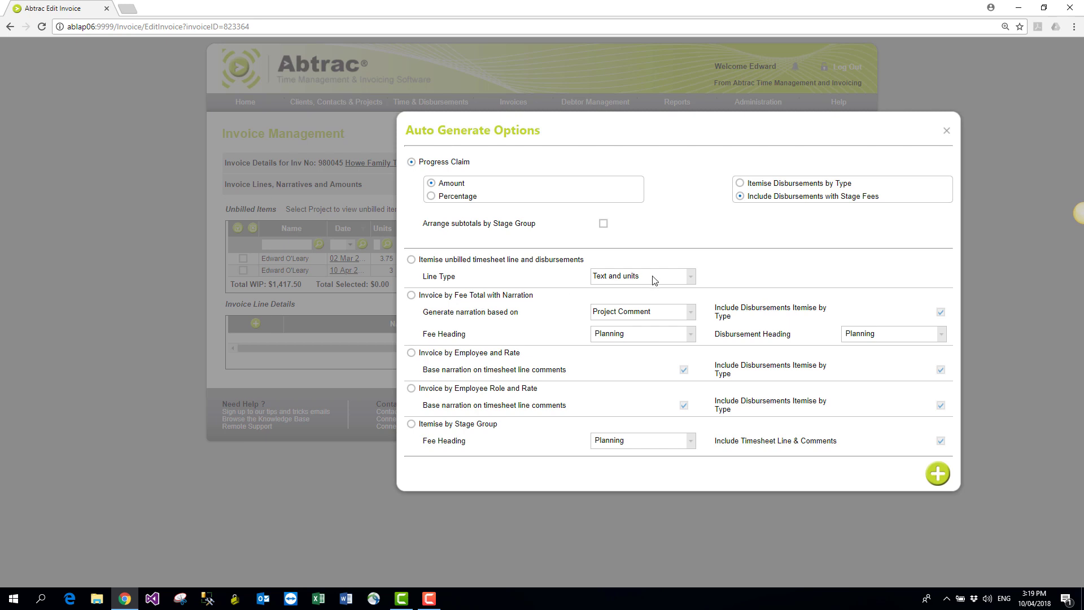
left_click(946, 477)
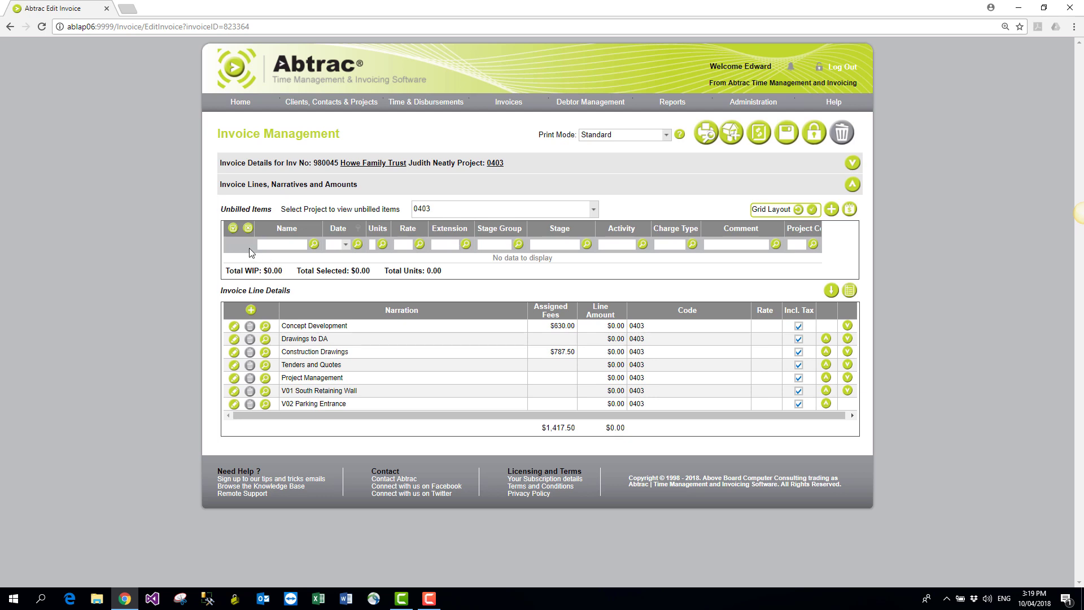
Step: Print-preview the progress claim invoice, review its stage amounts and remittance section, and close the preview
left_click_drag(220, 209, 275, 215)
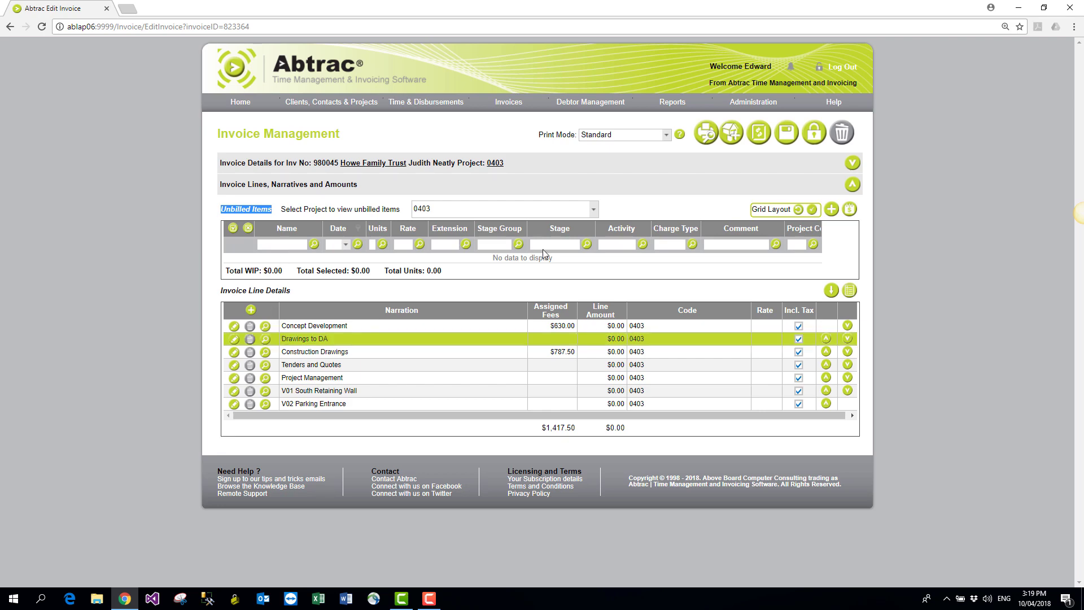
mouse_move(705, 142)
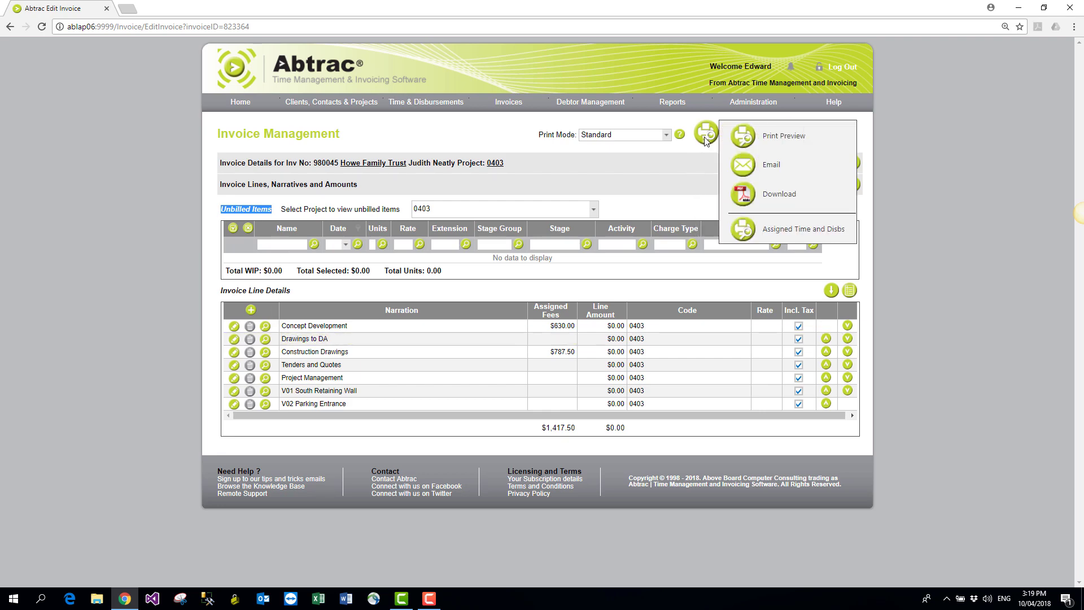
left_click(746, 136)
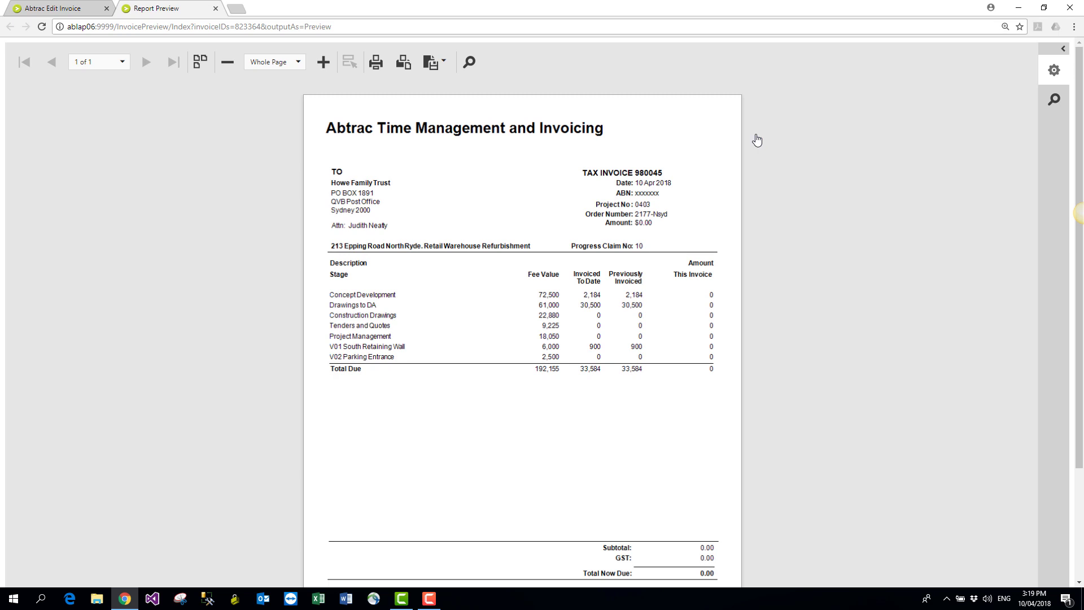
scroll(486, 397, "down", 3)
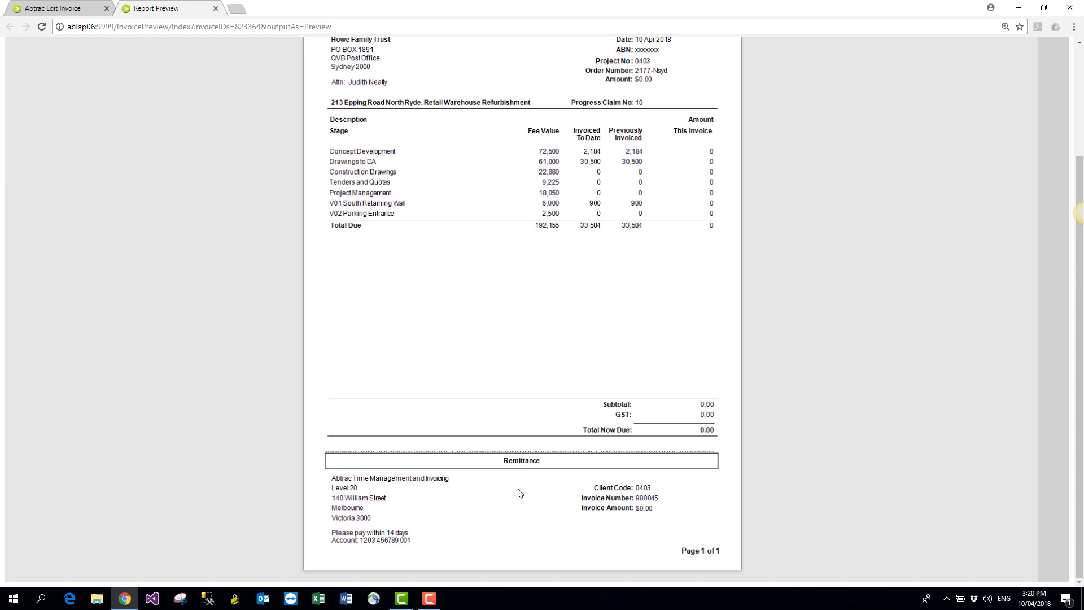
scroll(520, 493, "up", 3)
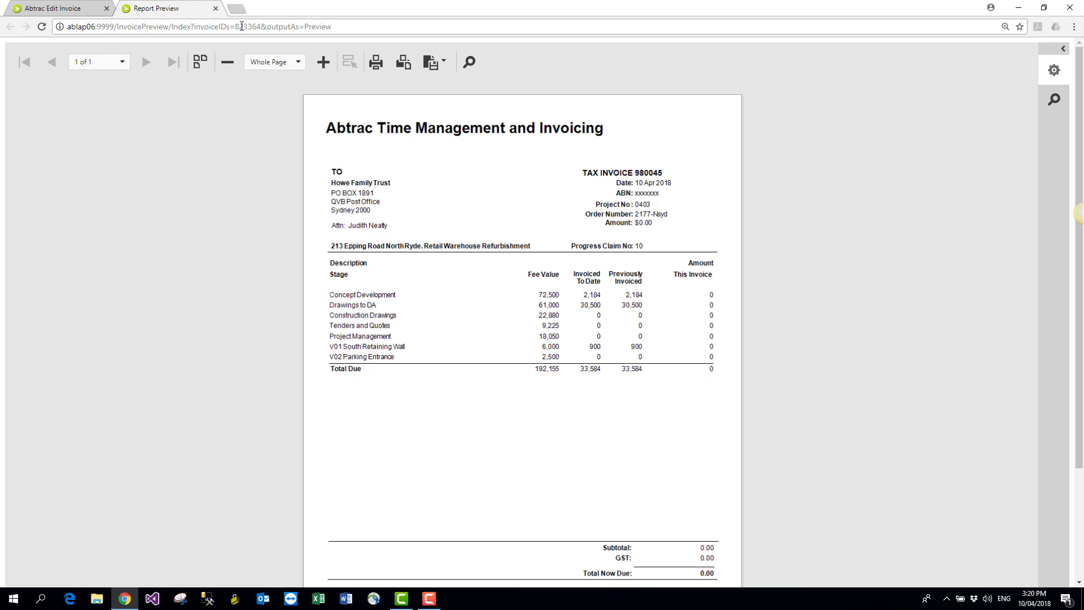
left_click(216, 9)
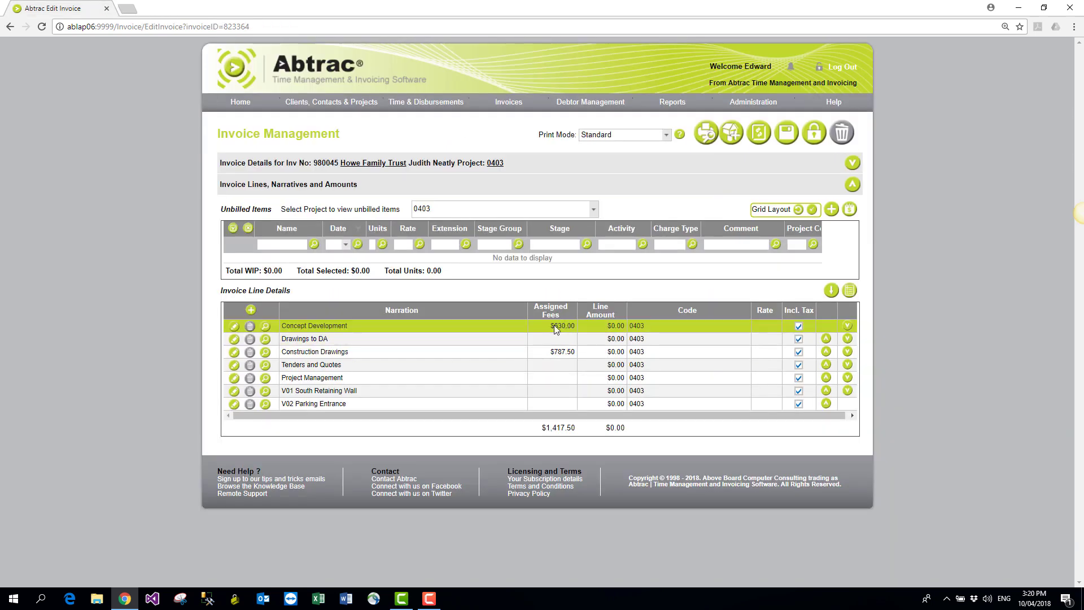
Step: Edit the Concept Development invoice line, set its % Completed to 0.9 and save the line
left_click(234, 327)
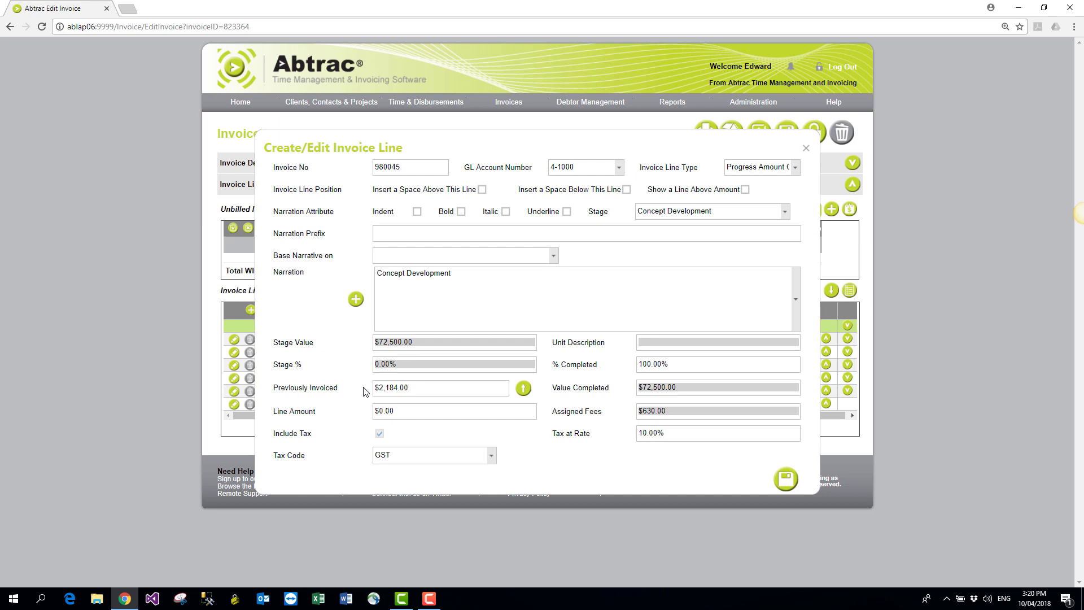
left_click(639, 366)
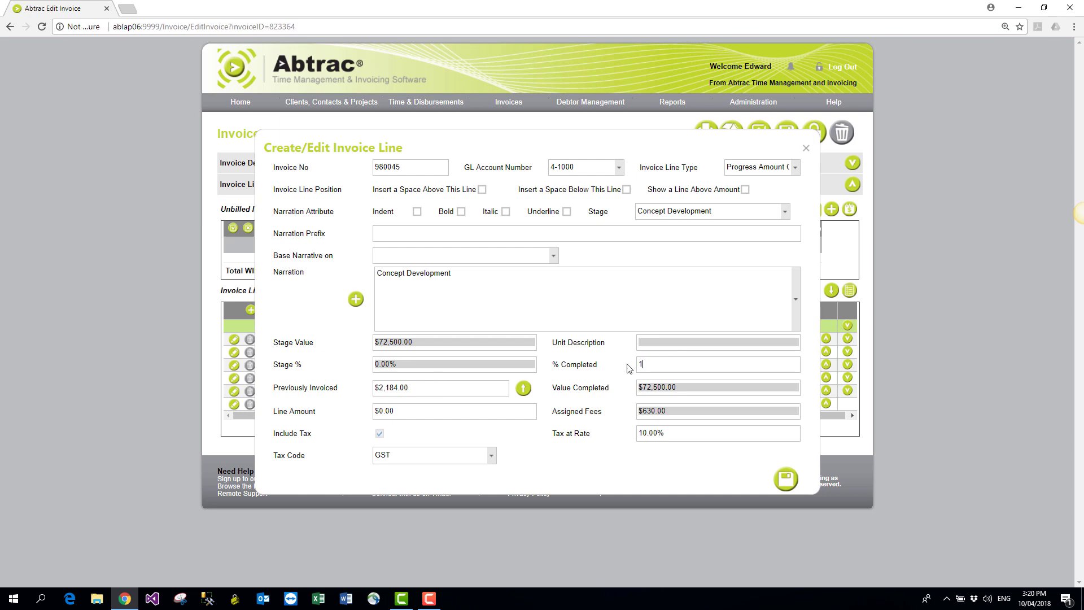
type("0.9")
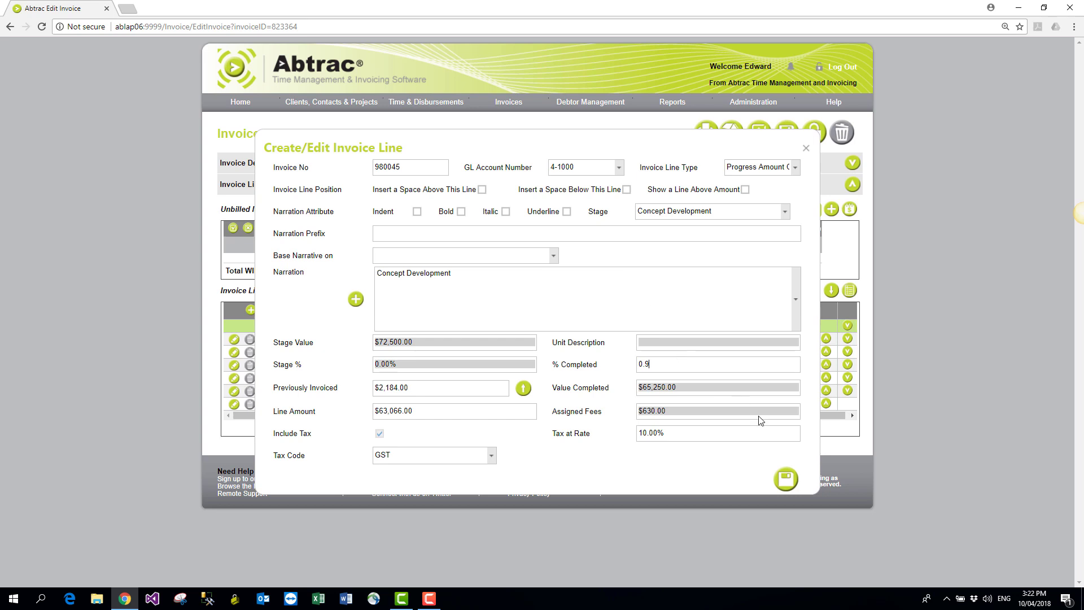
left_click(785, 479)
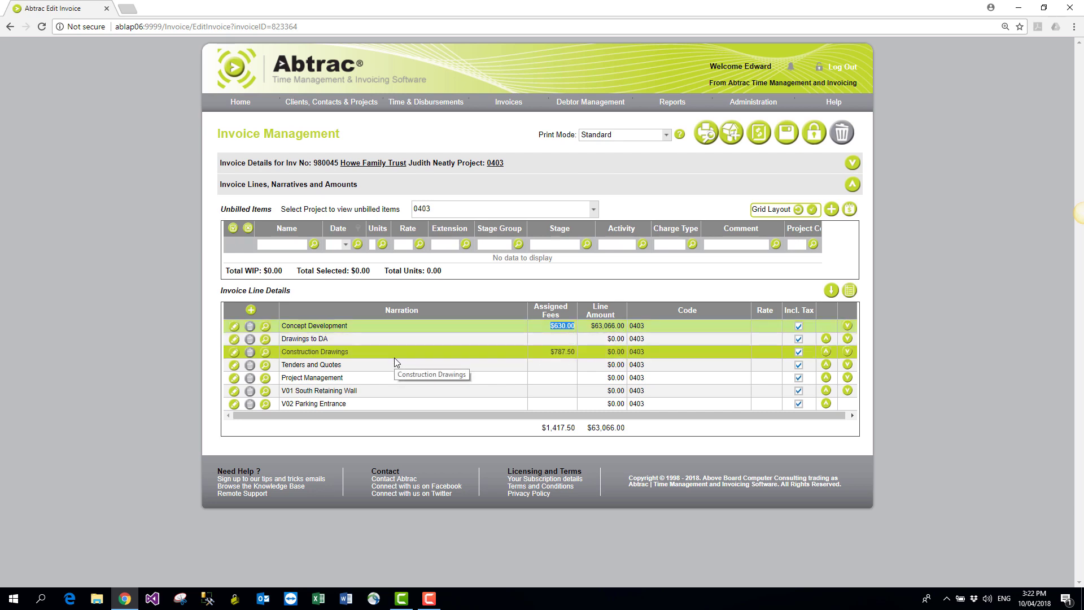
Step: Load the invoice list, select the 30 Mar 2018 invoice for project 0012, and request its commit but decline the confirmation
mouse_move(508, 103)
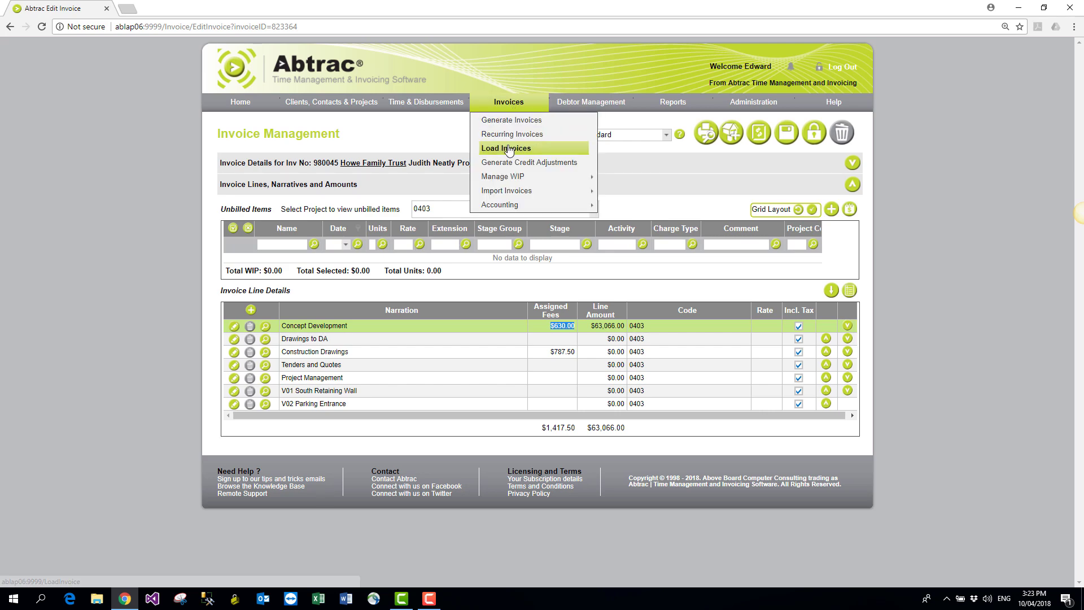
left_click(509, 148)
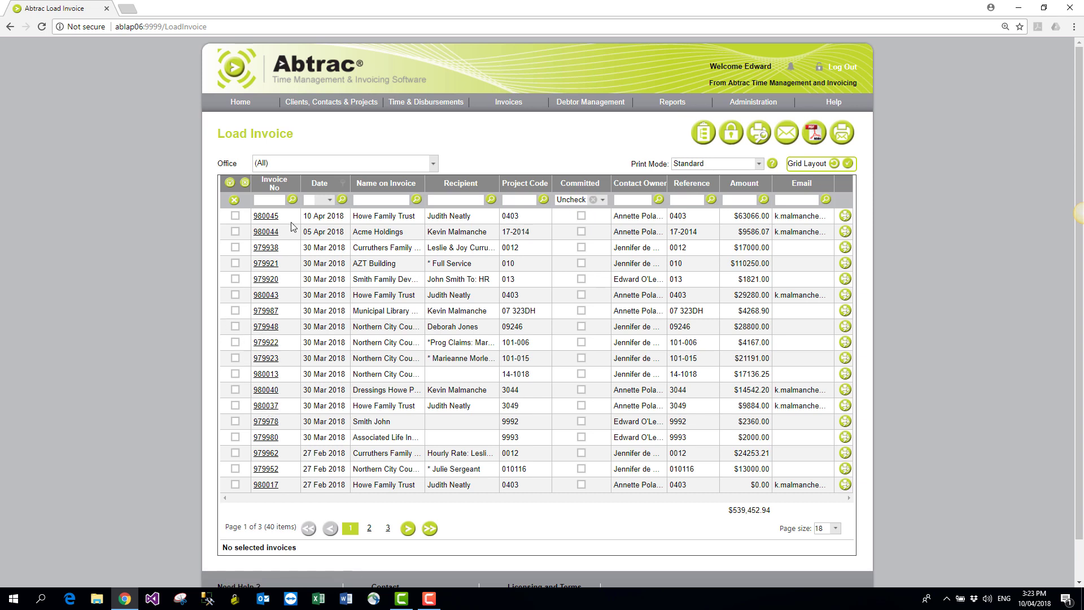
left_click(234, 247)
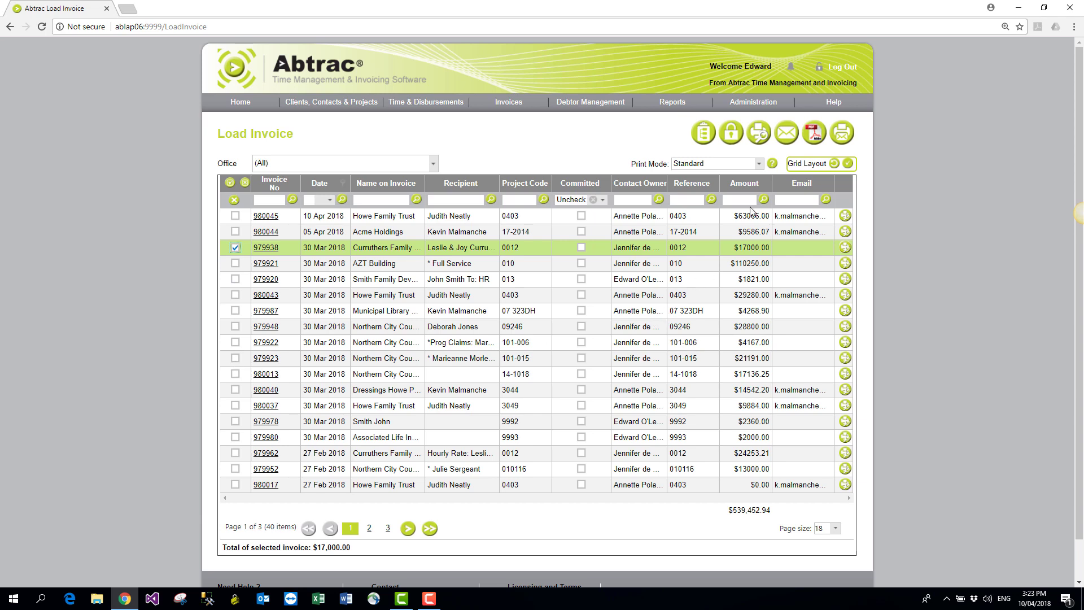
left_click(731, 135)
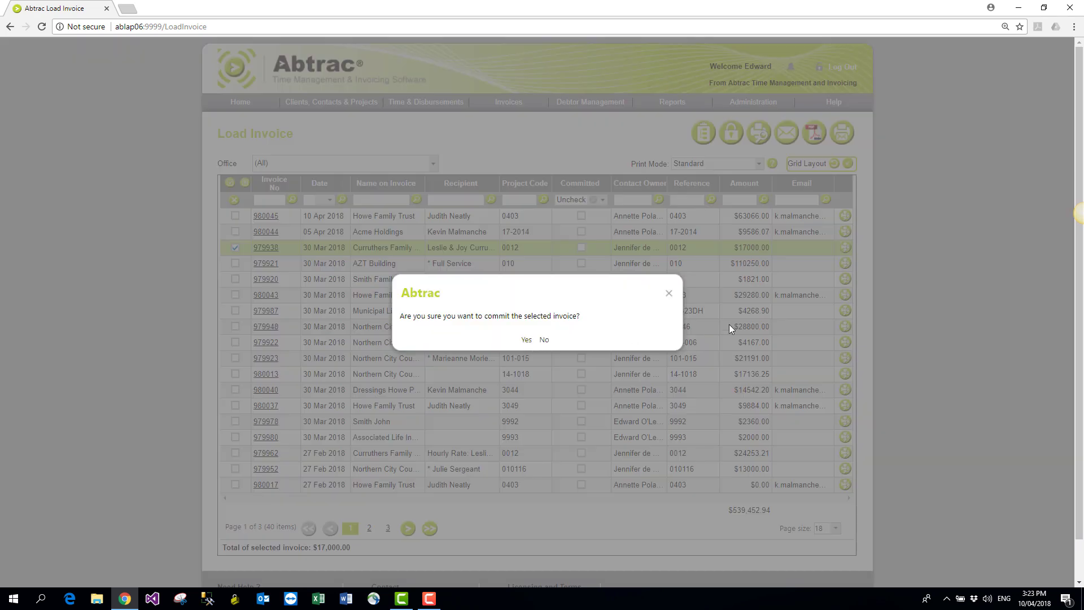
left_click(543, 341)
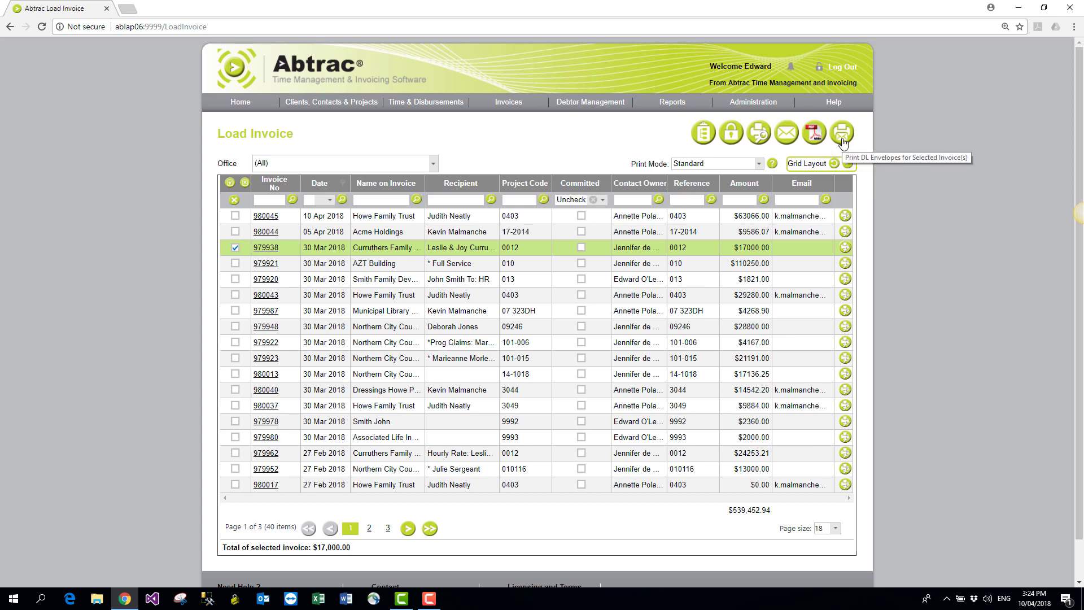
mouse_move(505, 103)
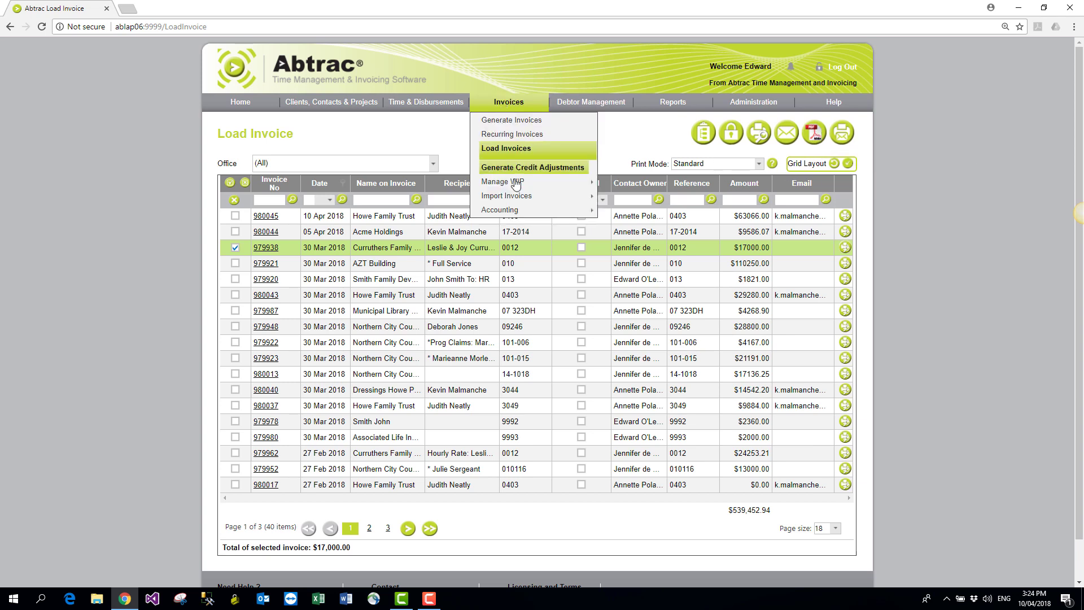
mouse_move(517, 213)
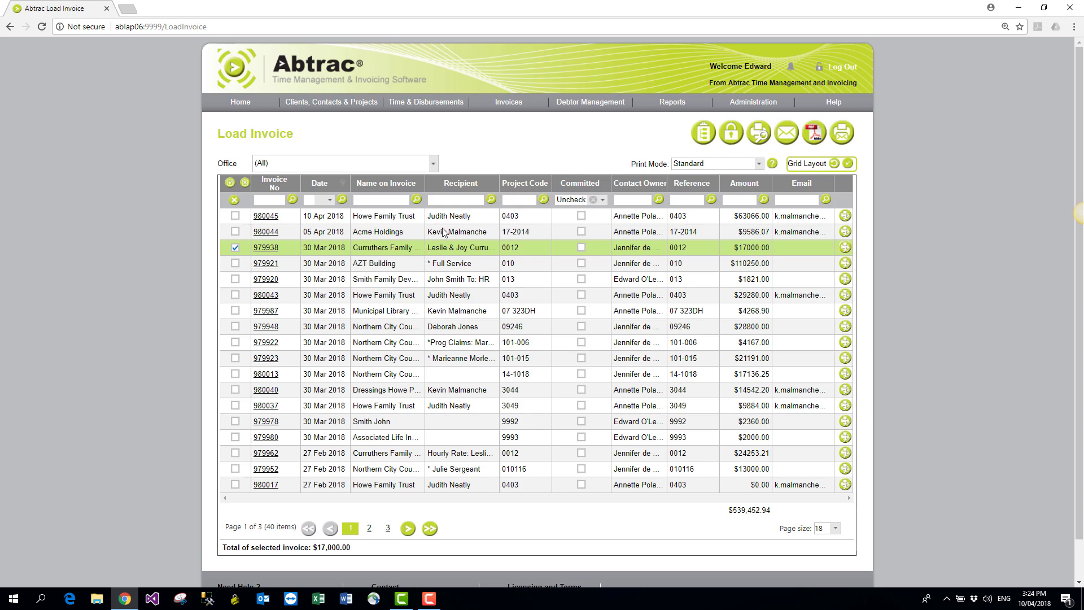
left_click(127, 9)
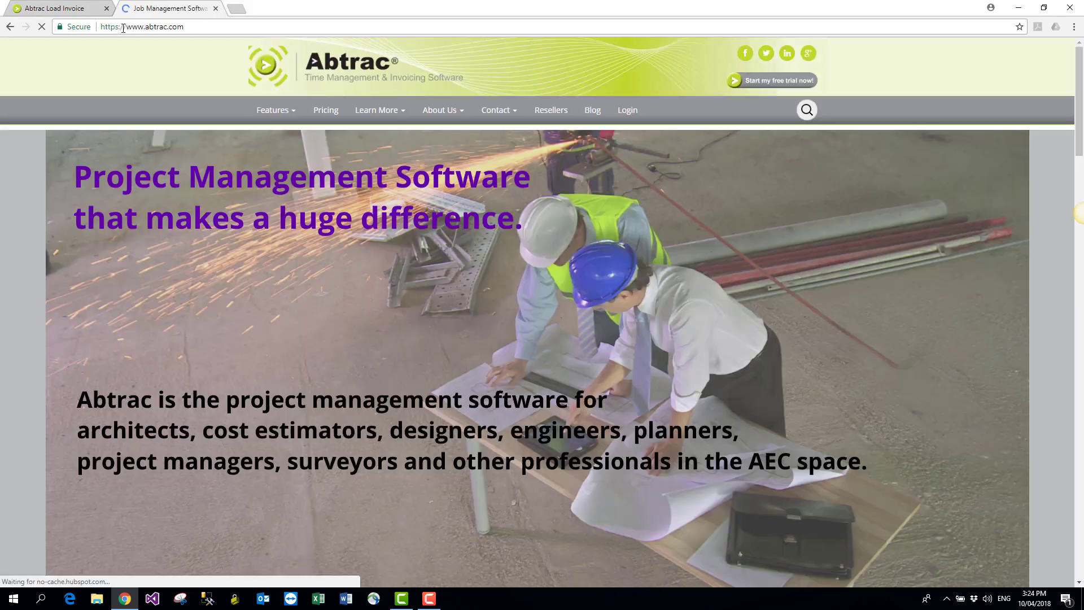
Step: Look through the sample client invoice options in the website's gallery, from Option 1 to Option 6, and close the website
mouse_move(275, 109)
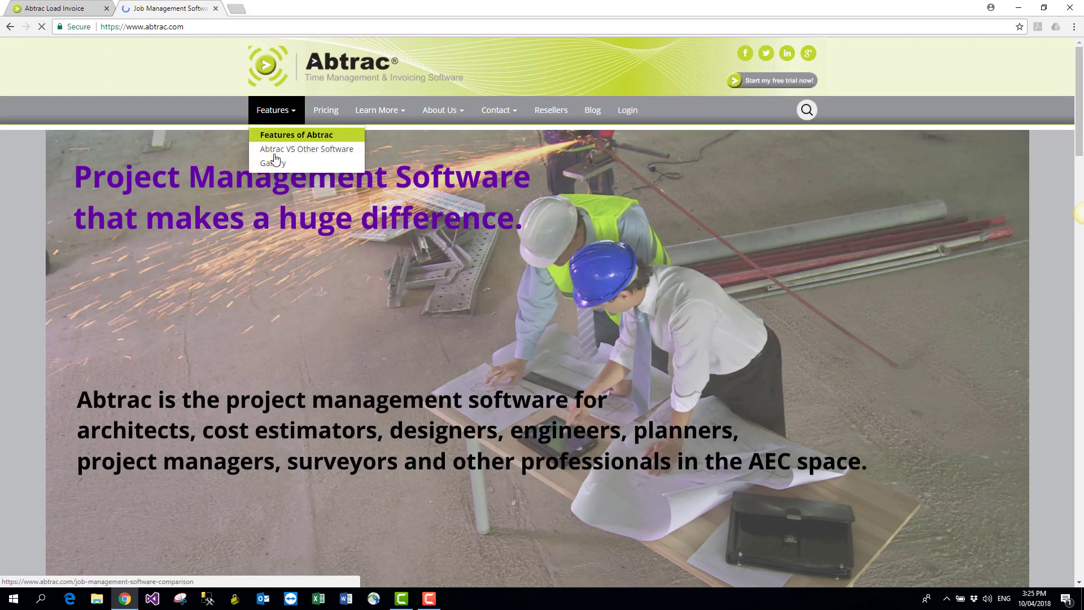
left_click(273, 162)
scroll(156, 261, "down", 10)
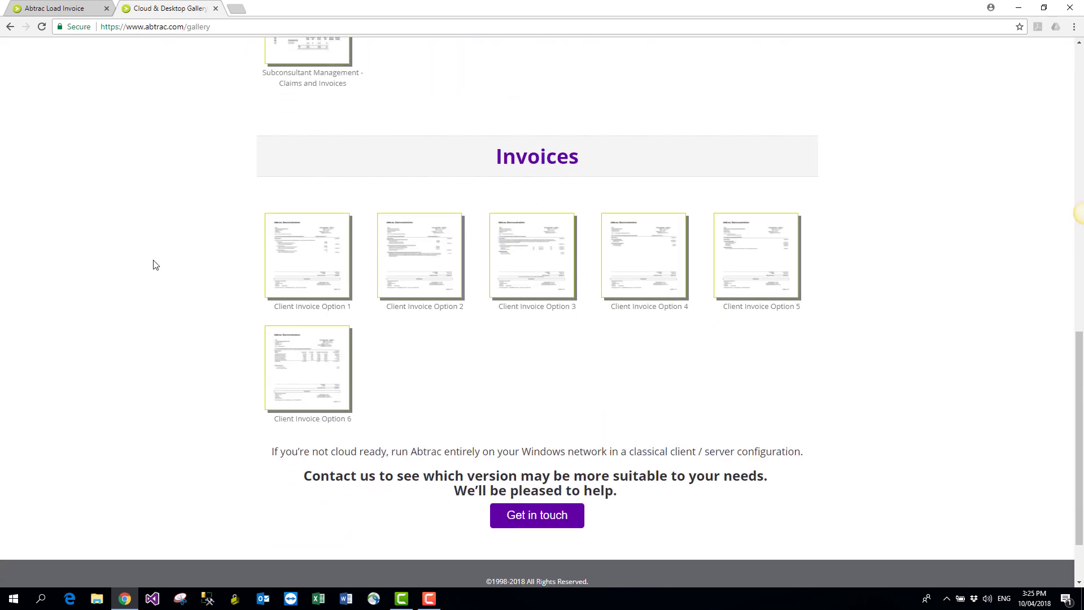
left_click(316, 257)
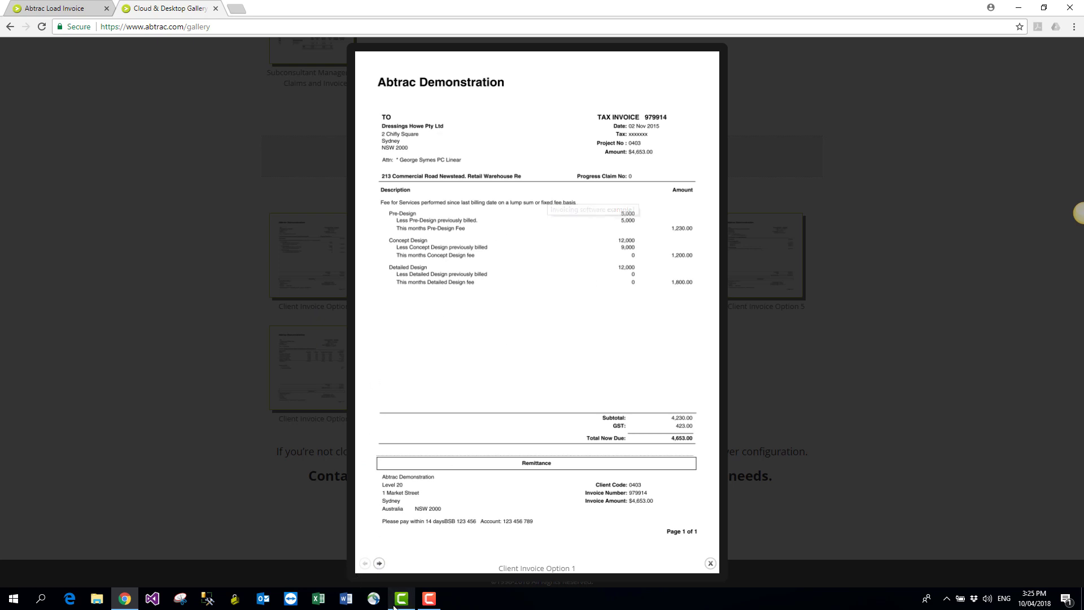
left_click(381, 564)
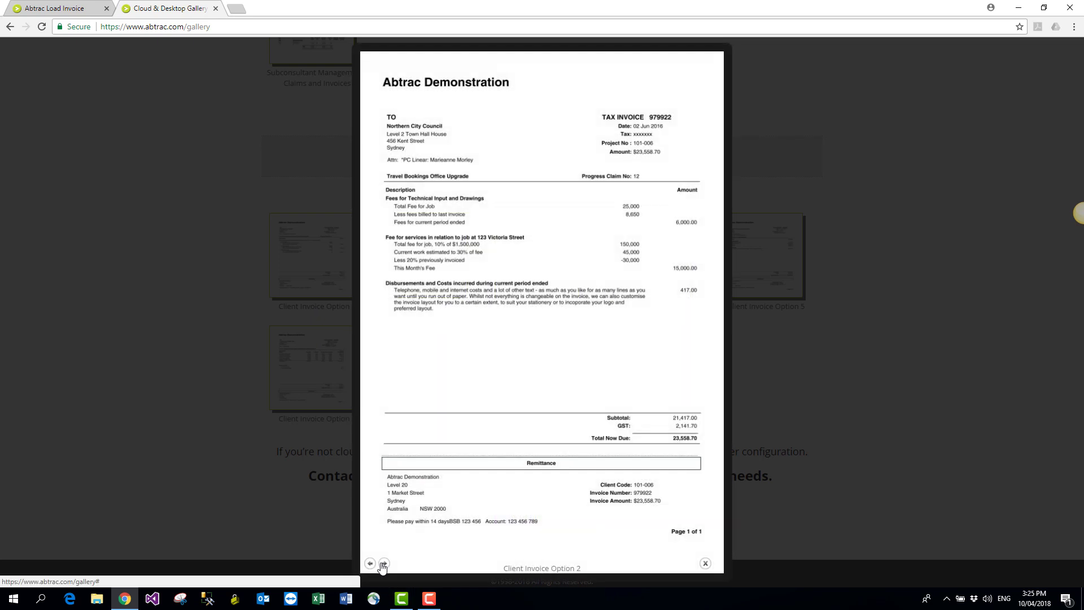
left_click(383, 564)
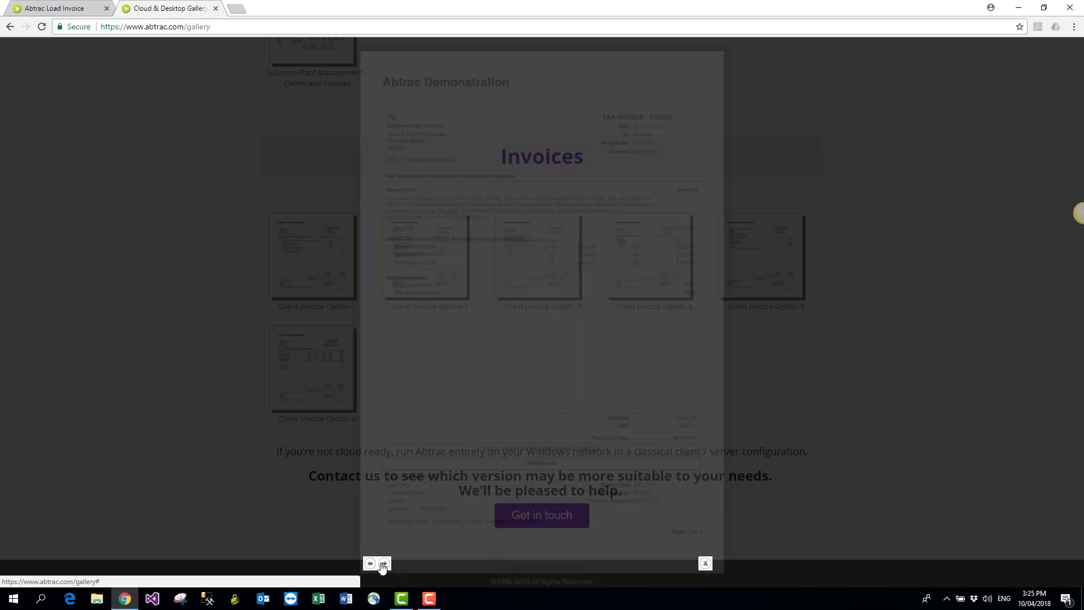
left_click(384, 564)
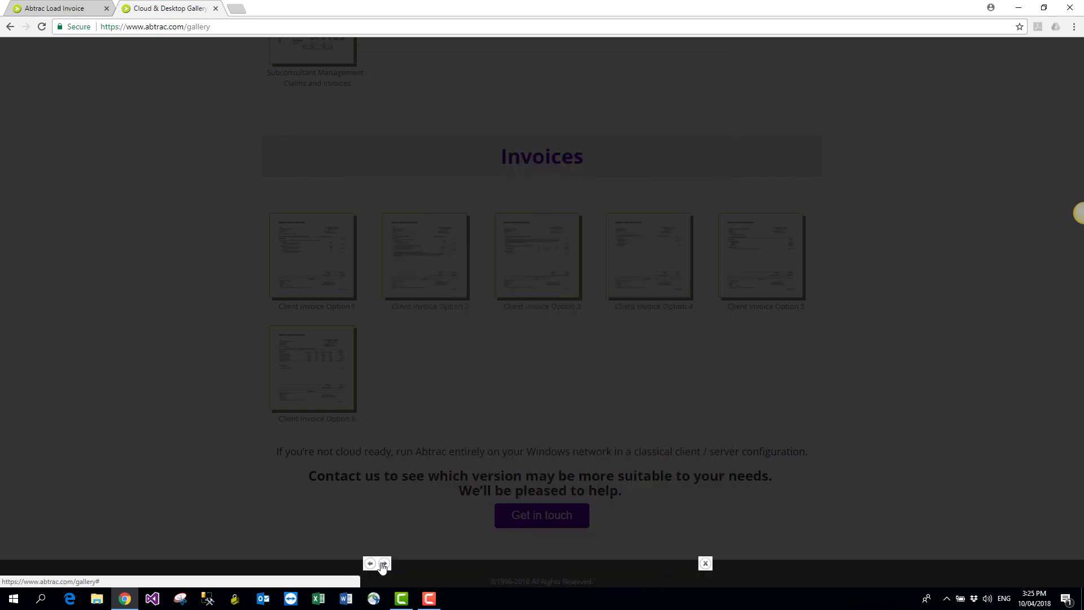
left_click(369, 563)
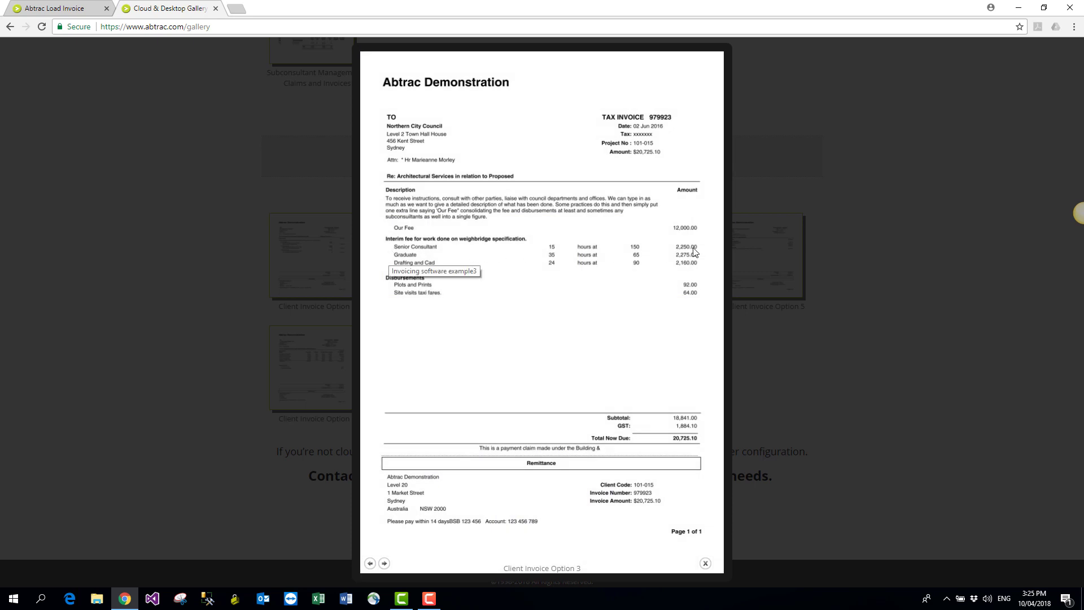
left_click(385, 563)
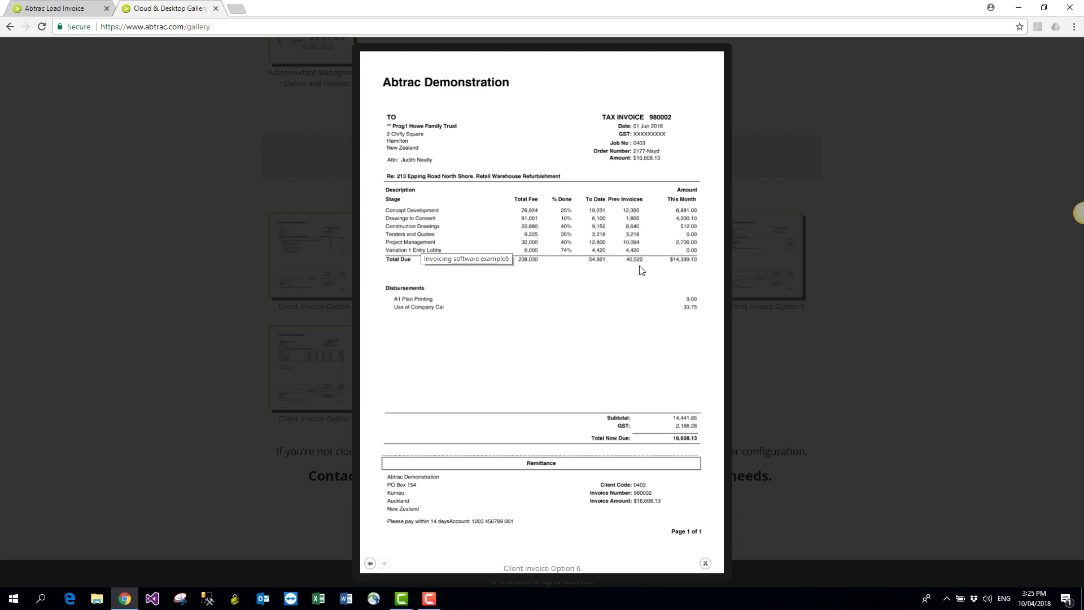
left_click(216, 9)
Step: Run the Fees and Cost by Employee Client and Project performance report from 01 Jan 2018 with the Employee then Project option
mouse_move(673, 104)
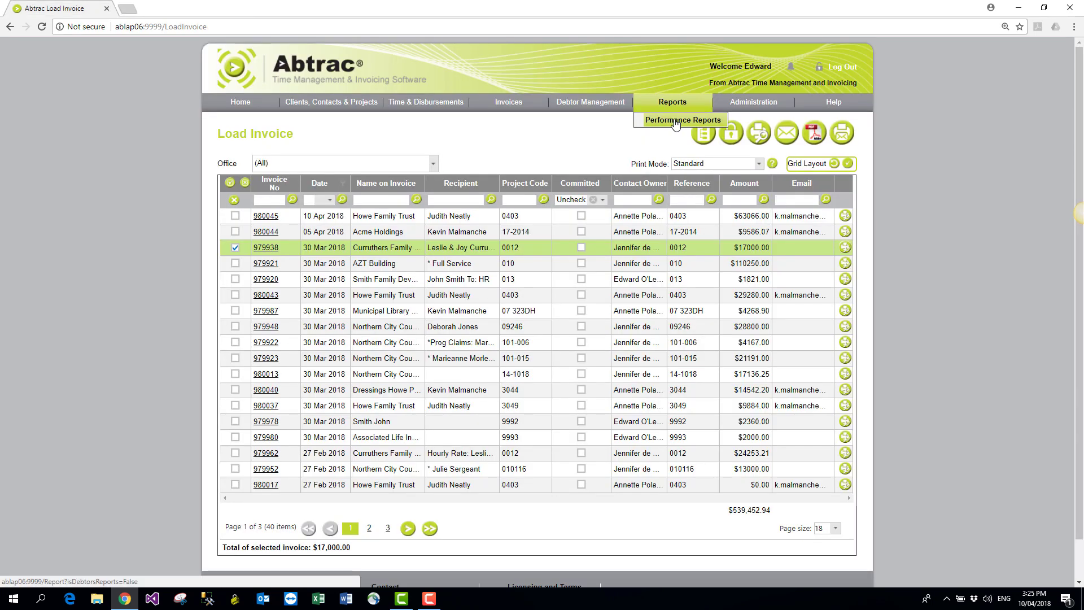
left_click(676, 121)
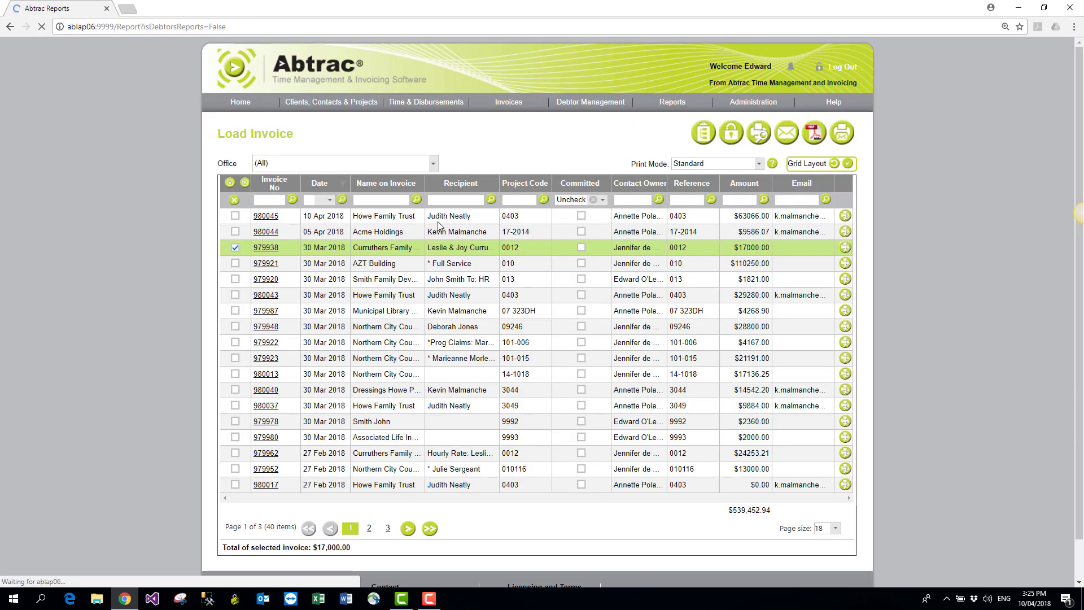
scroll(475, 417, "down", 2)
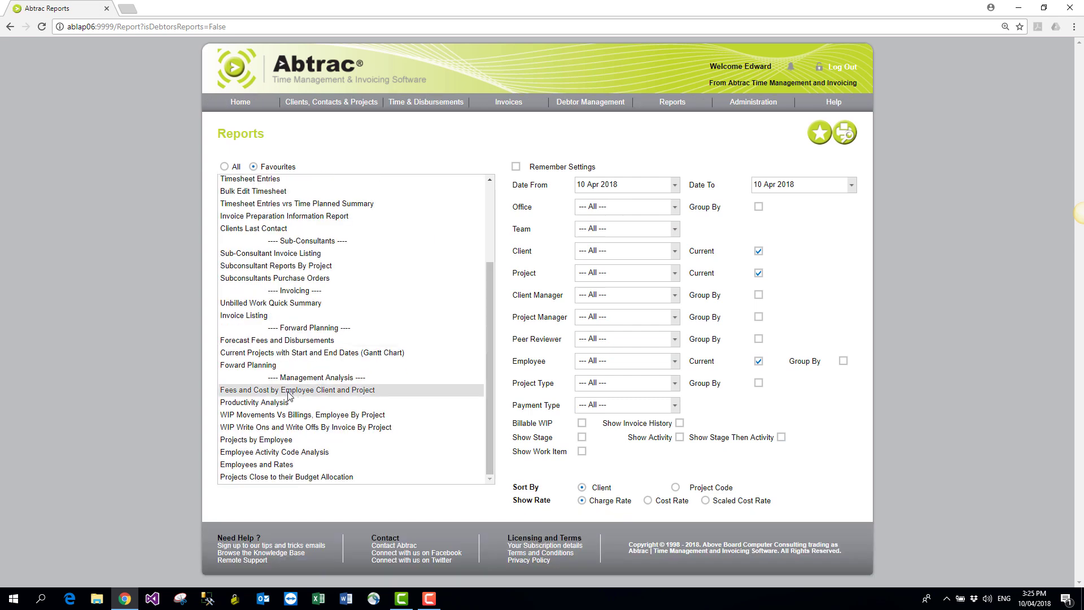
left_click(289, 391)
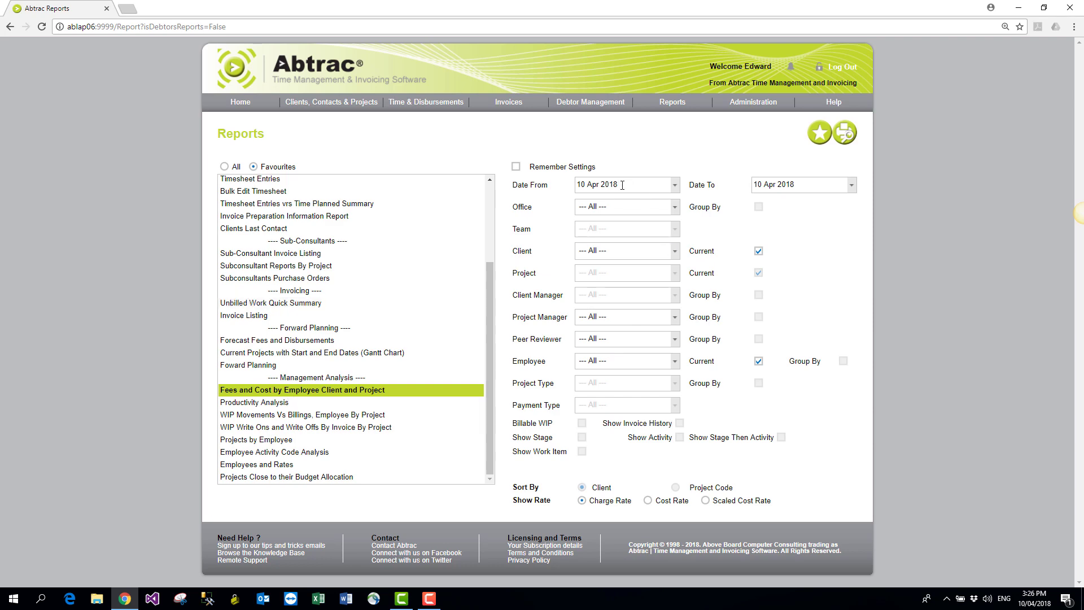
left_click_drag(620, 184, 527, 182)
type("01 Jan 2018")
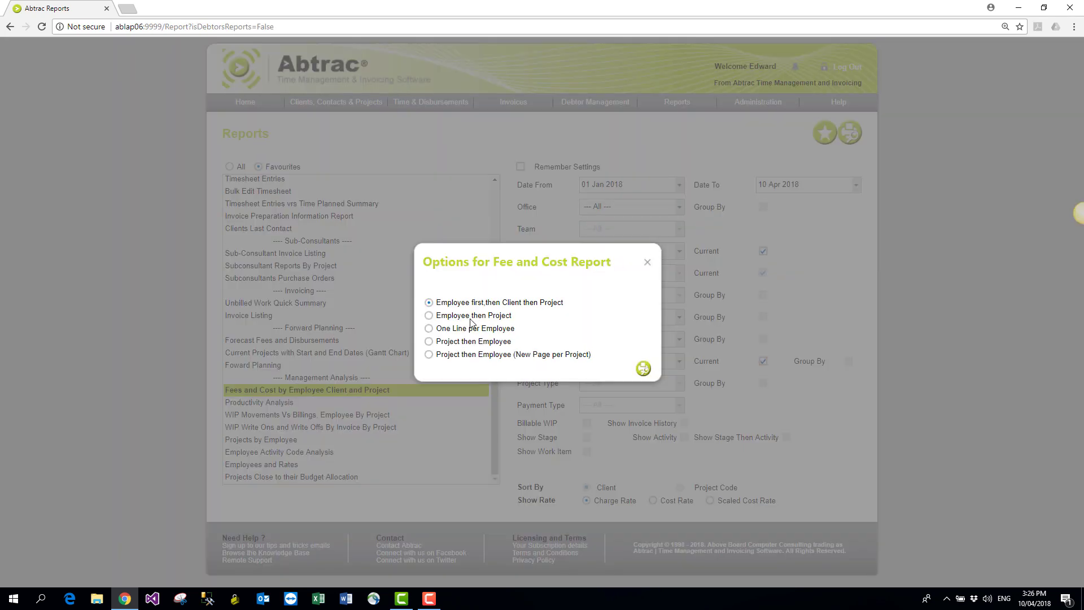
left_click(428, 315)
left_click(642, 370)
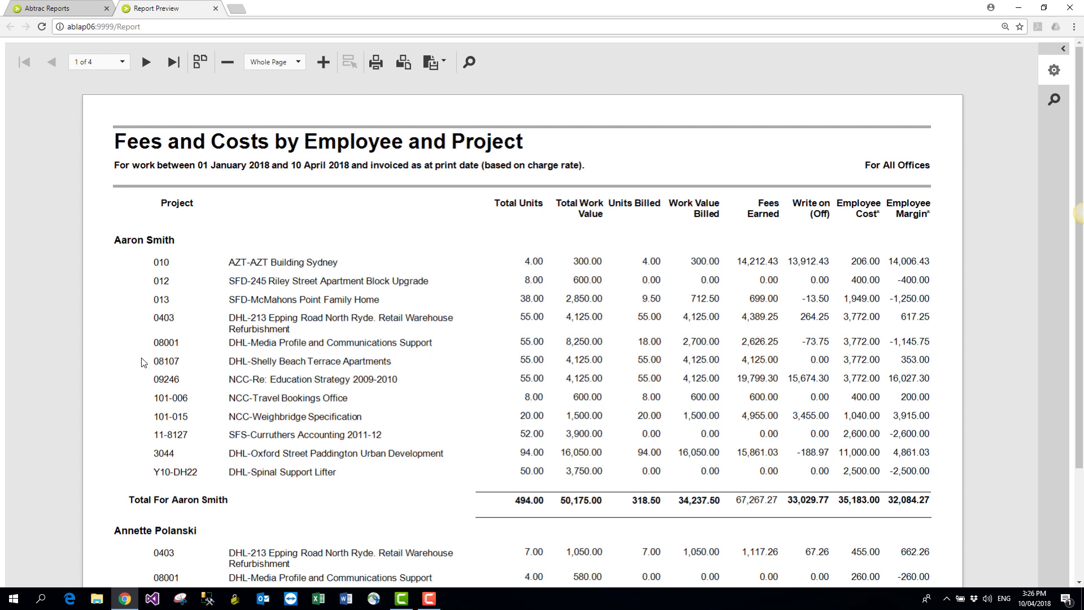
Step: Examine project 08001's units, work value, billed value, fees earned and write-off in the report, and close the preview and its options
left_click_drag(151, 345, 406, 345)
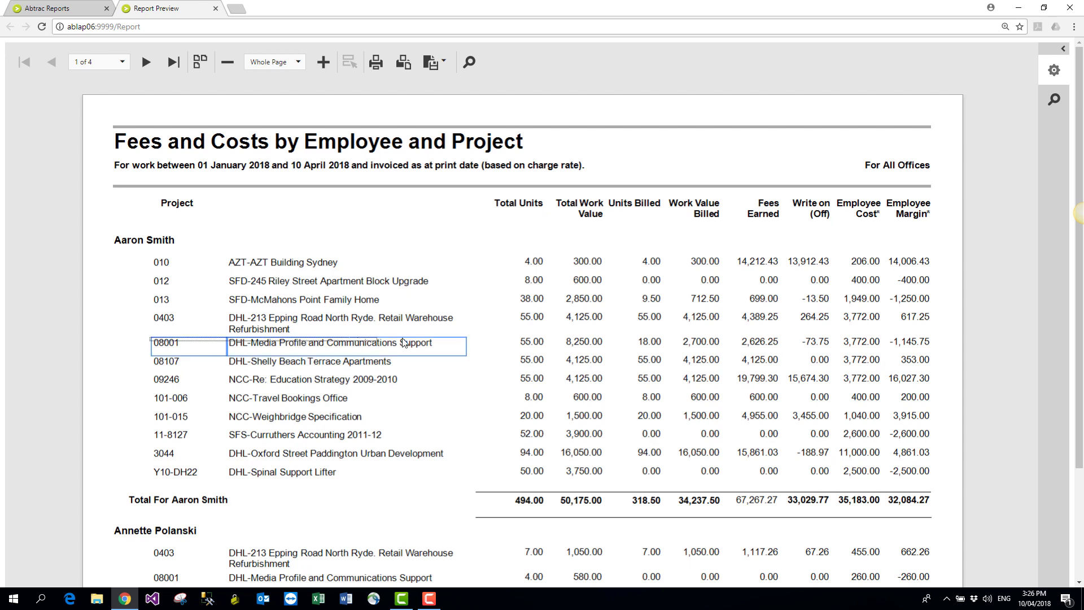
left_click(518, 345)
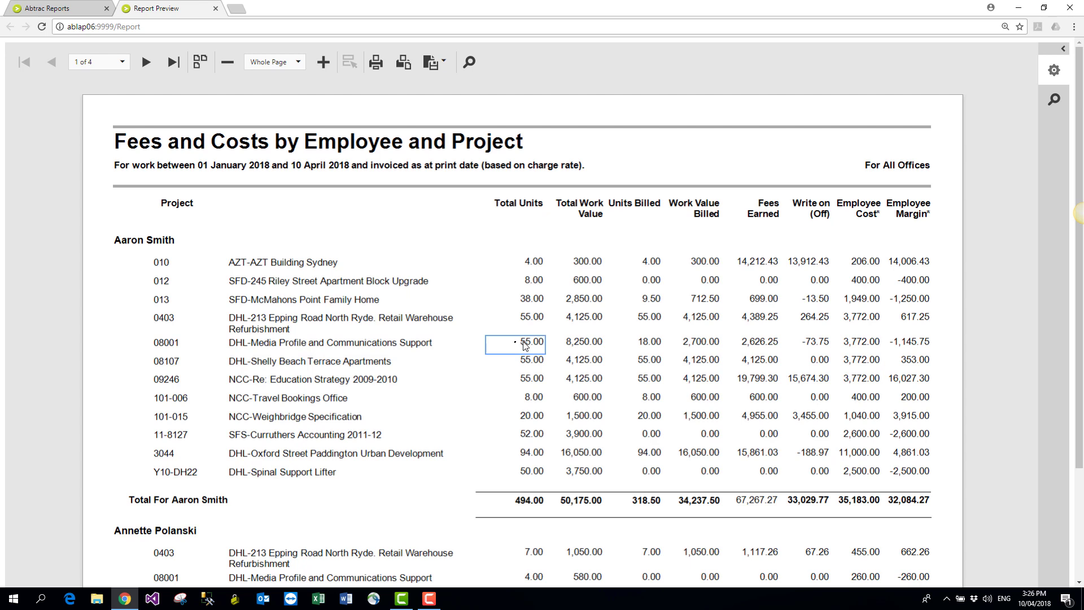
left_click_drag(525, 345, 583, 348)
left_click_drag(640, 344, 668, 344)
left_click_drag(678, 343, 726, 350)
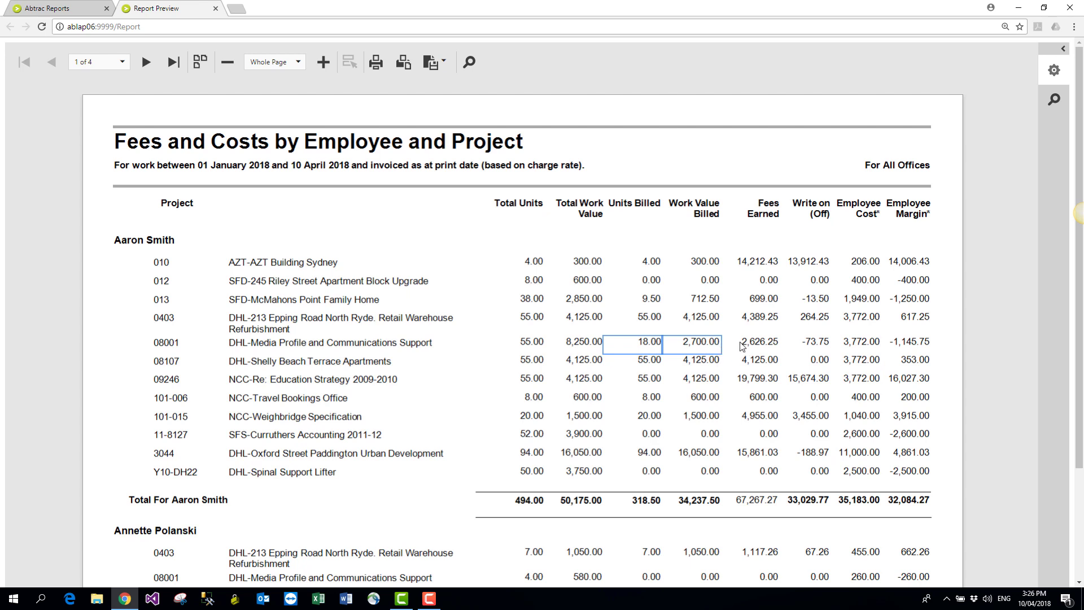
left_click(741, 345)
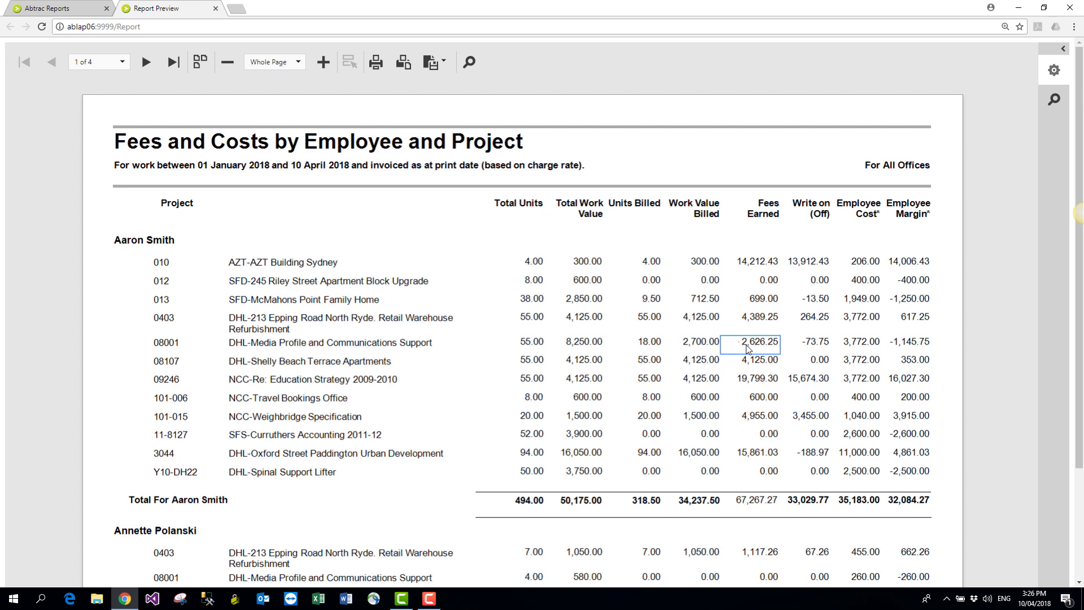
left_click(816, 345)
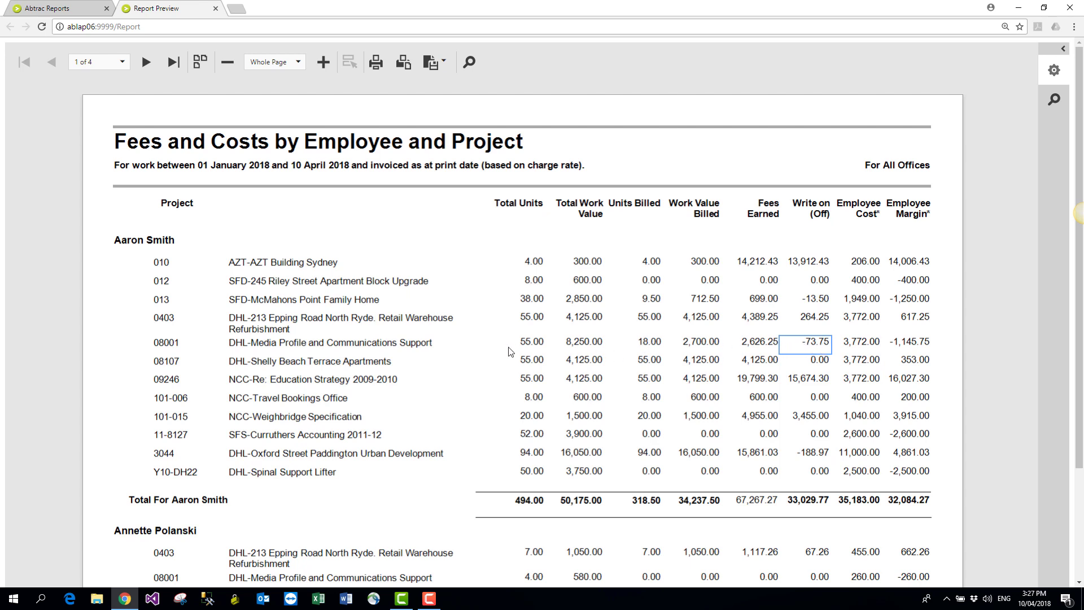
left_click_drag(511, 350, 584, 351)
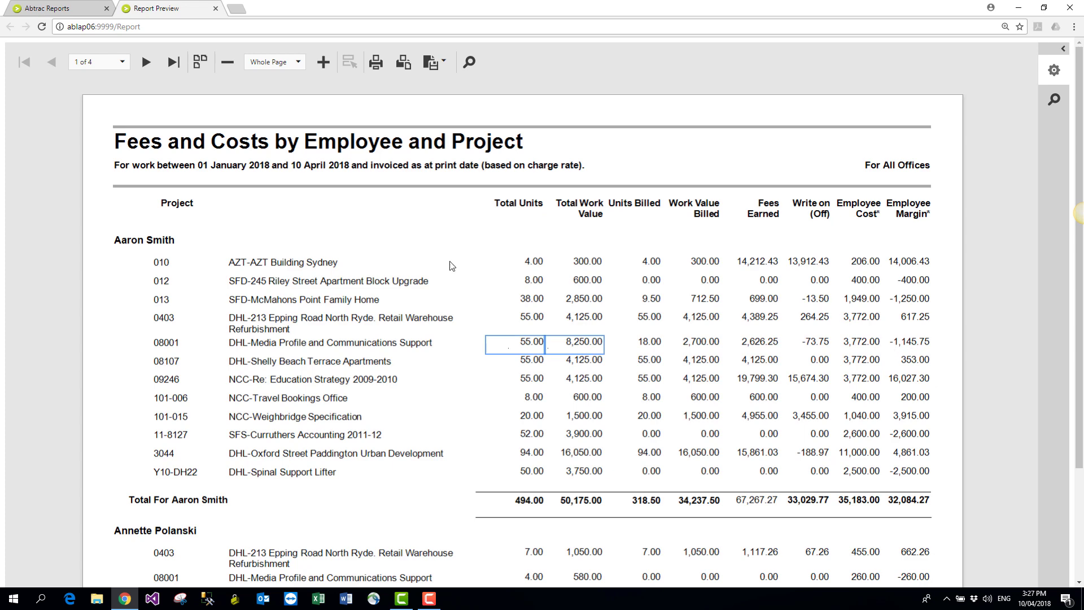
left_click(215, 7)
left_click(647, 262)
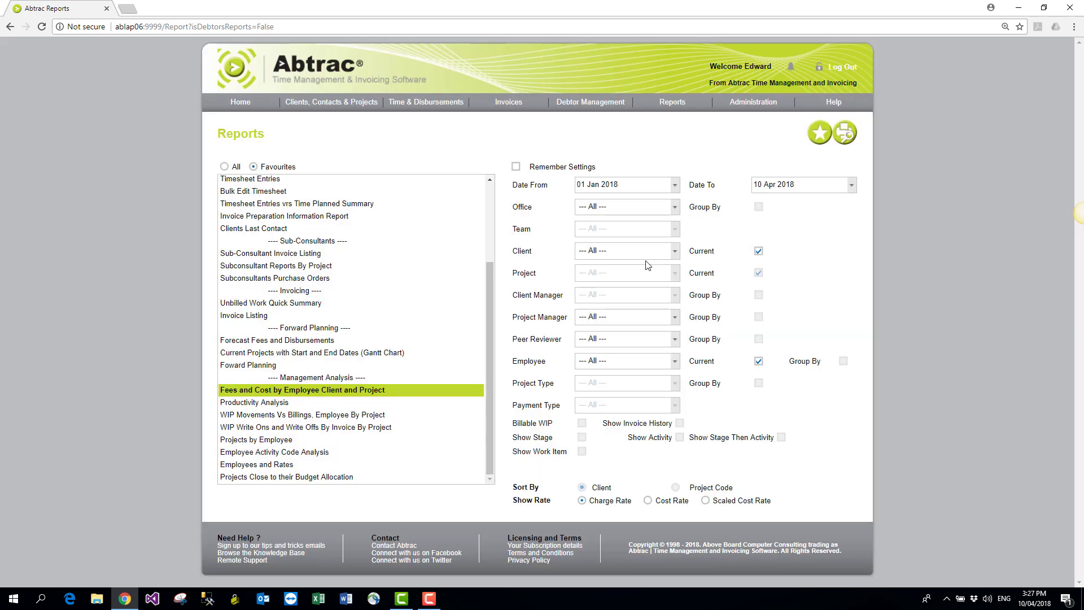
Step: Return to the report list, preview Fees and Cost by Employee Client and Project again, and look at the preview's export formats
key("alt+Left")
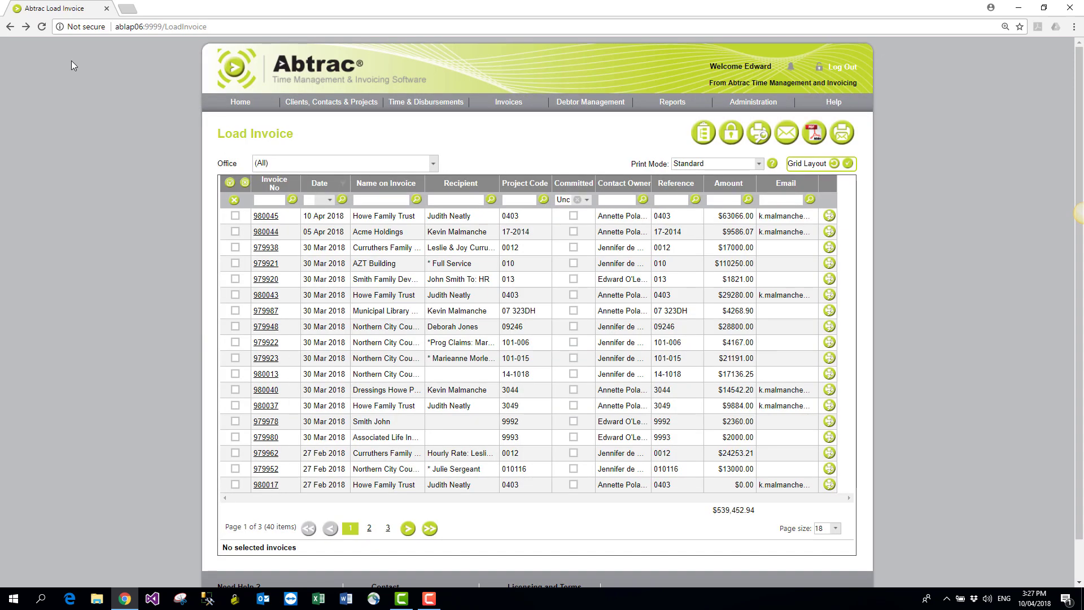
left_click(26, 26)
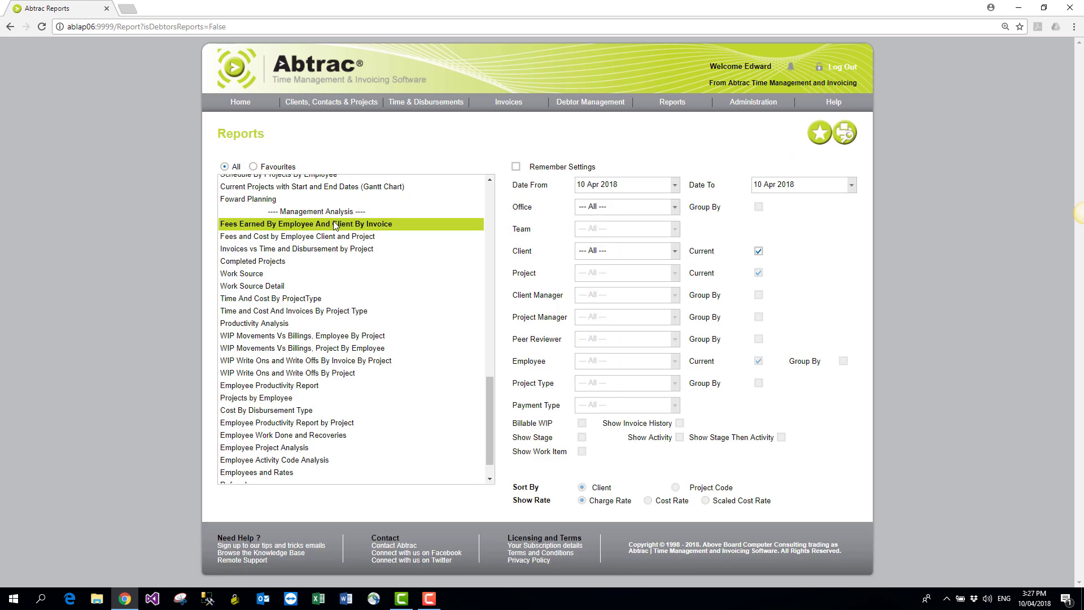
left_click(324, 236)
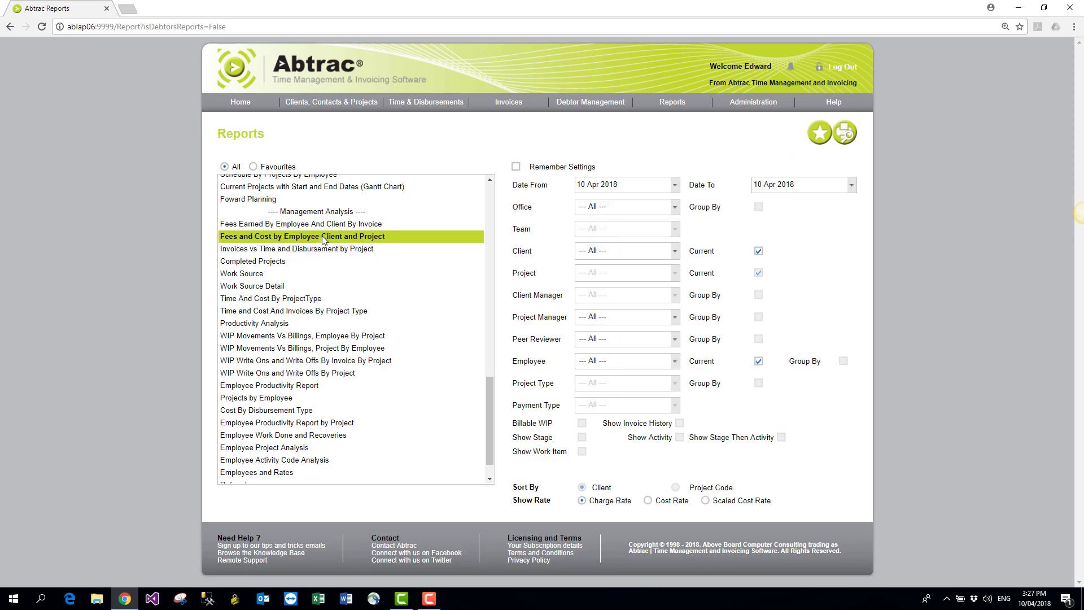
left_click(843, 138)
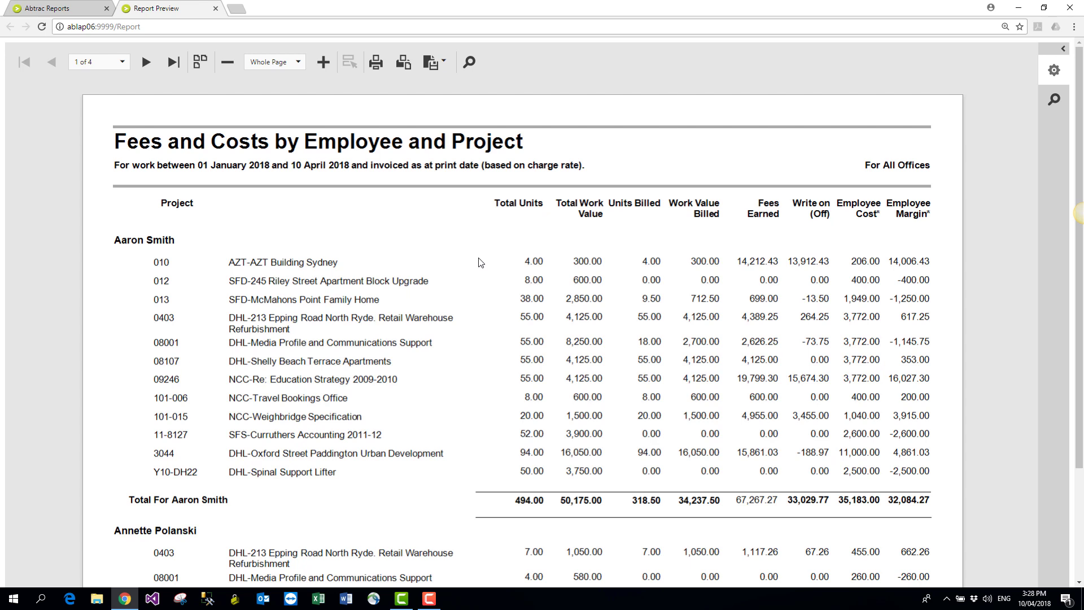
left_click(444, 60)
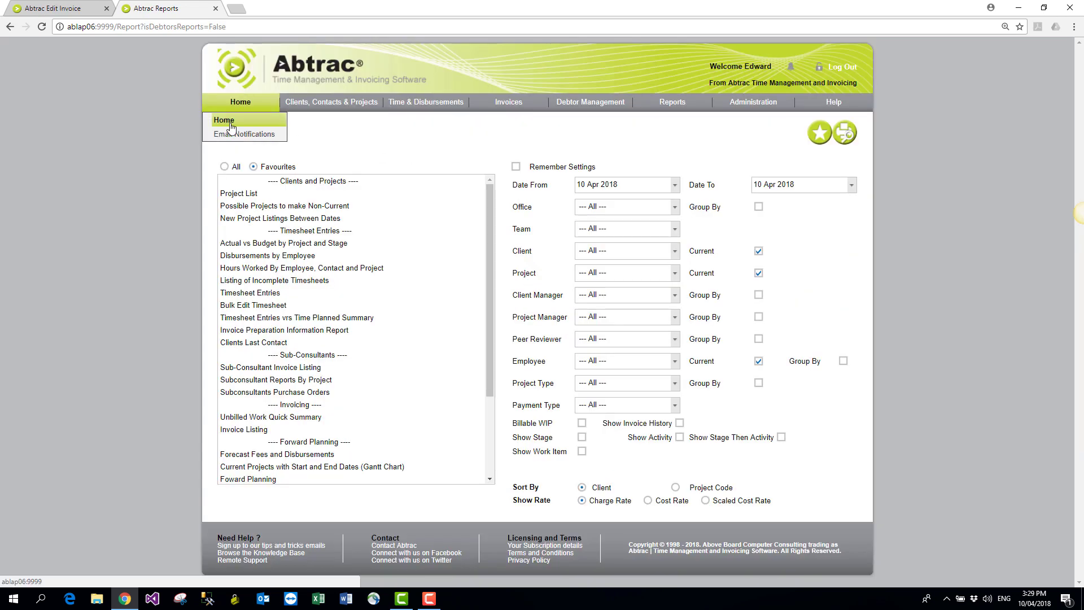
Step: Go to the home dashboard, open the office's invoice settings, and expand the Invoice Settings section for Market Street Sydney
left_click(231, 125)
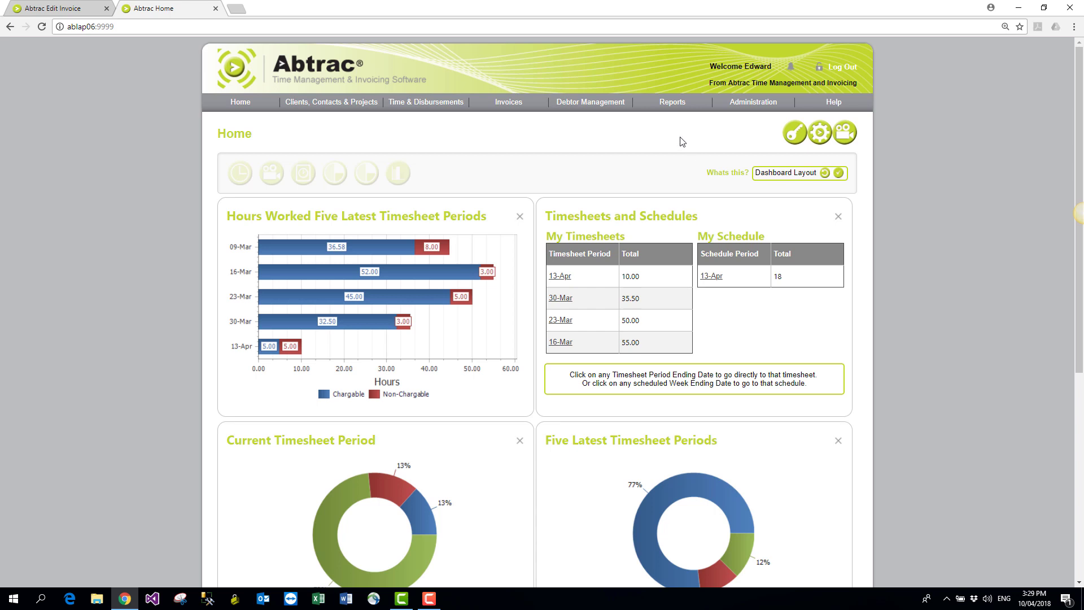
mouse_move(753, 101)
mouse_move(739, 148)
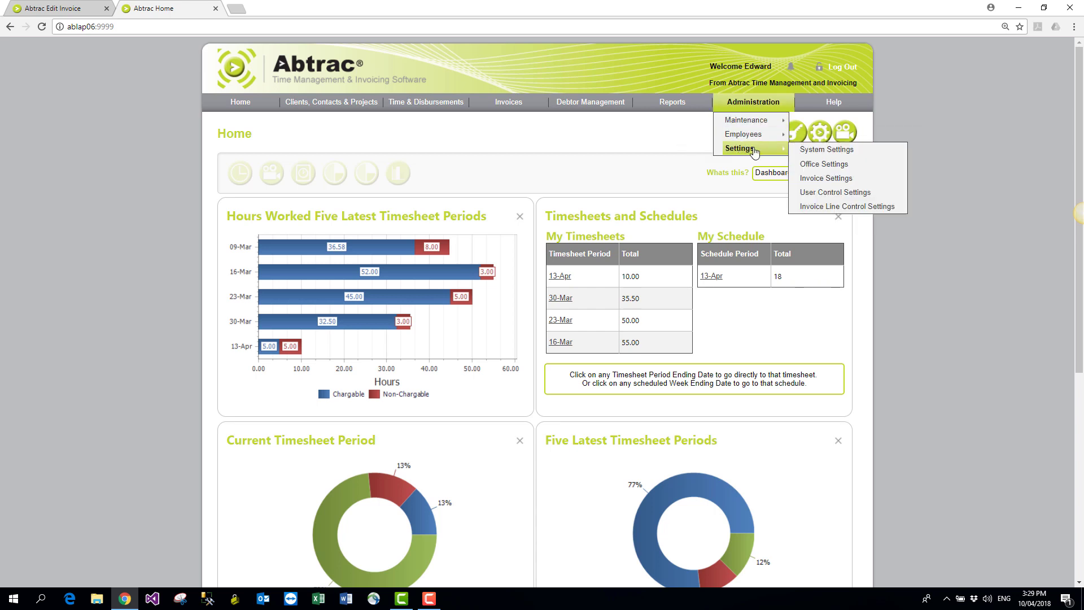
left_click(829, 184)
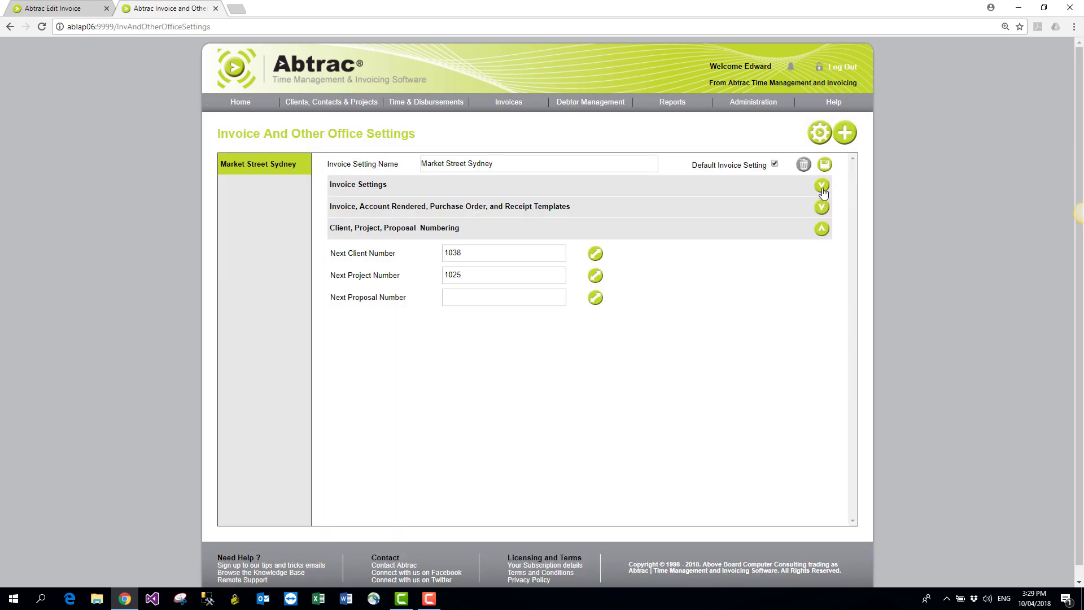
left_click(823, 187)
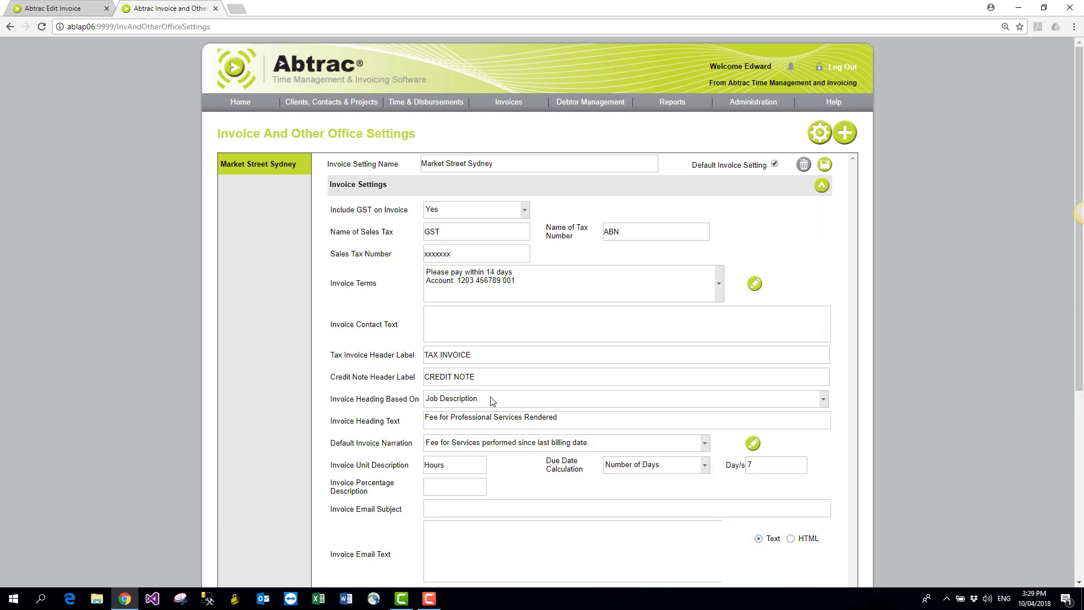
Step: Open the MYOB AccountRight Live interface settings from the accounting interfaces and check the Delivery Status choices
left_click(821, 138)
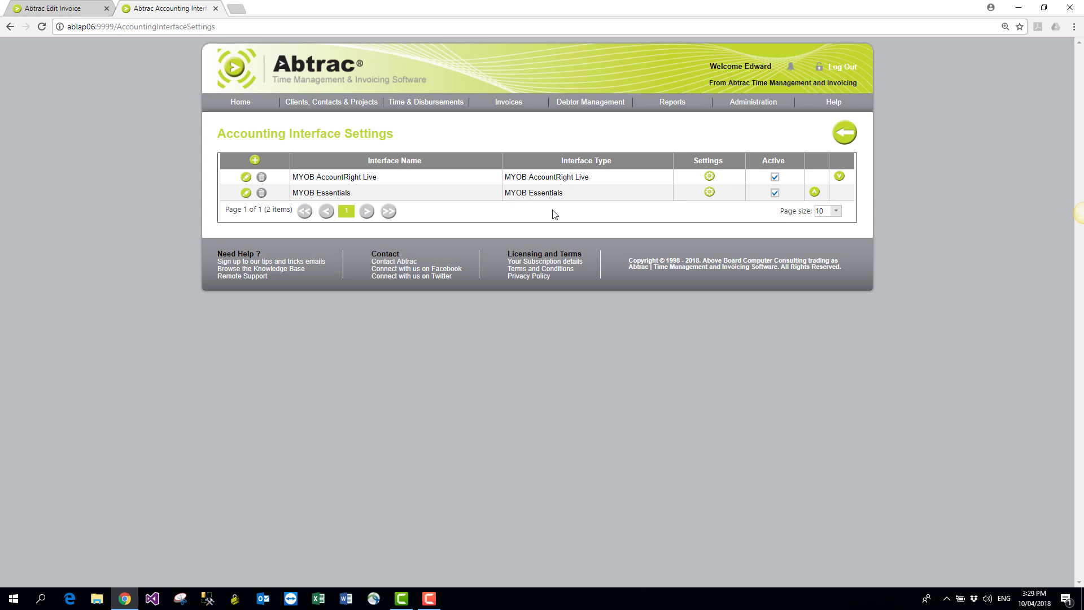
left_click(709, 176)
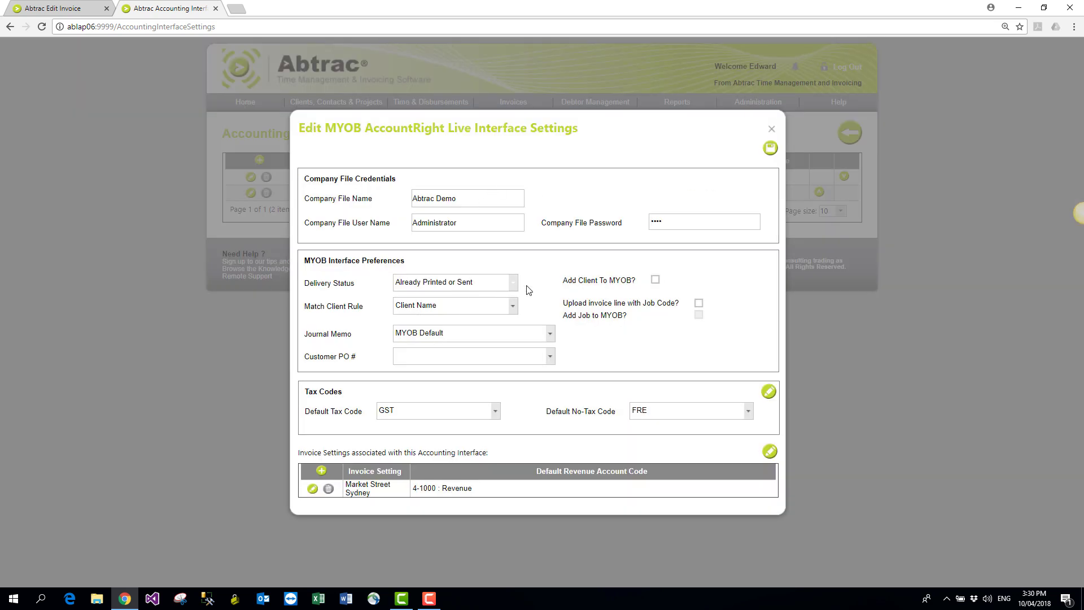
left_click(512, 282)
left_click(513, 282)
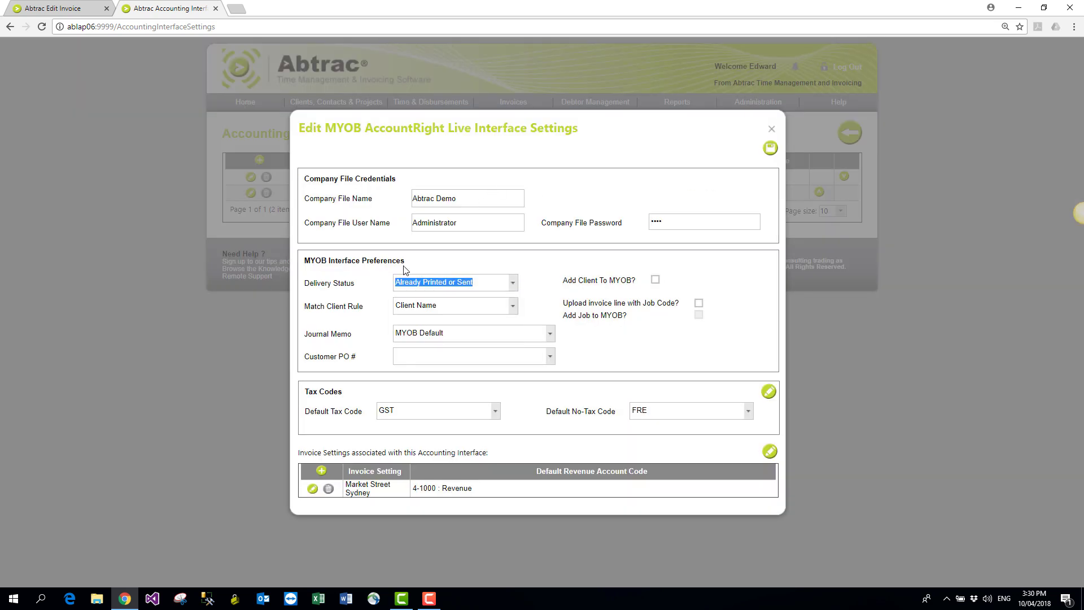
Step: Try out the Add Client To MYOB, Upload invoice line with Job Code and Add Job to MYOB preferences
left_click(655, 280)
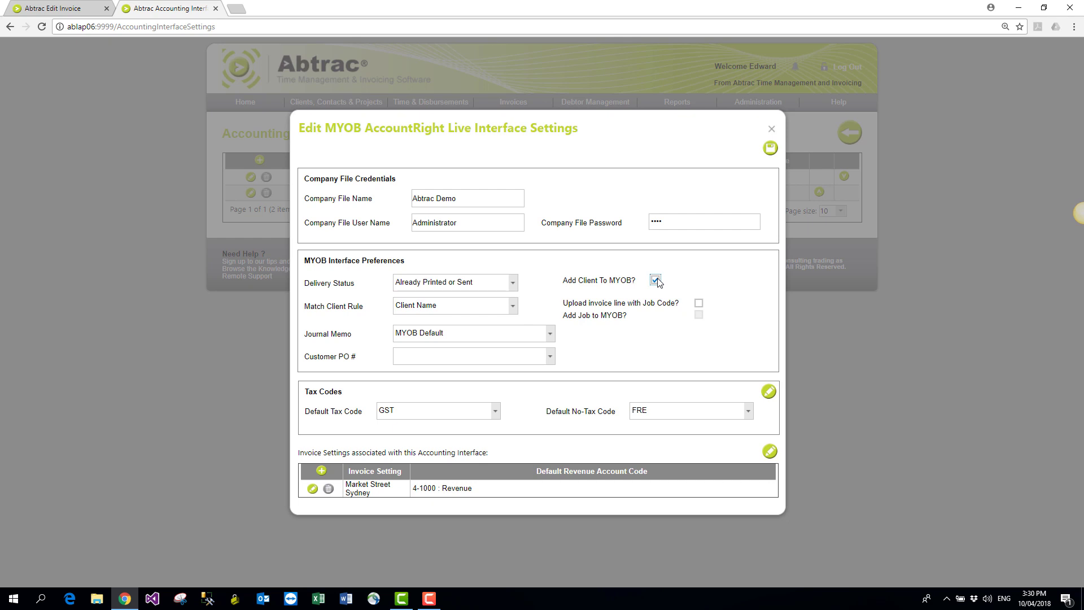
left_click(656, 279)
left_click(698, 303)
left_click(699, 315)
Step: Review the MYOB AccountRight Live tax codes and GL codes, and close the interface settings without saving
left_click(768, 390)
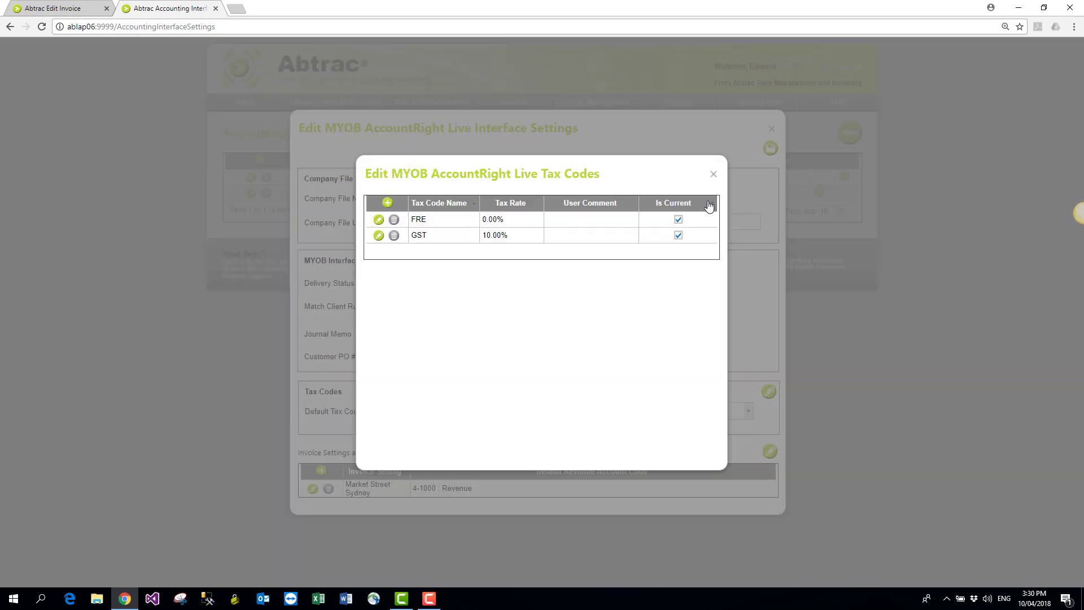
left_click(713, 176)
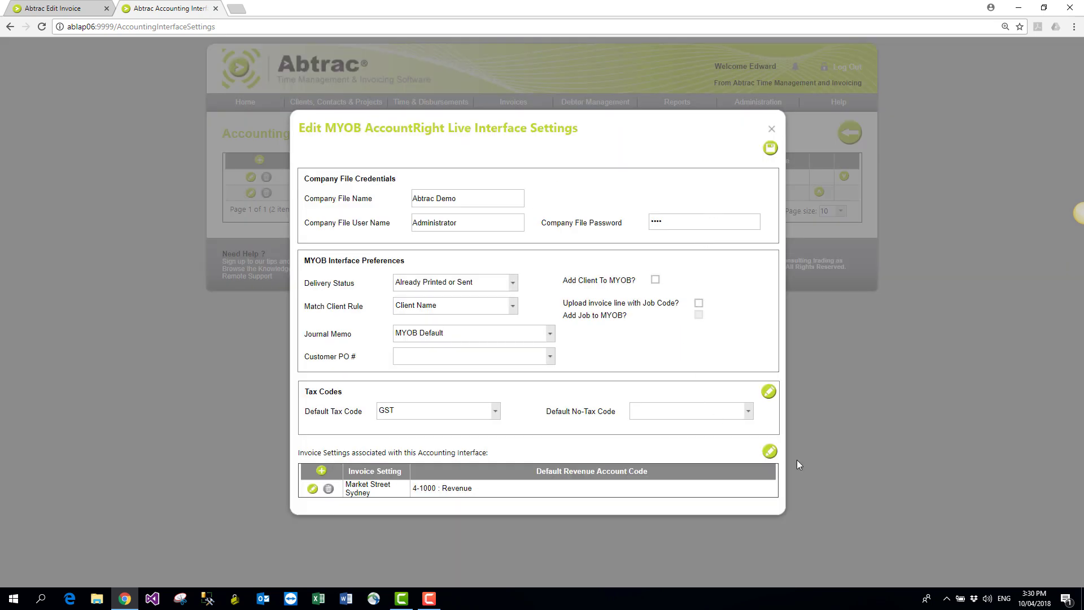
left_click(769, 451)
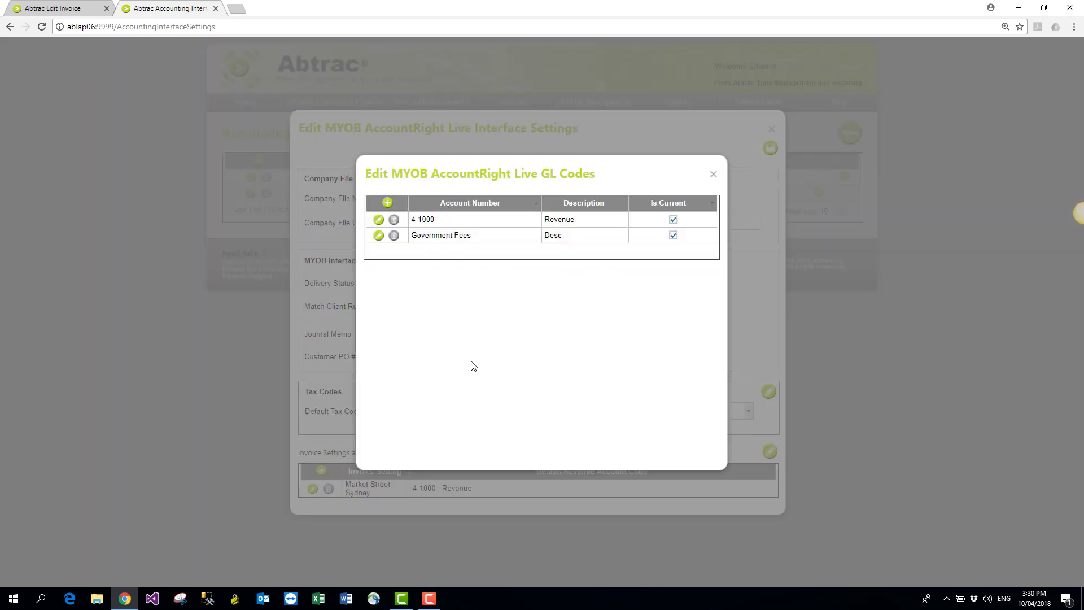
left_click(713, 175)
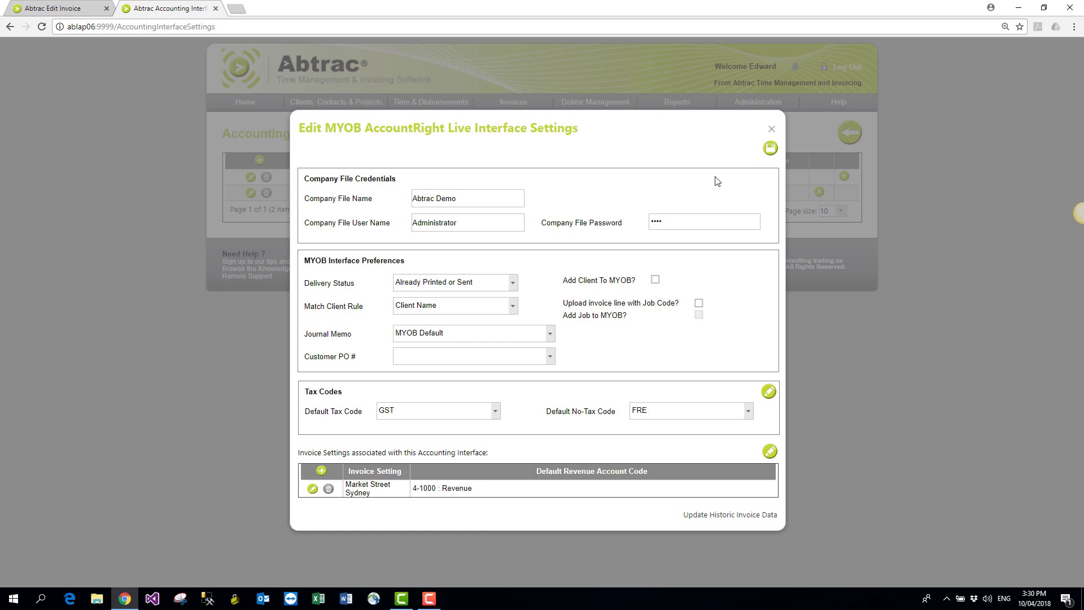
left_click(772, 131)
Step: Open the Create New Batch page for the accounting interface and highlight the Northern City Council invoice's name
mouse_move(520, 105)
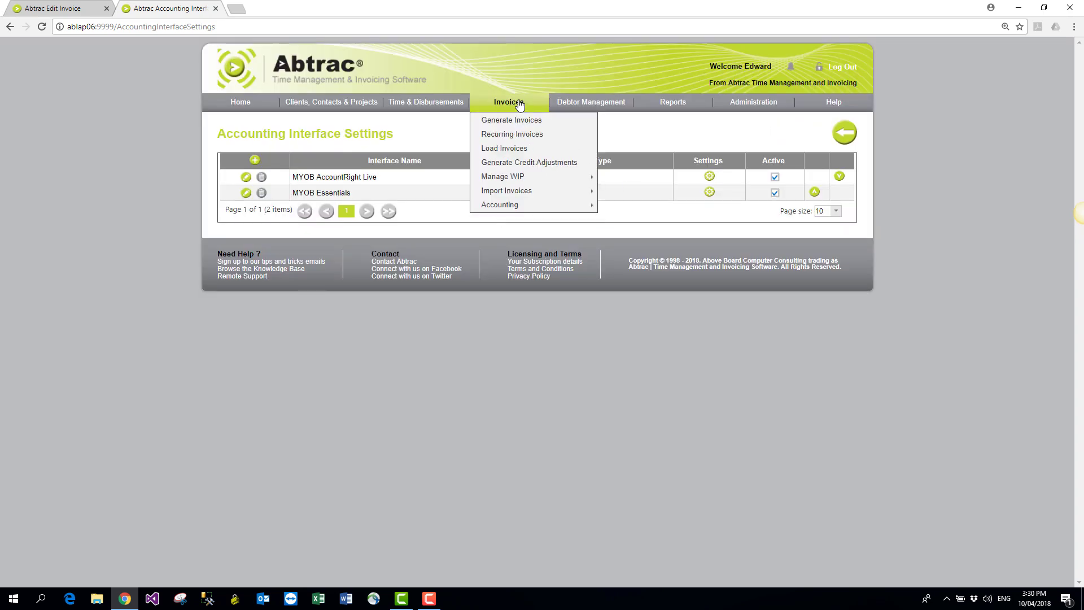
mouse_move(522, 205)
left_click(628, 208)
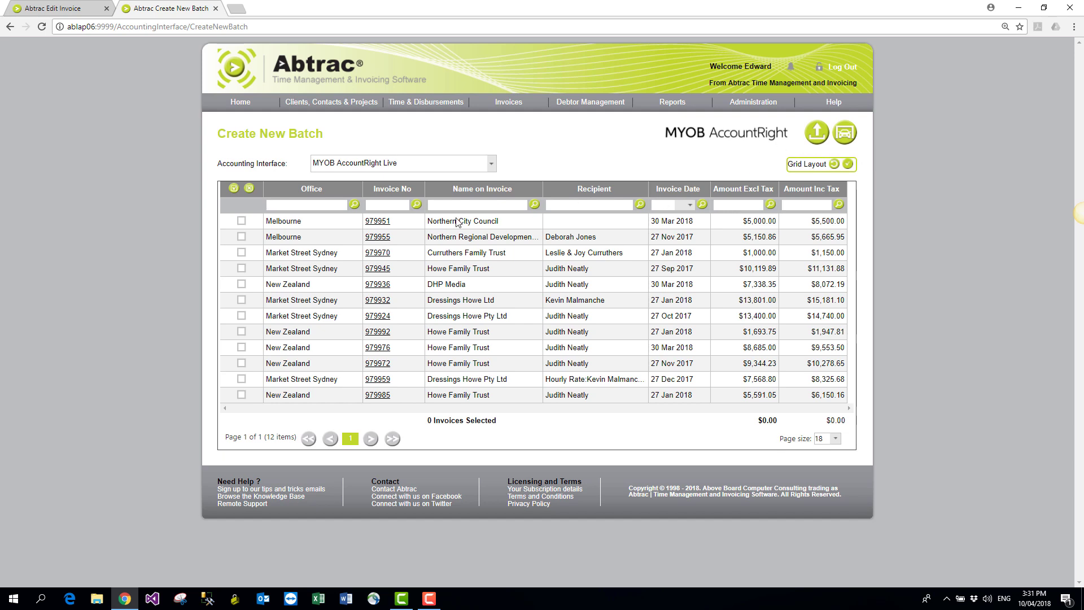
left_click_drag(433, 222, 479, 224)
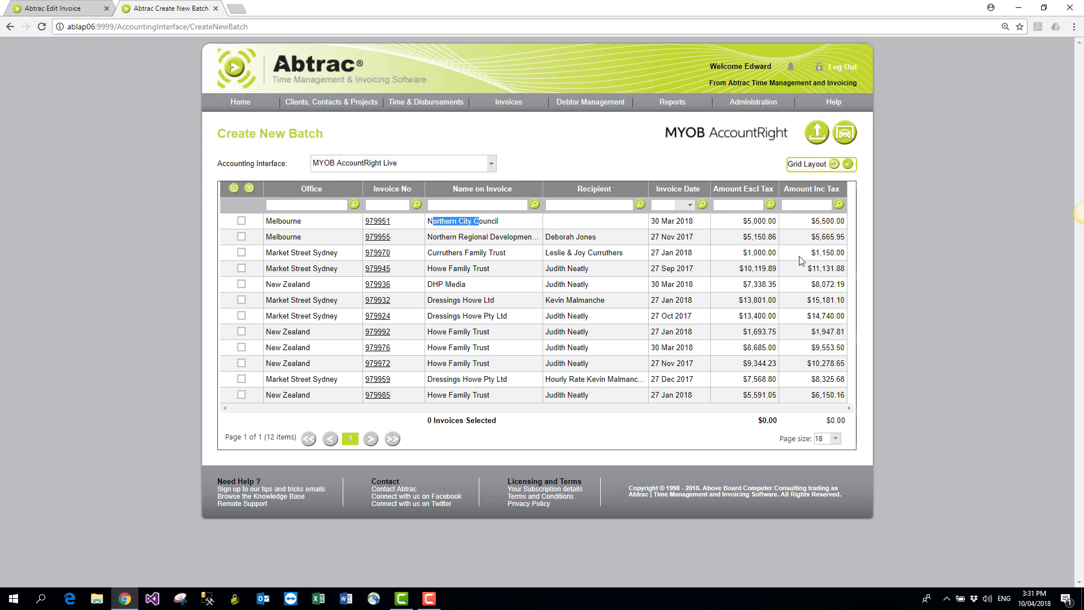